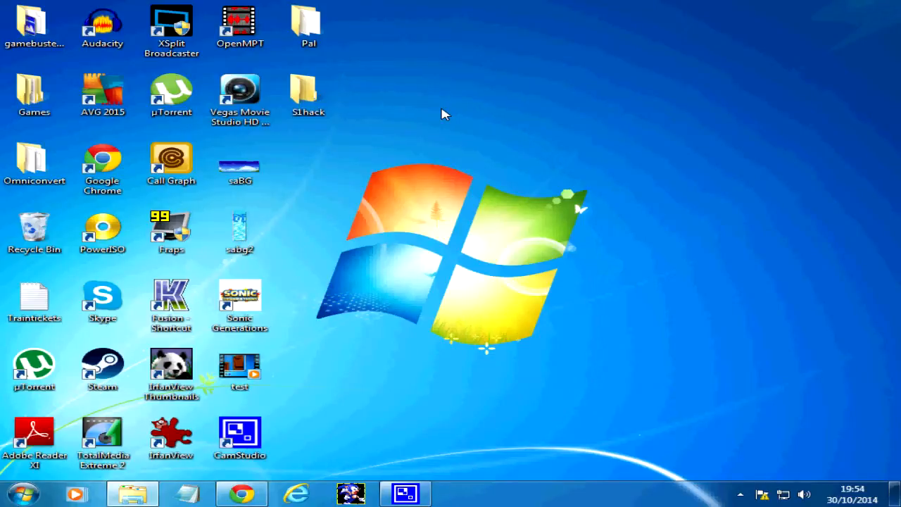
Launch the SonED2 application from the SonED folder on the local disk
click(132, 494)
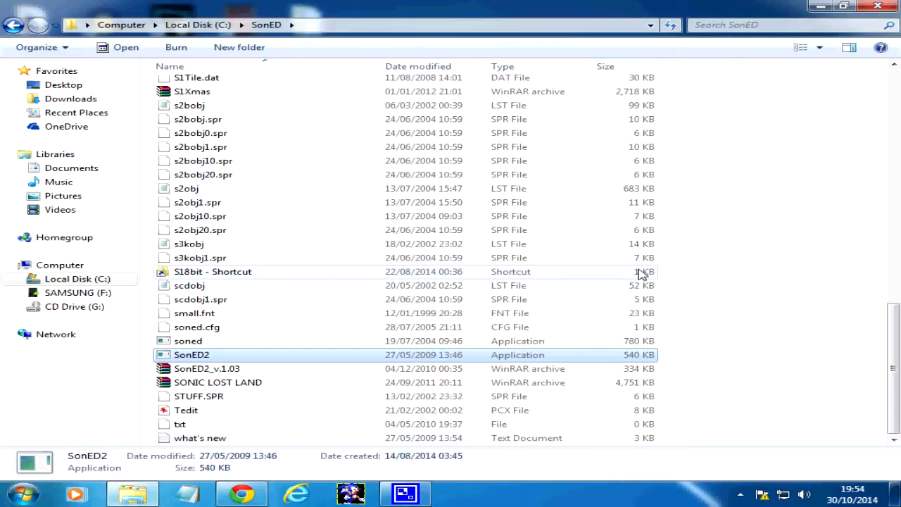
click(381, 354)
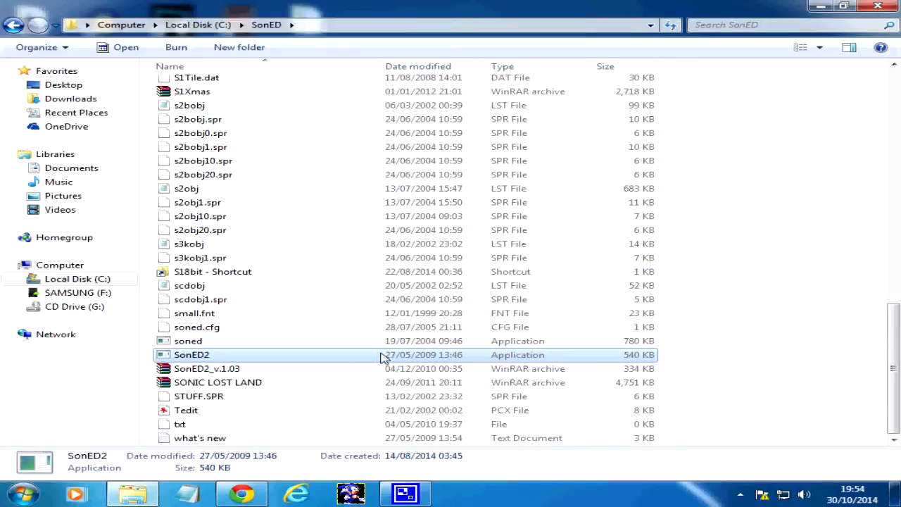
click(456, 355)
double_click(455, 357)
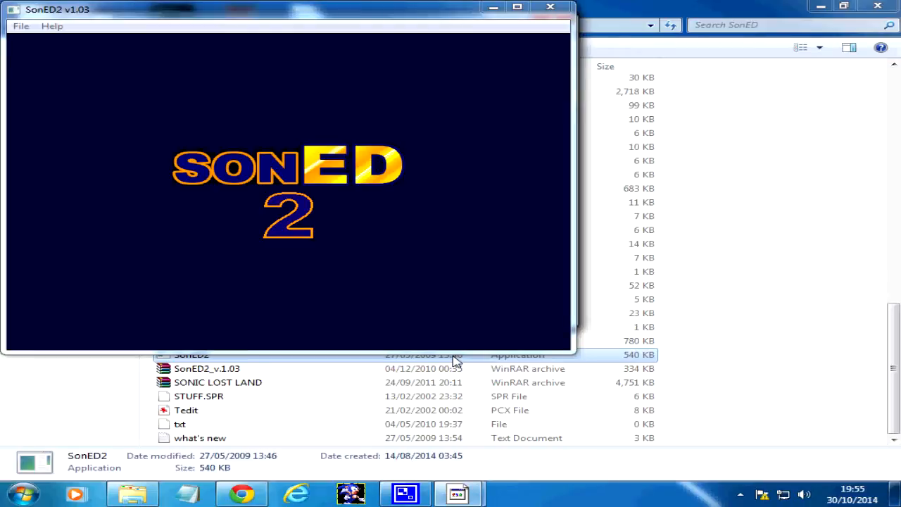
Open the syz1 project file from the S1Fresh project folder
click(21, 28)
click(42, 40)
click(337, 197)
scroll(338, 199, down, 3)
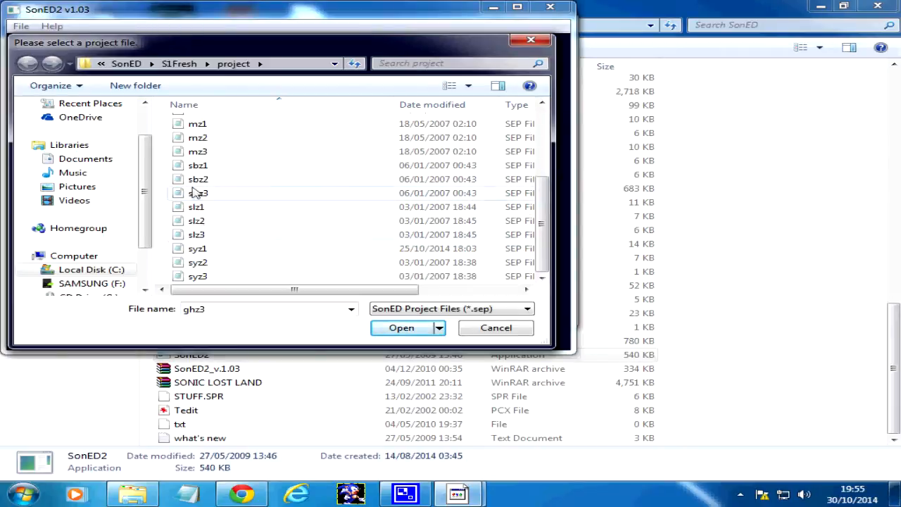
double_click(201, 249)
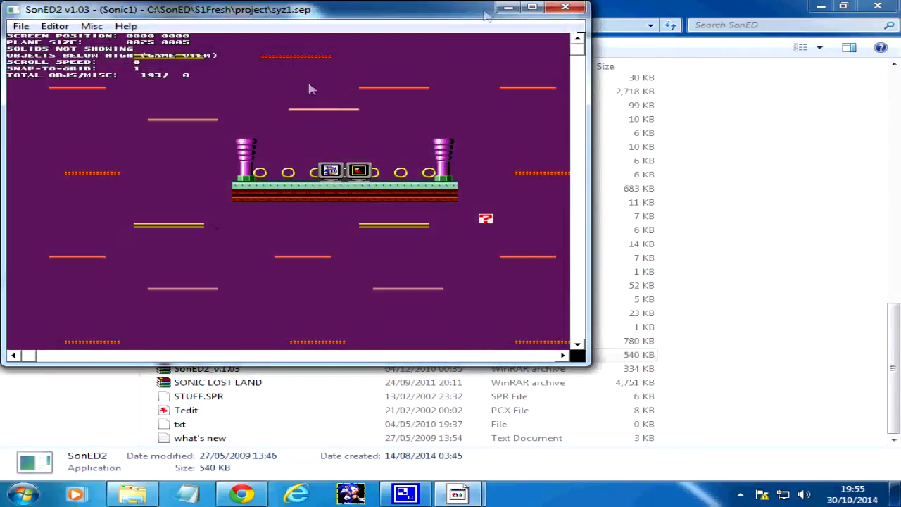
Look over the lower part of the level and switch to the Tile Editor
drag(577, 46, 573, 235)
click(55, 26)
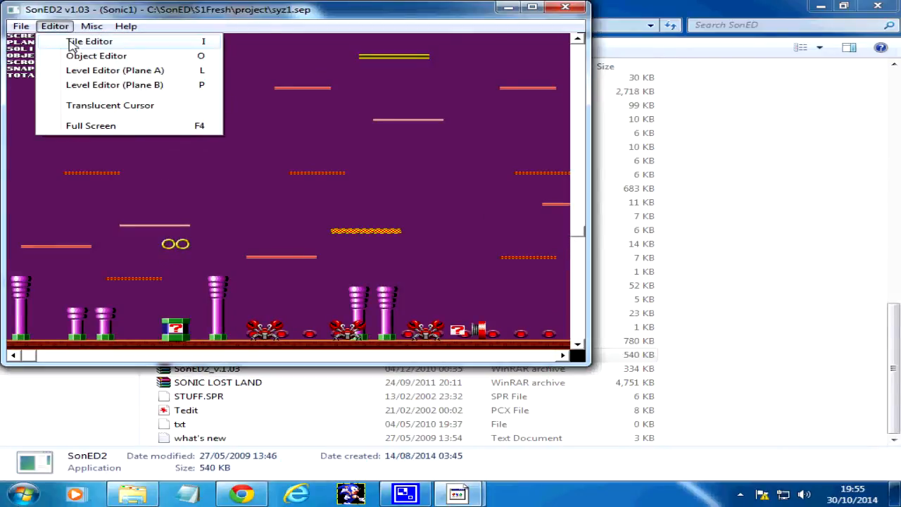
click(71, 44)
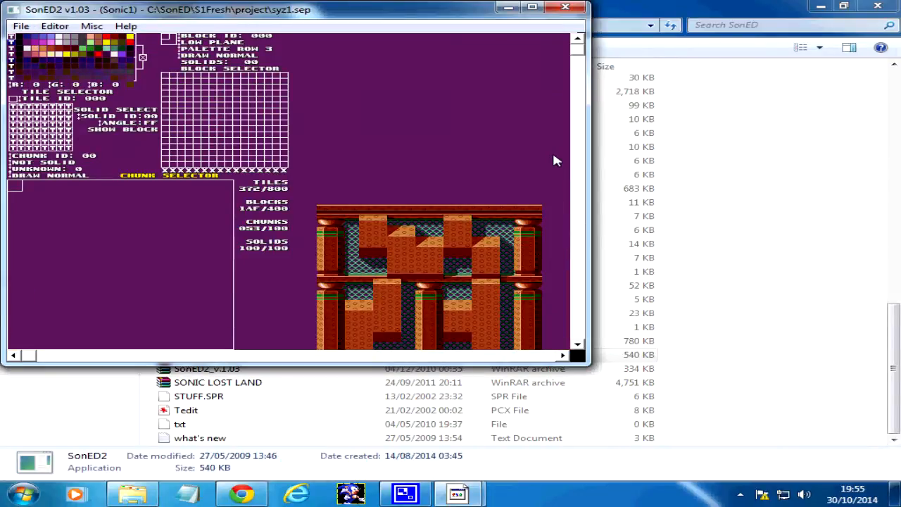
Show Plane B in the Level Editor and pick up chunk 3E from the background
click(54, 27)
click(51, 27)
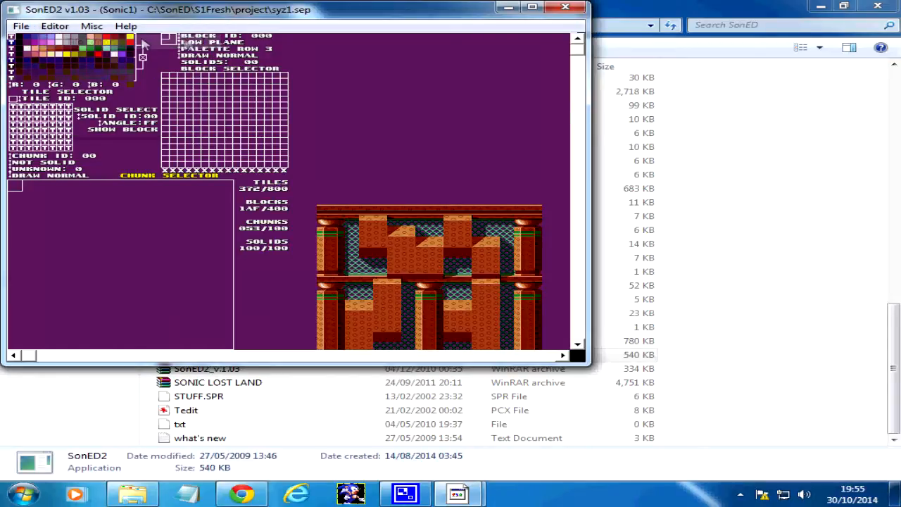
click(51, 27)
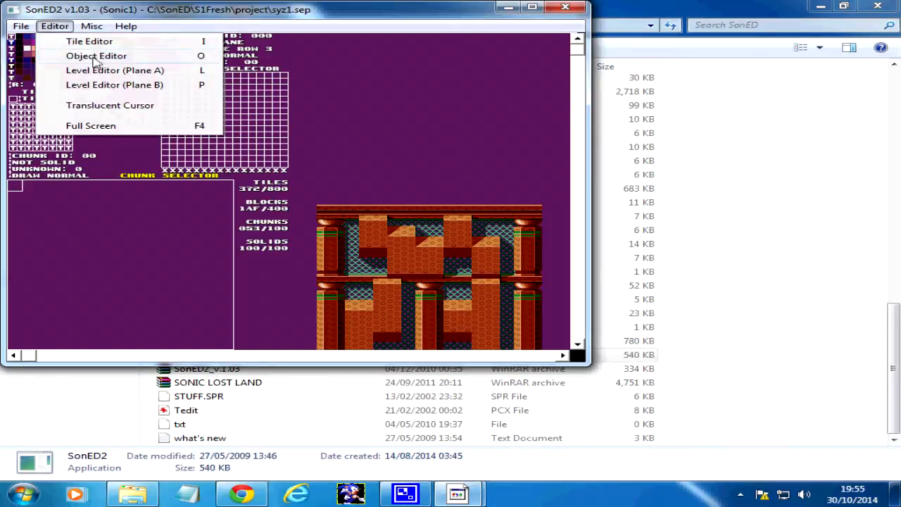
click(133, 90)
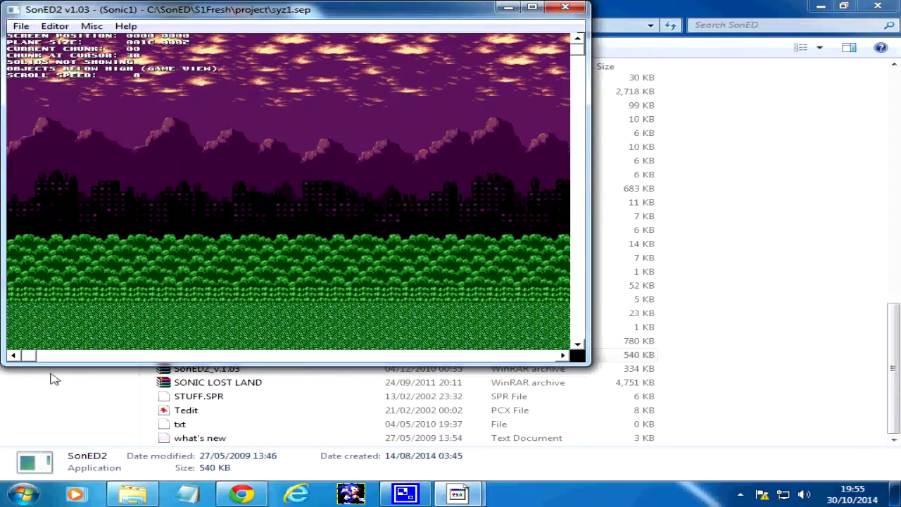
drag(35, 355, 88, 278)
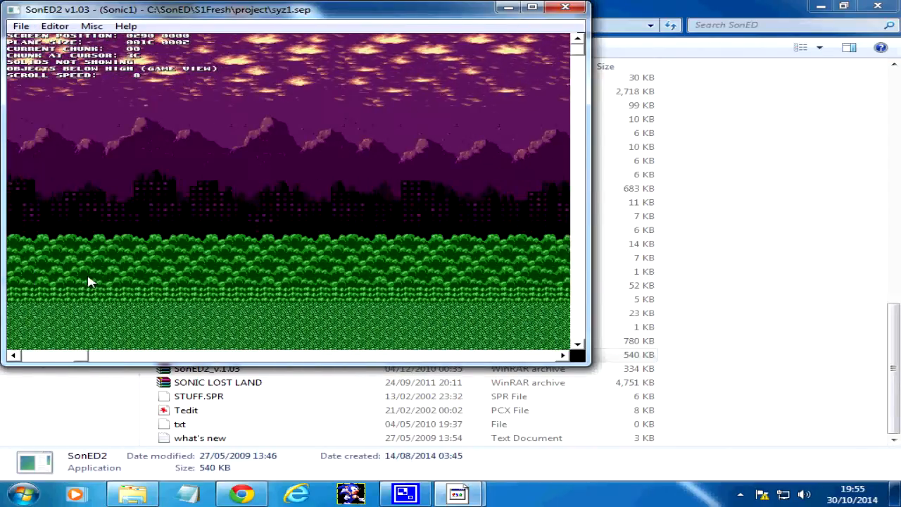
right_click(52, 89)
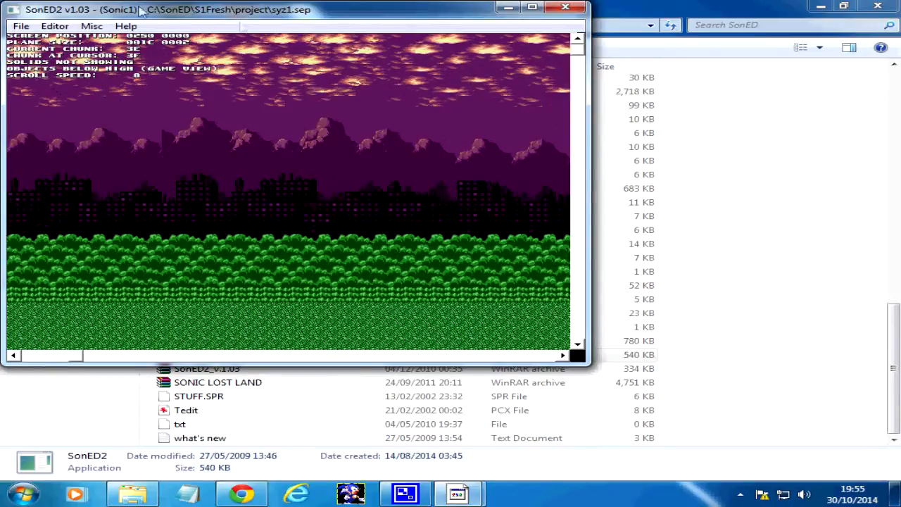
Return to the Tile Editor and show the level's blocks followed by its individual tiles
click(67, 26)
click(72, 40)
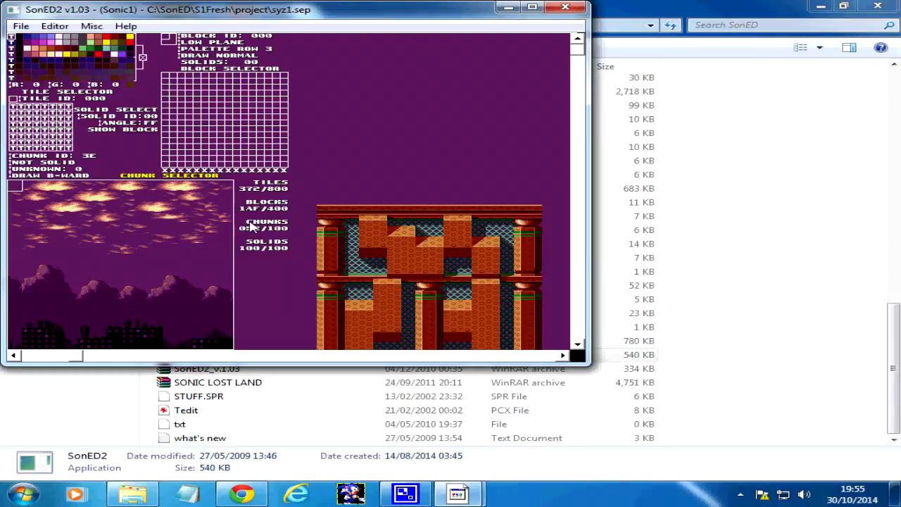
click(254, 69)
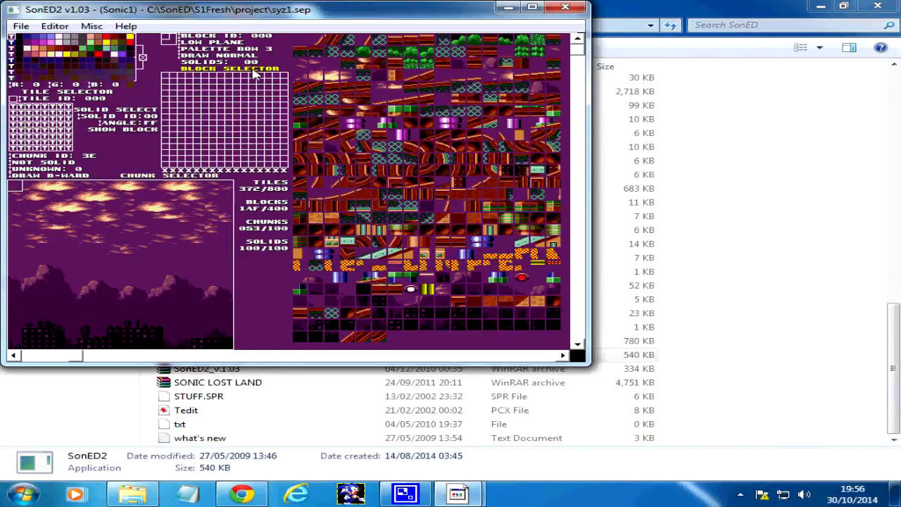
click(89, 94)
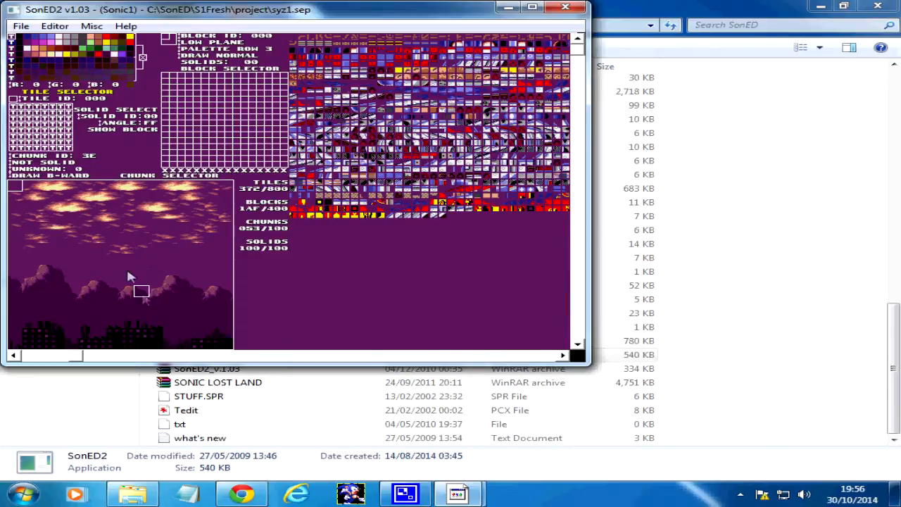
key(space)
key(space)
key(space)
key(space)
key(BackSpace)
key(BackSpace)
key(BackSpace)
key(BackSpace)
key(BackSpace)
key(BackSpace)
key(space)
key(space)
Display the tile set in the third palette row, move the editor window aside, and switch to the fourth palette row
click(12, 55)
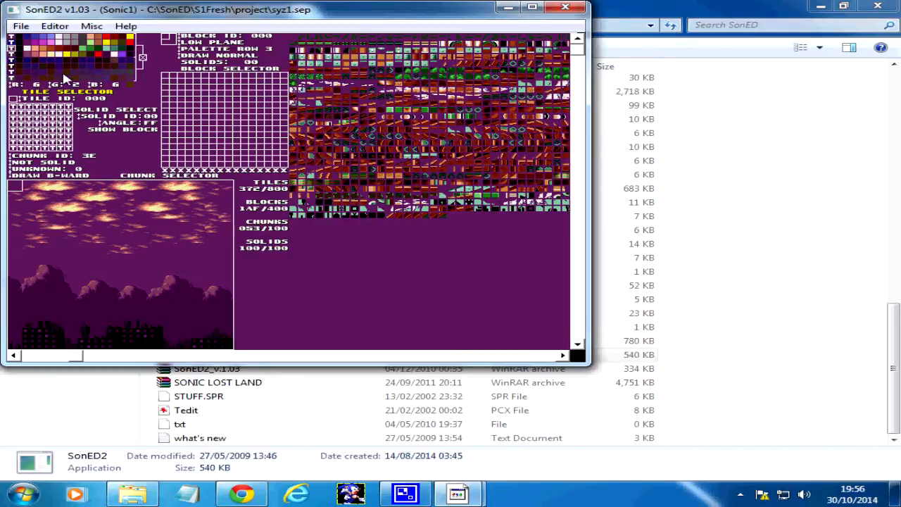
drag(295, 14, 343, 36)
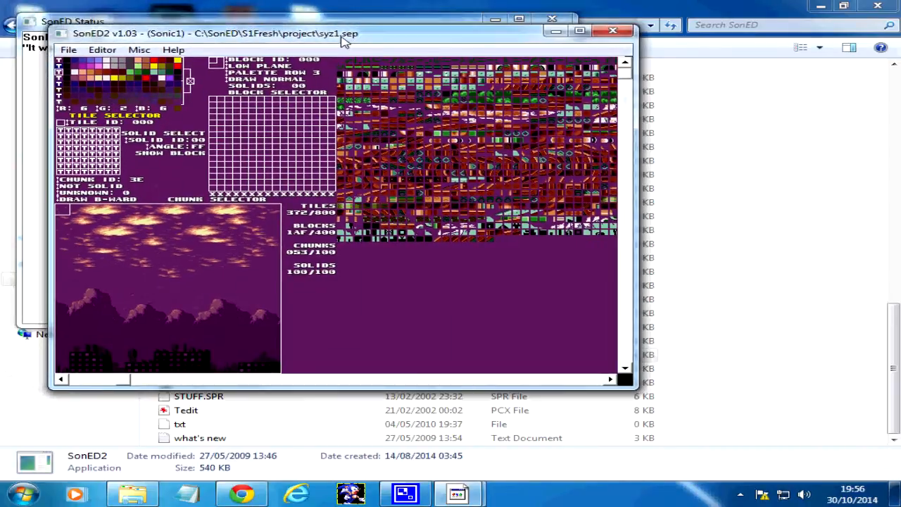
click(61, 81)
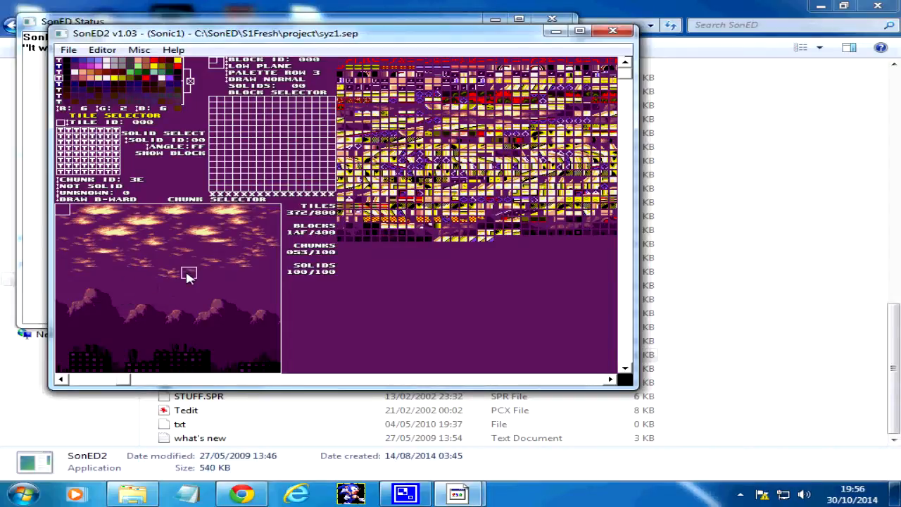
Browse the neighbouring chunks and stop at chunk 3B with the green foliage background
key(plus)
key(minus)
key(plus)
key(plus)
key(minus)
key(plus)
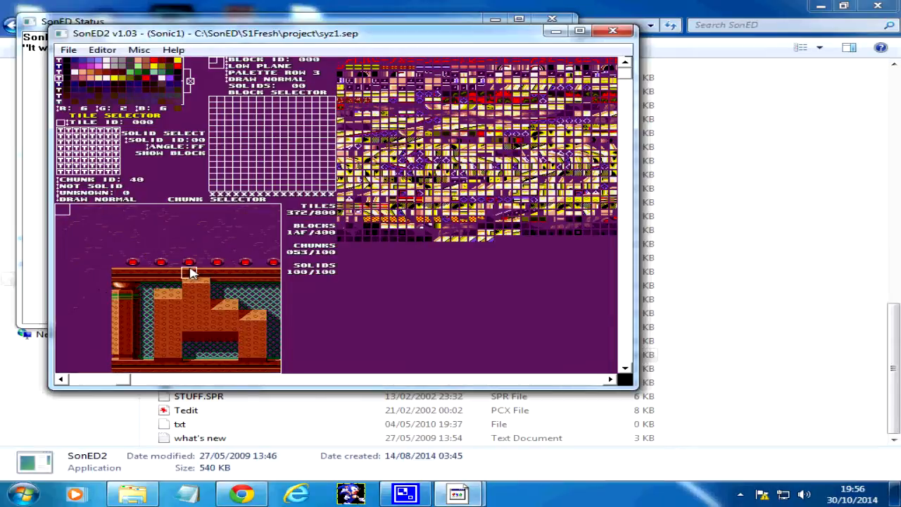
key(minus)
key(minus)
key(minus)
key(minus)
key(plus)
key(minus)
key(minus)
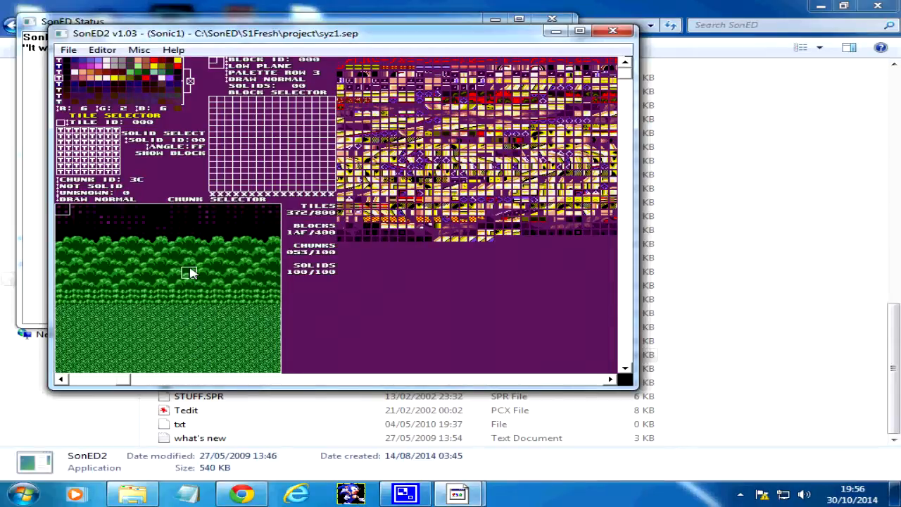
key(minus)
key(plus)
Pick foliage block 020 and its tile 0DF, and compare the tile in the third and fourth palette rows
right_click(176, 294)
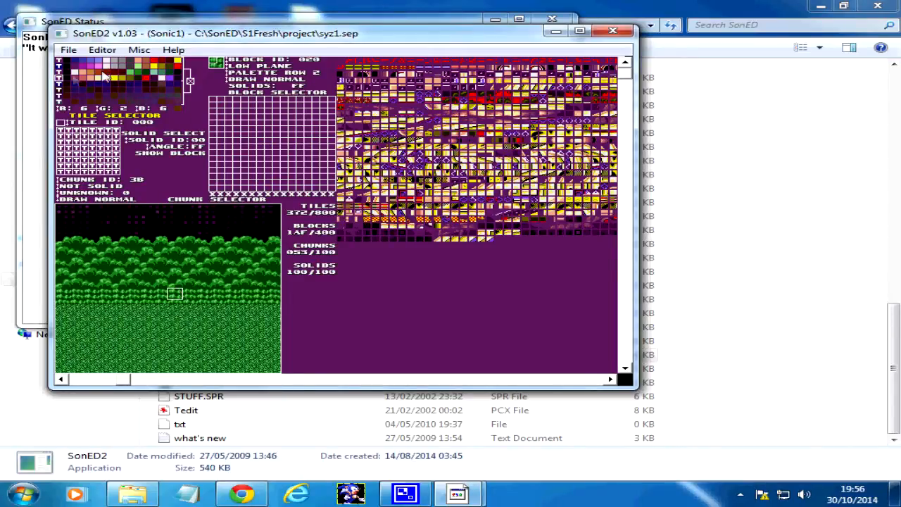
right_click(216, 63)
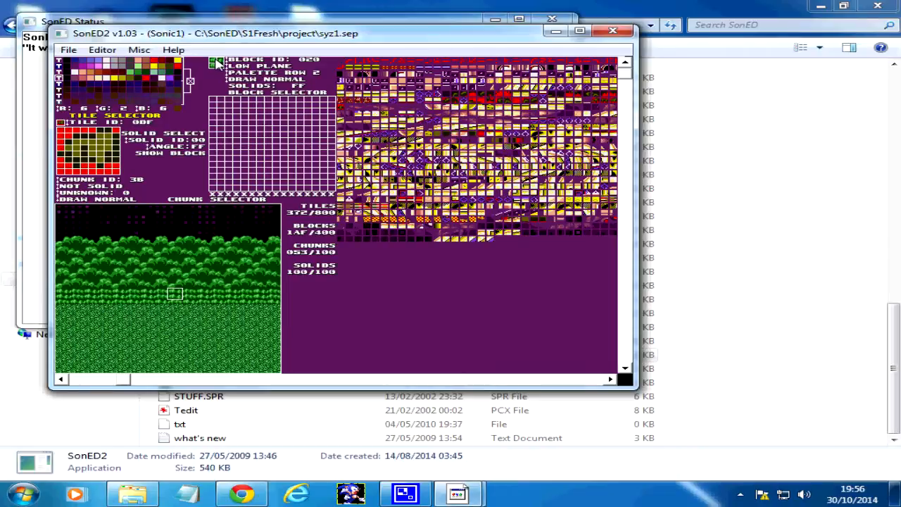
click(60, 80)
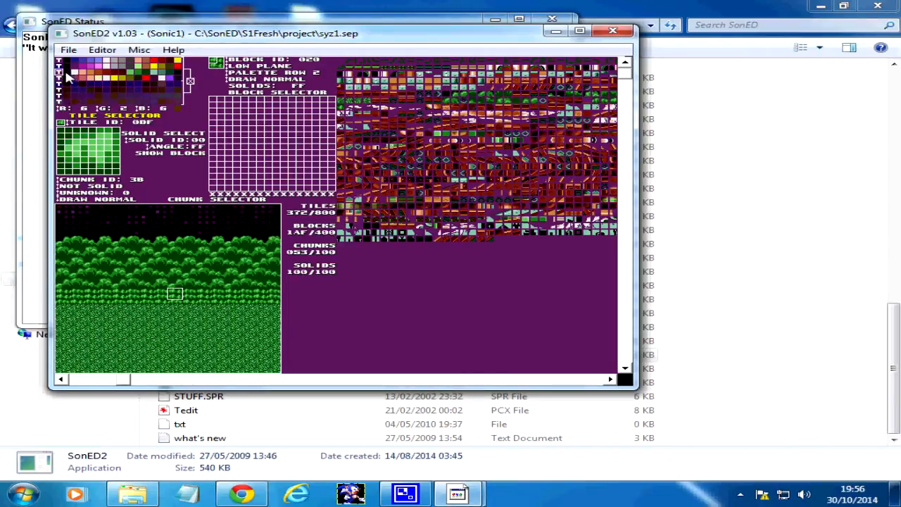
click(70, 82)
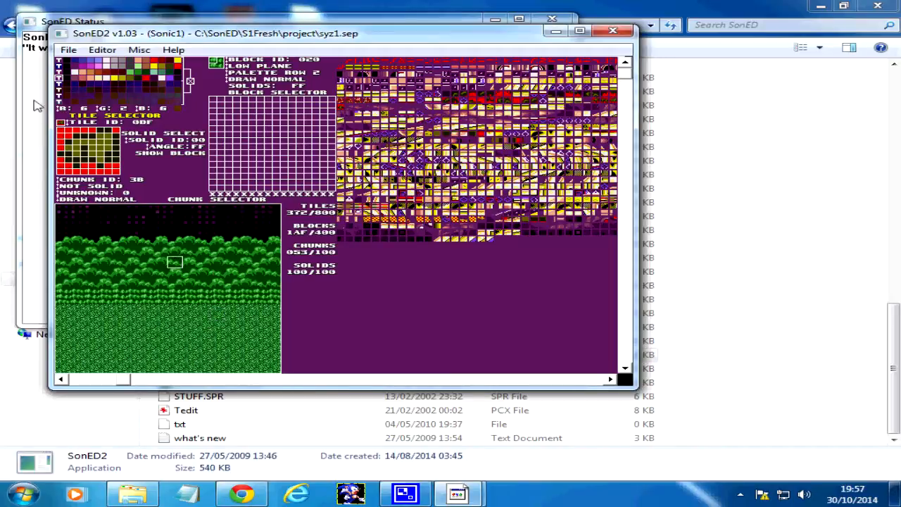
Pick foliage block 017 from chunk 3B and compare the colours of the third and fourth palette rows
right_click(202, 280)
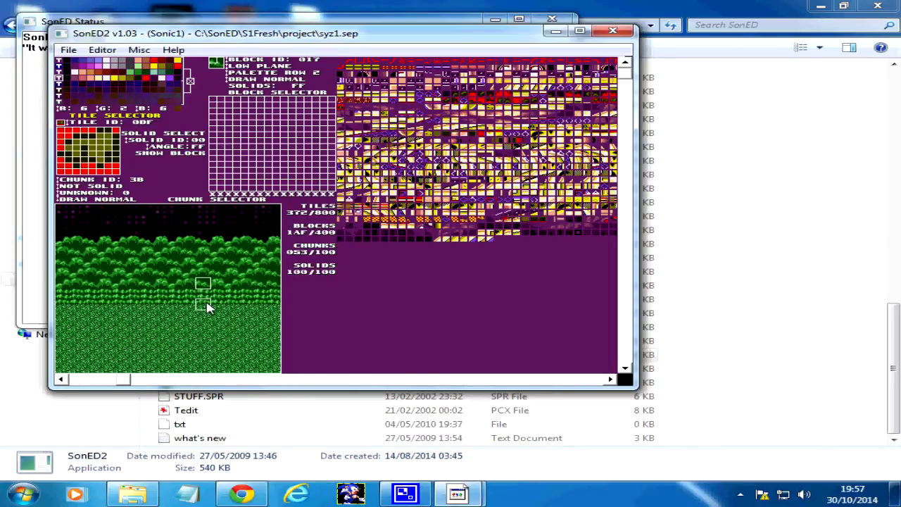
click(133, 76)
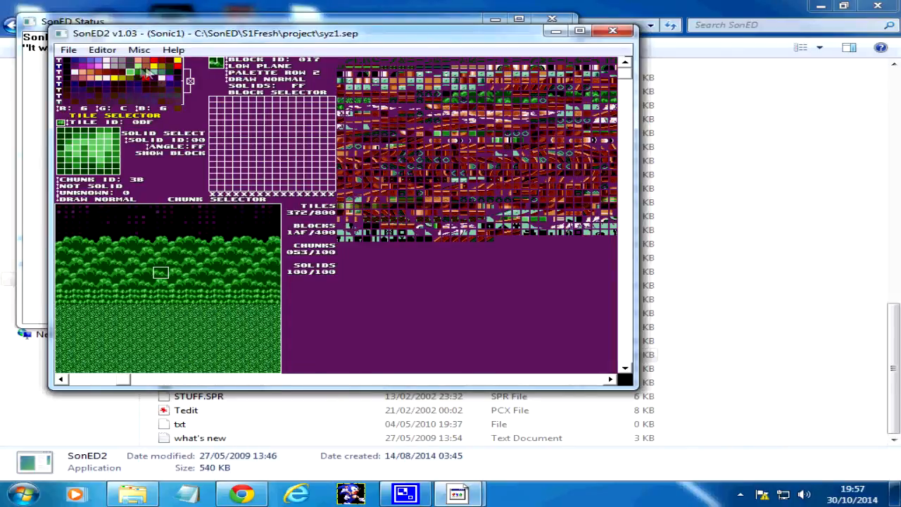
click(145, 83)
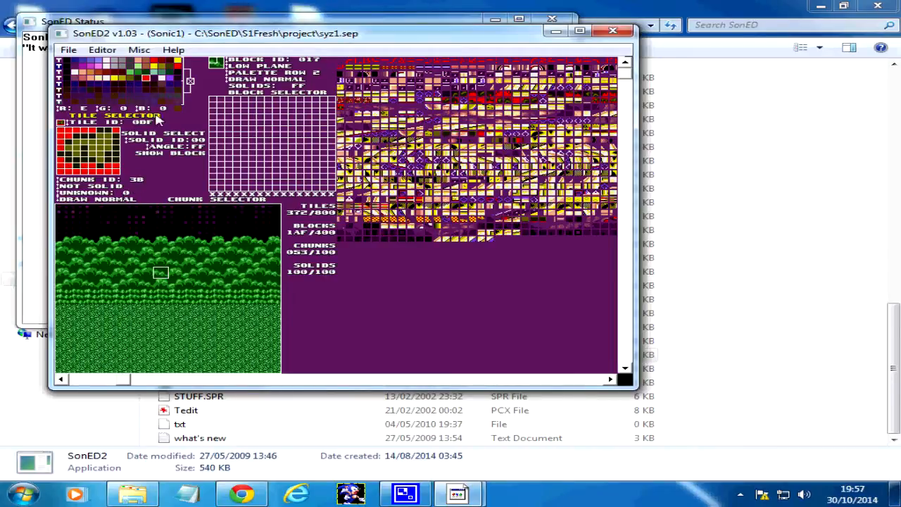
click(107, 75)
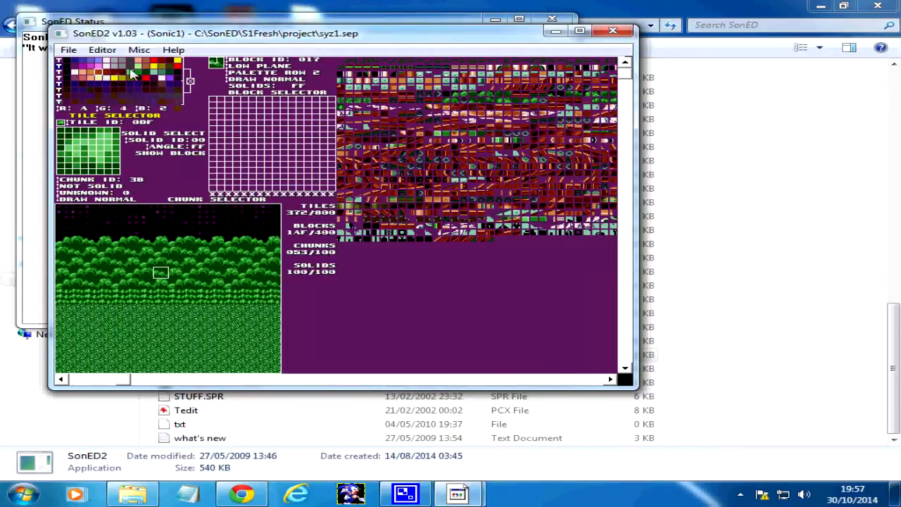
click(61, 85)
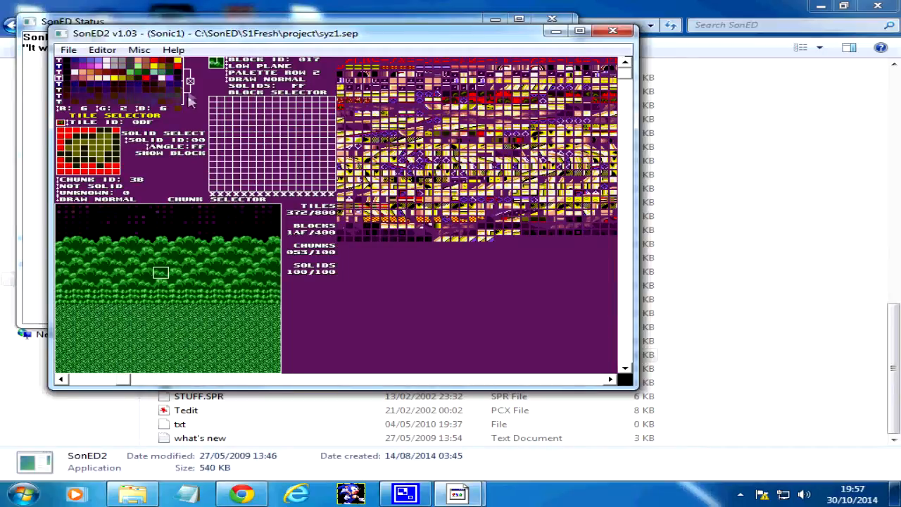
click(122, 76)
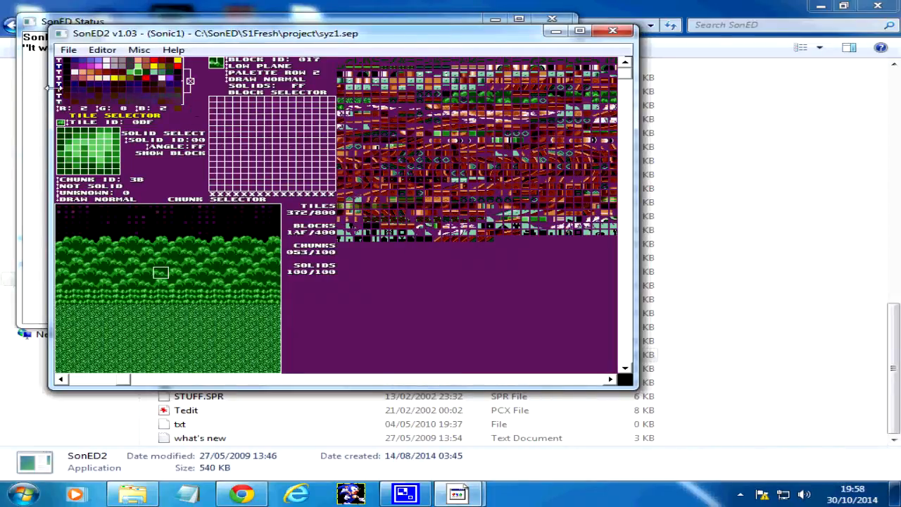
Delete a run of background tiles starting at tile 10C in the fourth palette row, and compare the tile set in the third and fourth rows
click(62, 83)
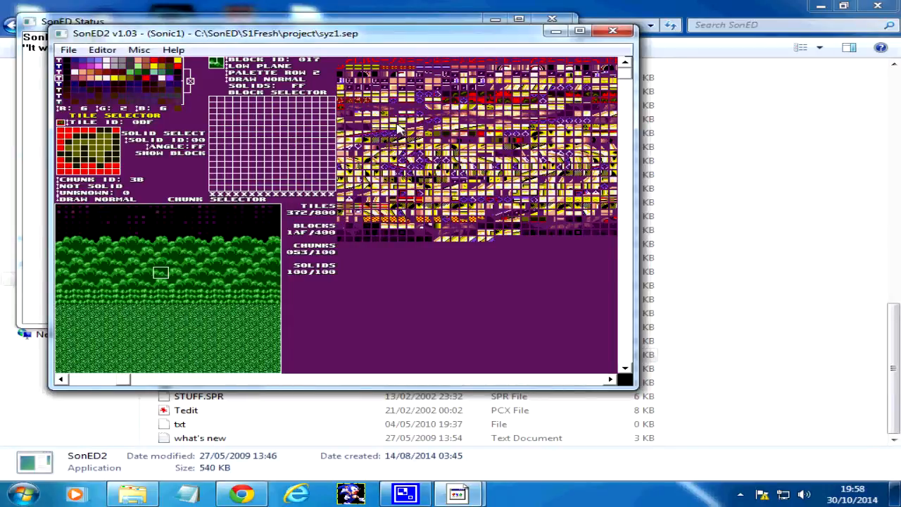
click(448, 120)
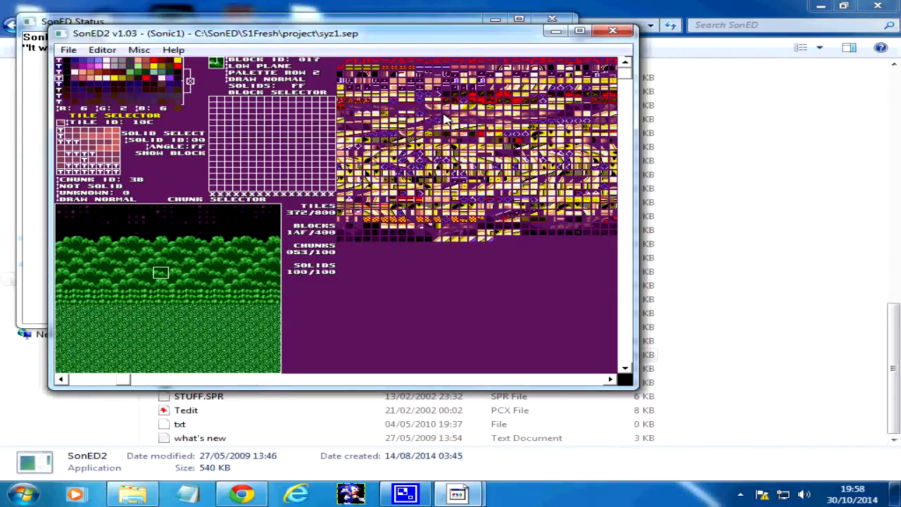
key(Delete)
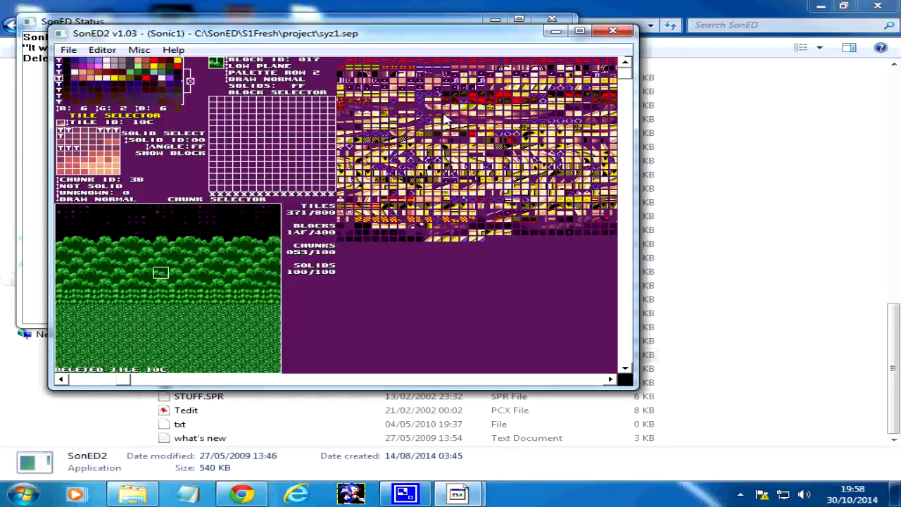
key(Delete)
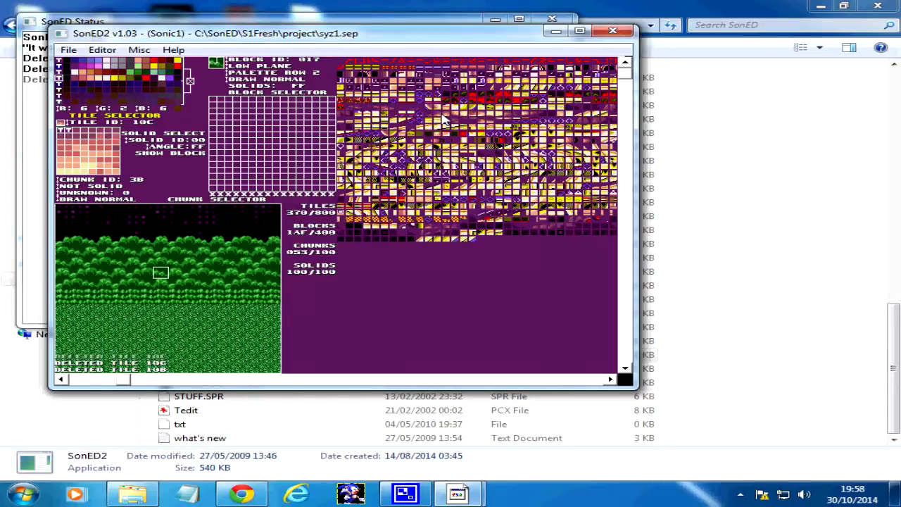
key(Delete)
key(Delete)
key(Delete)
key(Delete)
key(Delete)
key(Delete)
key(Delete)
key(Delete)
key(Delete)
key(Delete)
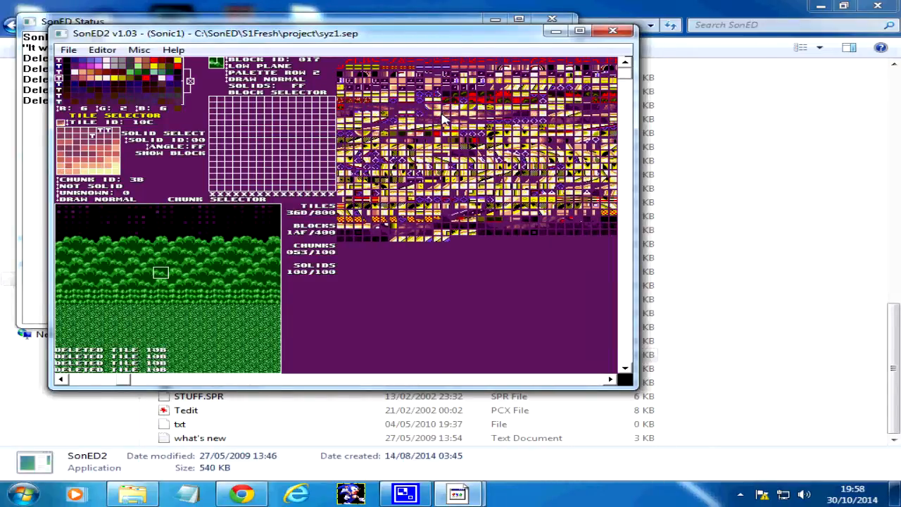
key(Delete)
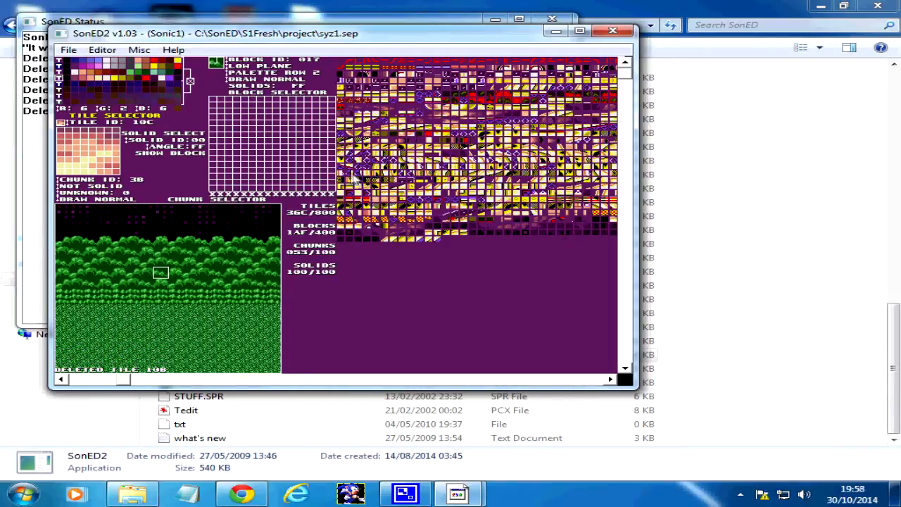
click(59, 72)
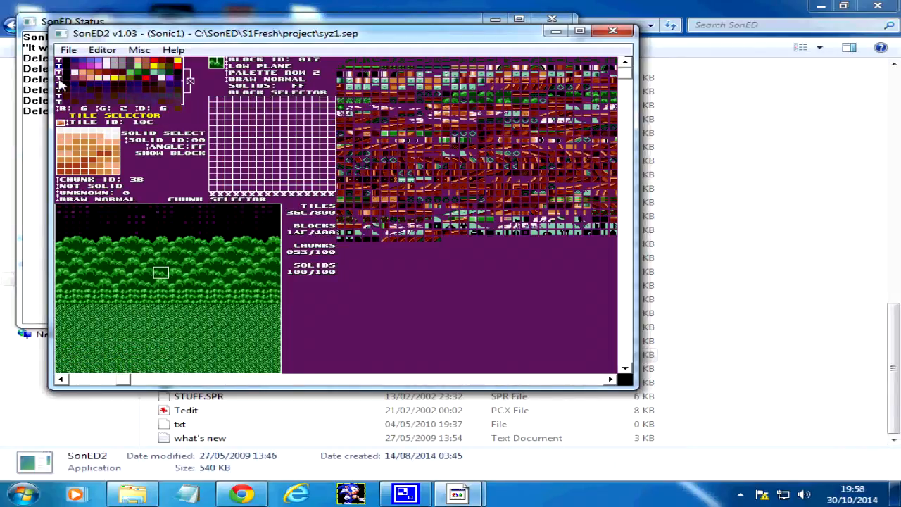
click(58, 79)
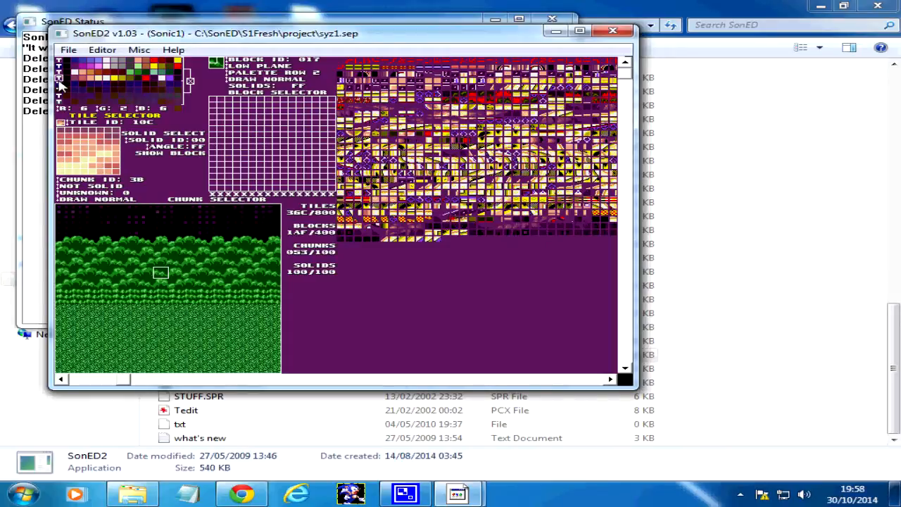
Delete five consecutive background blocks starting at block 1A0
click(279, 98)
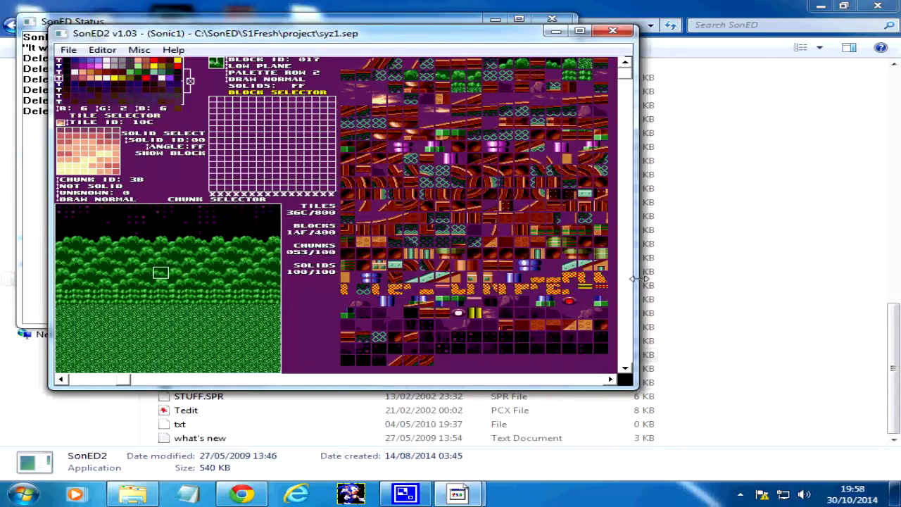
click(477, 303)
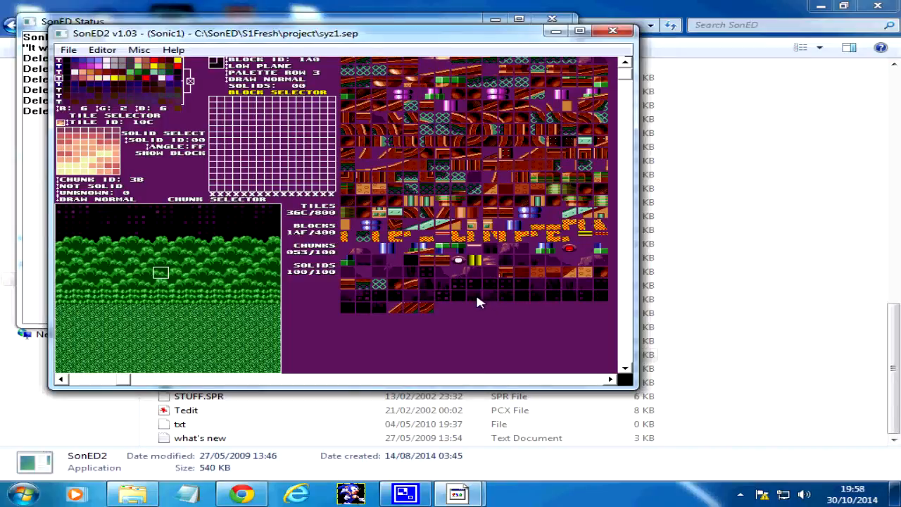
key(Delete)
key(Delete)
key(Delete)
key(Delete)
key(Delete)
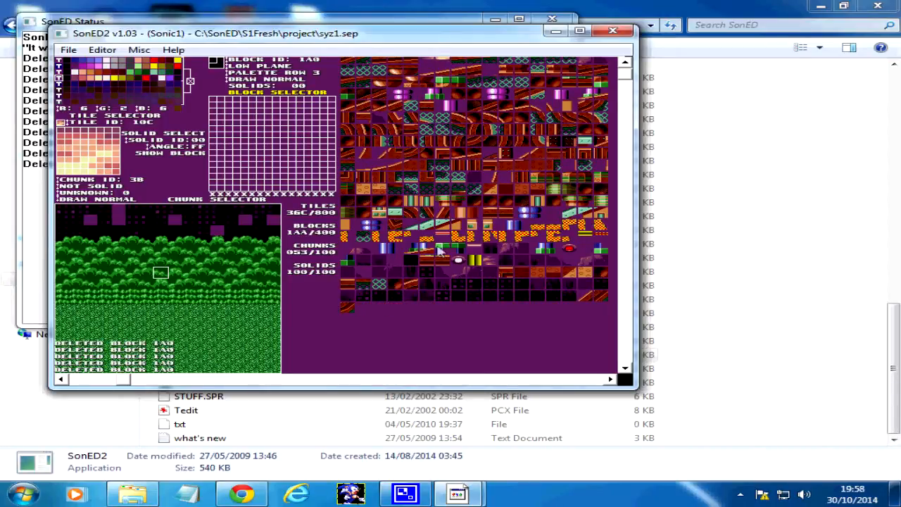
Examine the chunks near the end of the chunk set, comparing the nearly empty chunk 49 with the slope chunk 4A
click(259, 202)
drag(627, 74, 629, 237)
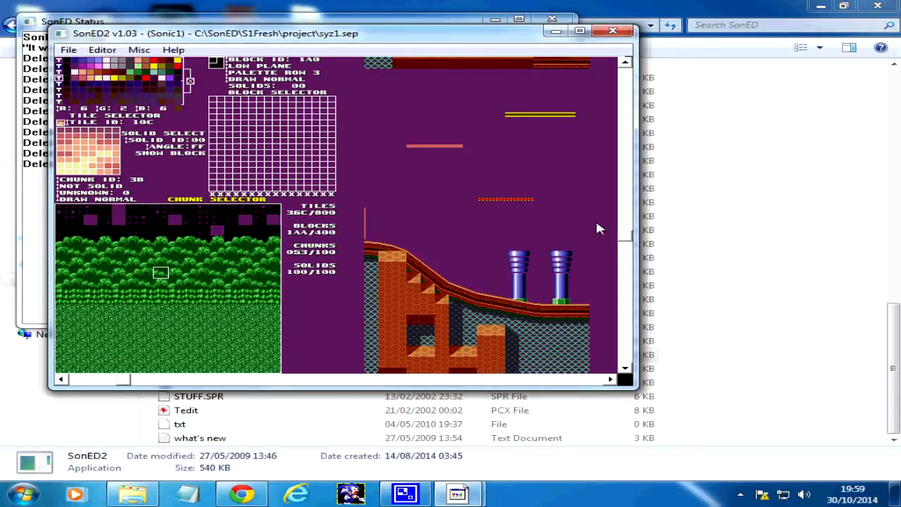
right_click(465, 116)
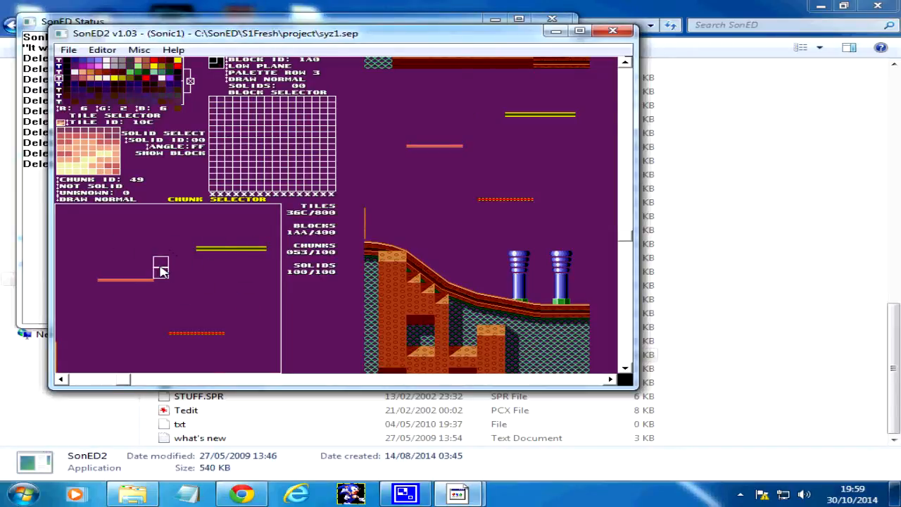
scroll(595, 108, up, 3)
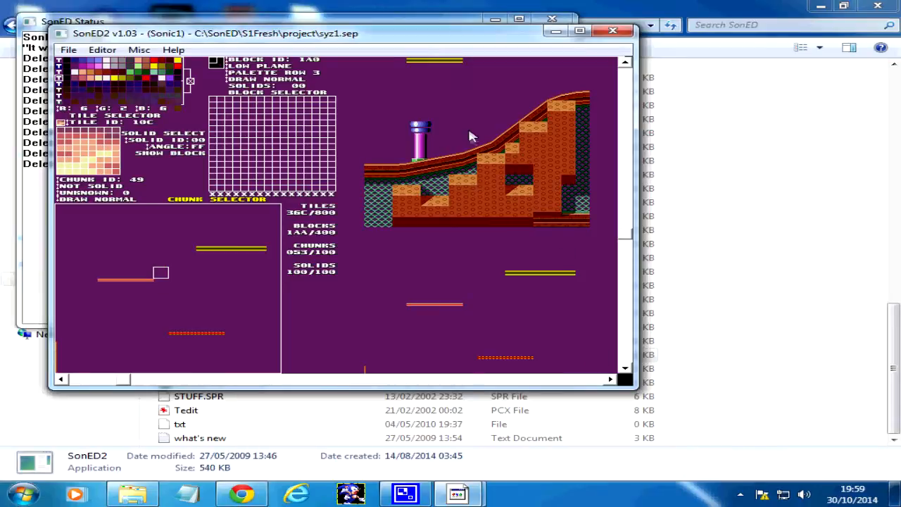
scroll(634, 320, down, 4)
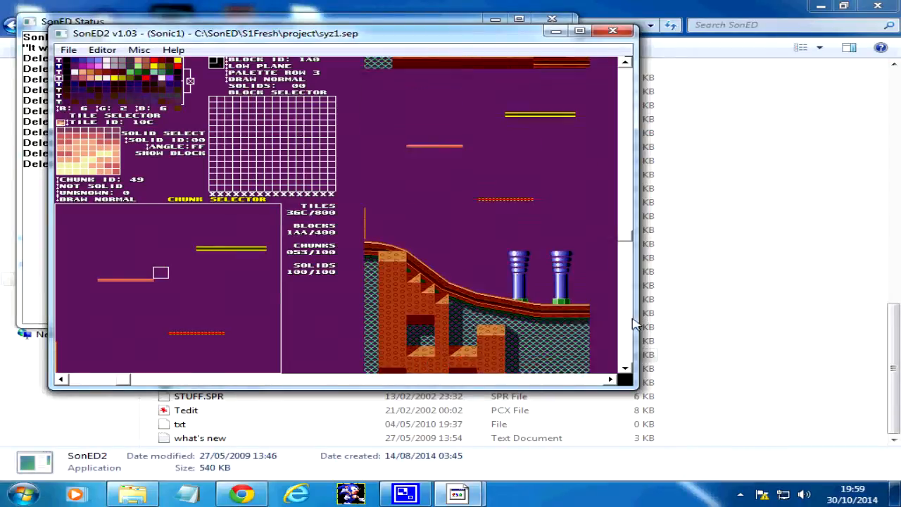
click(617, 274)
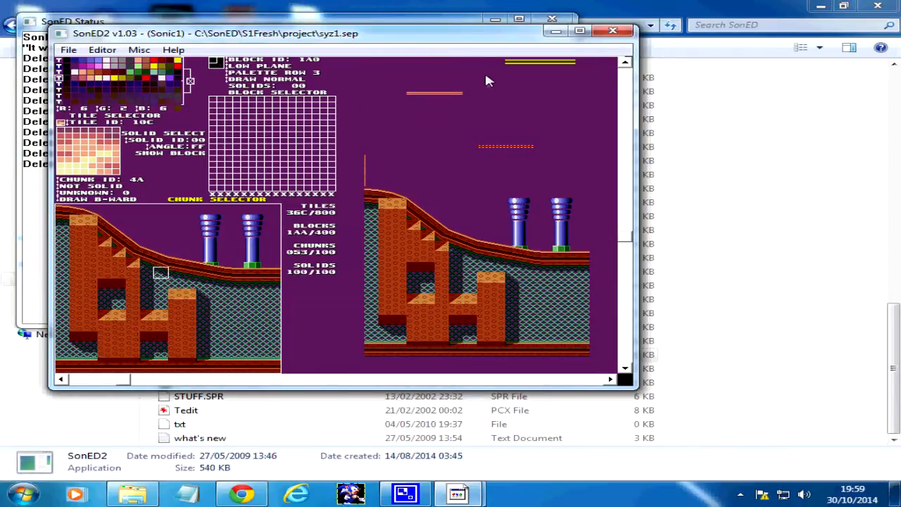
right_click(513, 127)
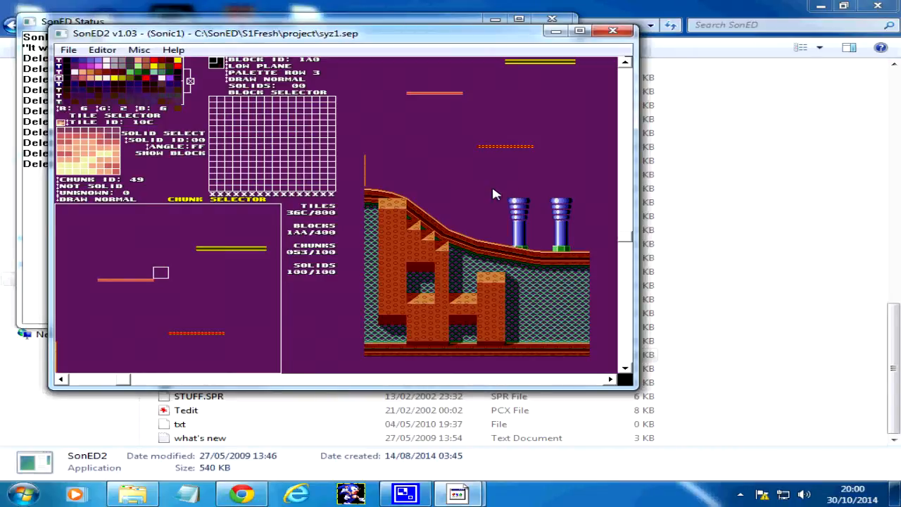
click(412, 501)
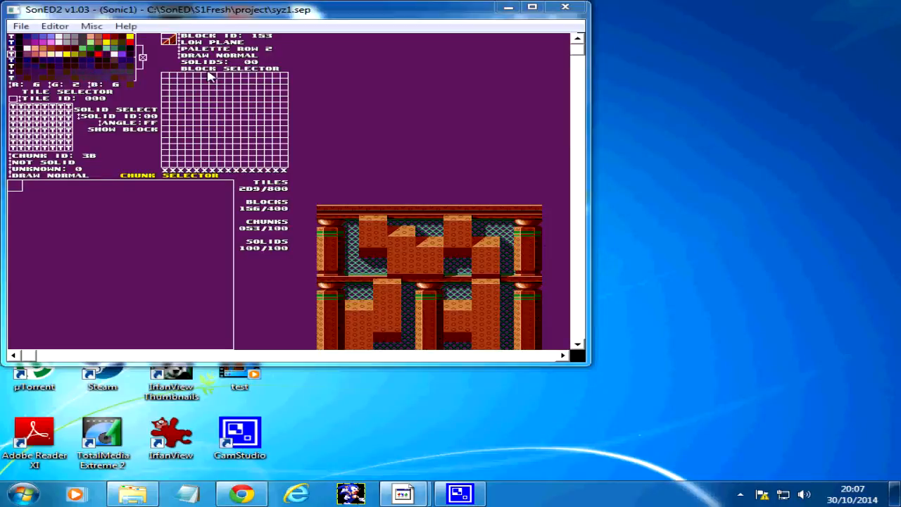
Display the tile set of the reduced syz1 project and close the level editor
click(211, 75)
click(28, 93)
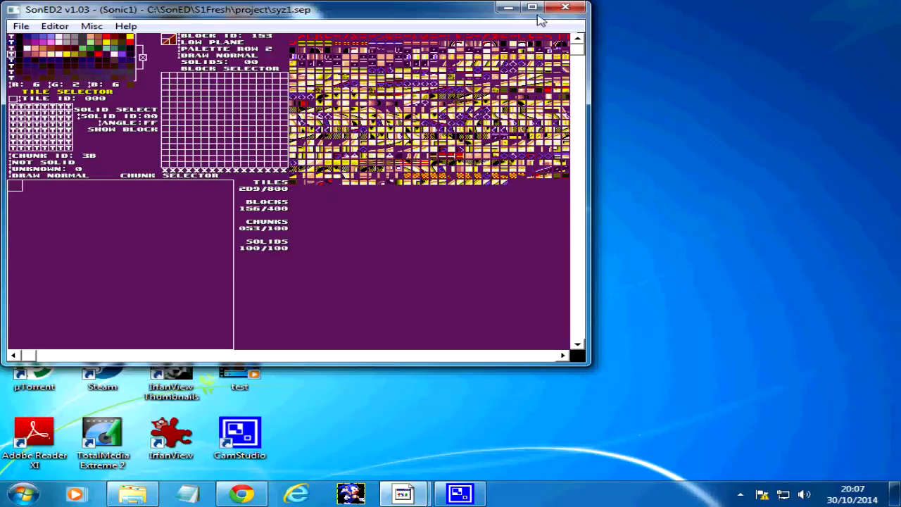
click(563, 10)
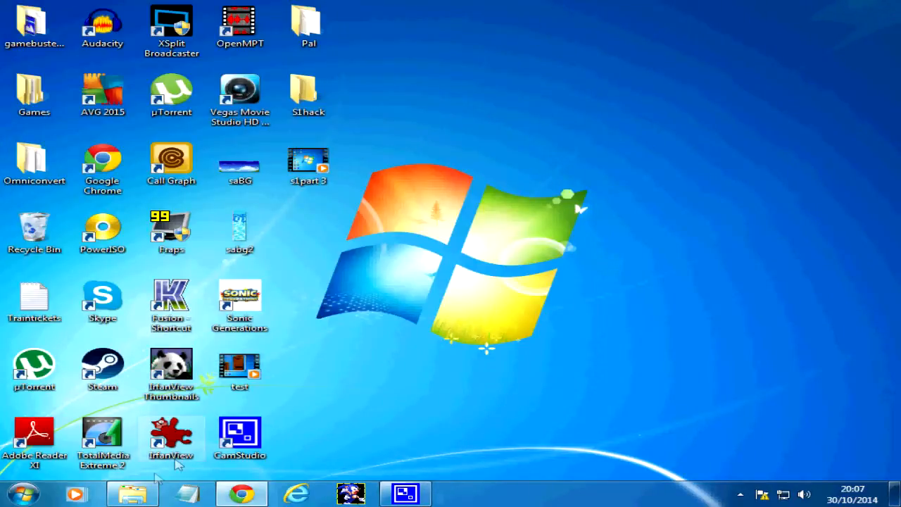
Launch the older soned application from the SonED folder on the C: drive
click(133, 493)
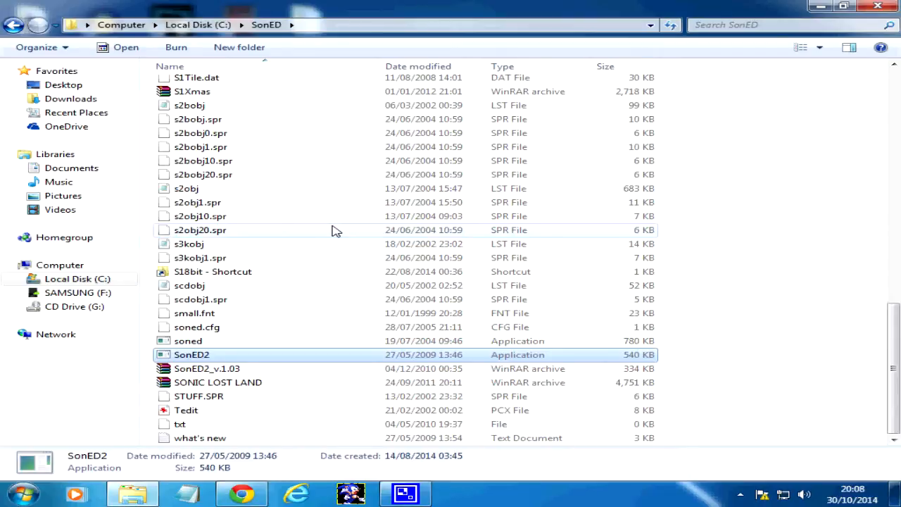
click(291, 342)
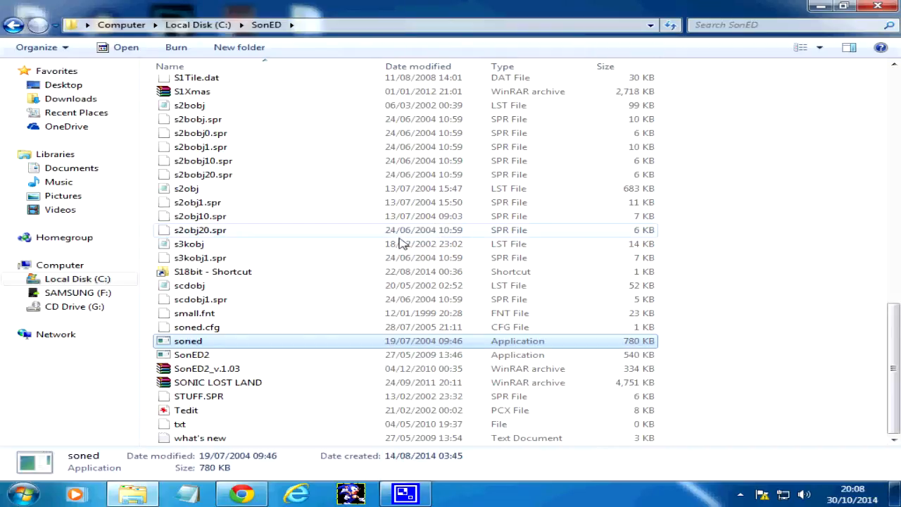
double_click(230, 348)
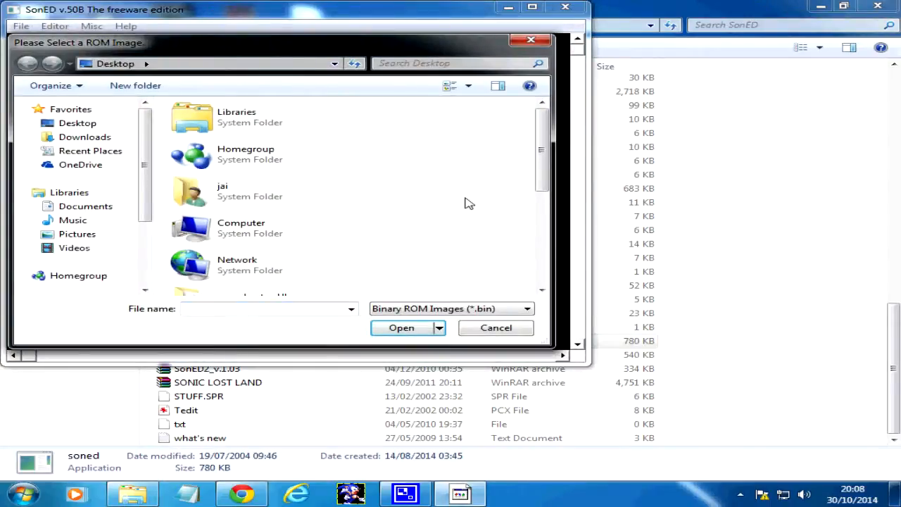
Open the ROM image stored in the S3k folder inside the SonED folder on the C: drive
scroll(463, 214, down, 5)
scroll(436, 222, up, 2)
scroll(316, 224, down, 2)
scroll(292, 226, up, 2)
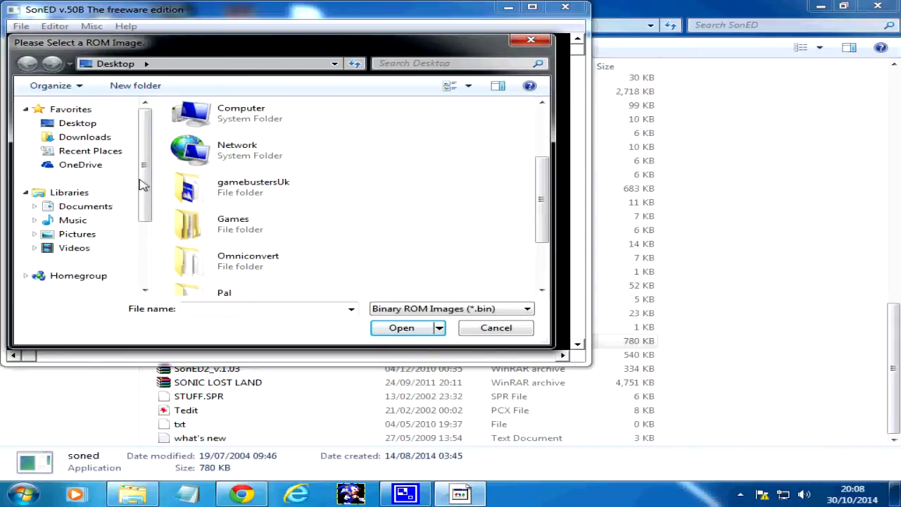
scroll(137, 211, down, 3)
click(86, 215)
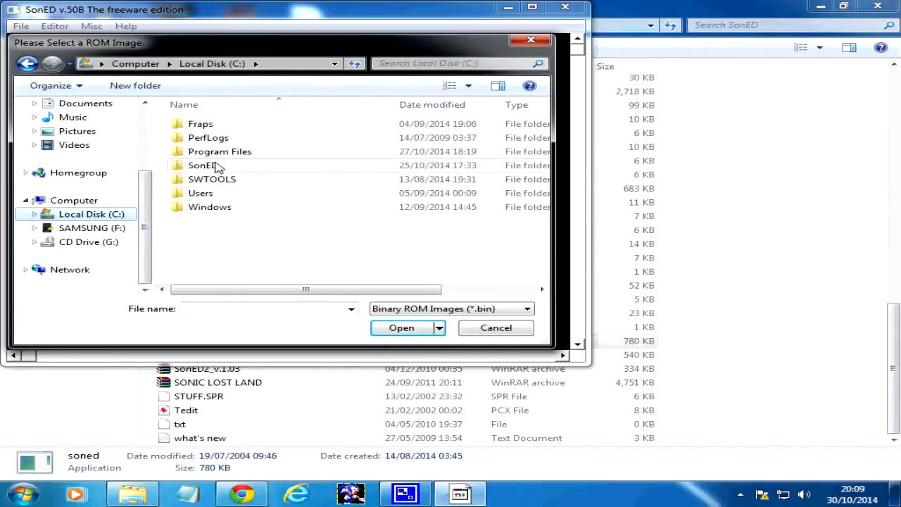
double_click(209, 165)
scroll(213, 166, down, 4)
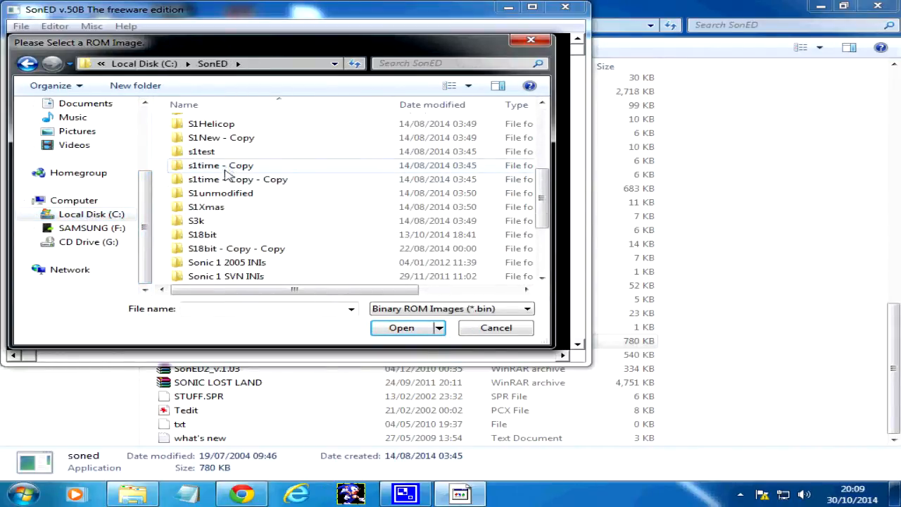
double_click(224, 219)
double_click(298, 157)
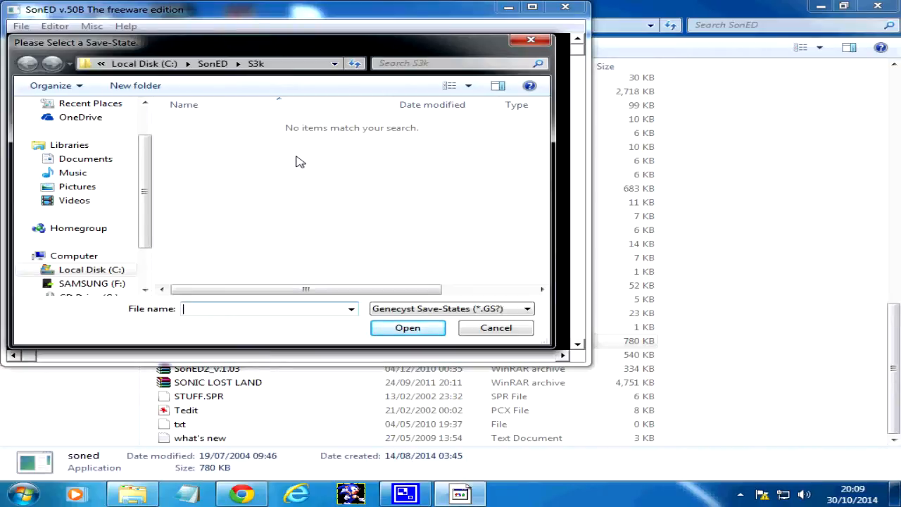
Minimise the file browser window, switch to the Fusion emulator, and move its window beside the save-state dialog
click(821, 7)
key(super)
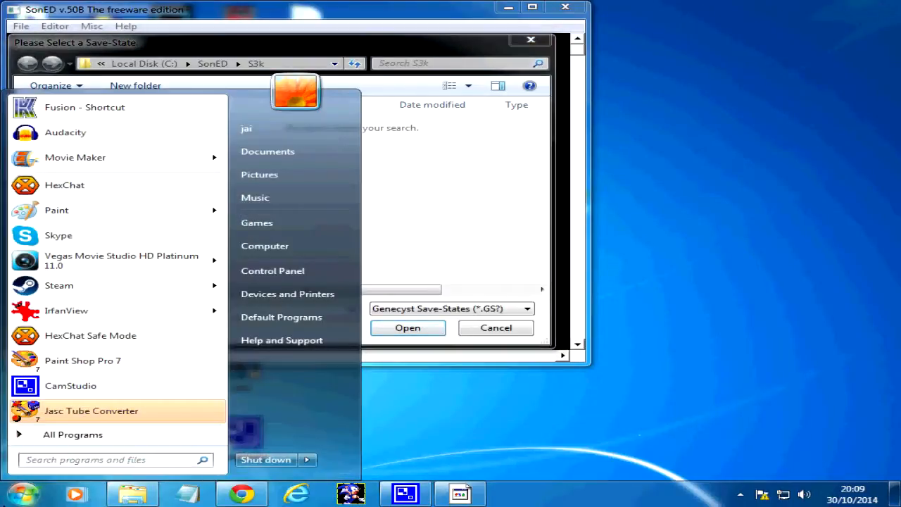
click(79, 108)
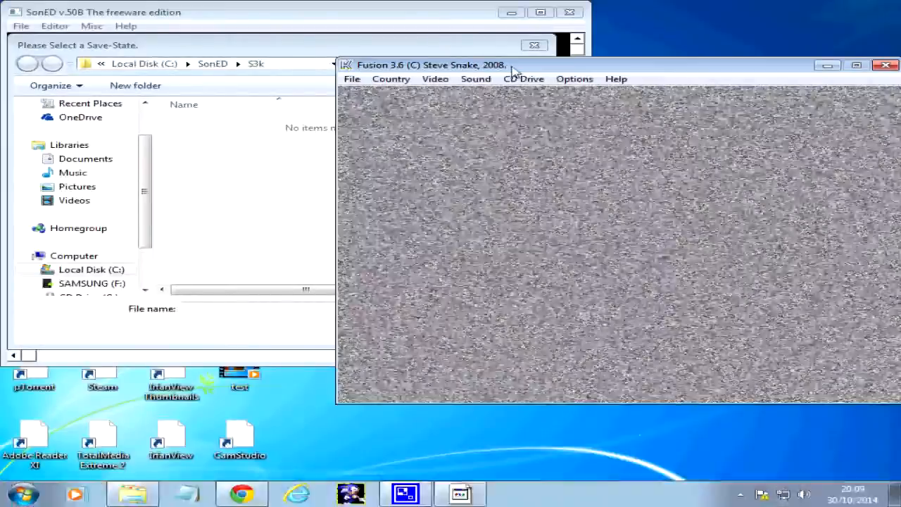
drag(511, 66, 453, 53)
Examine Fusion's save-state commands, including Save State As, and close the emulator
click(293, 66)
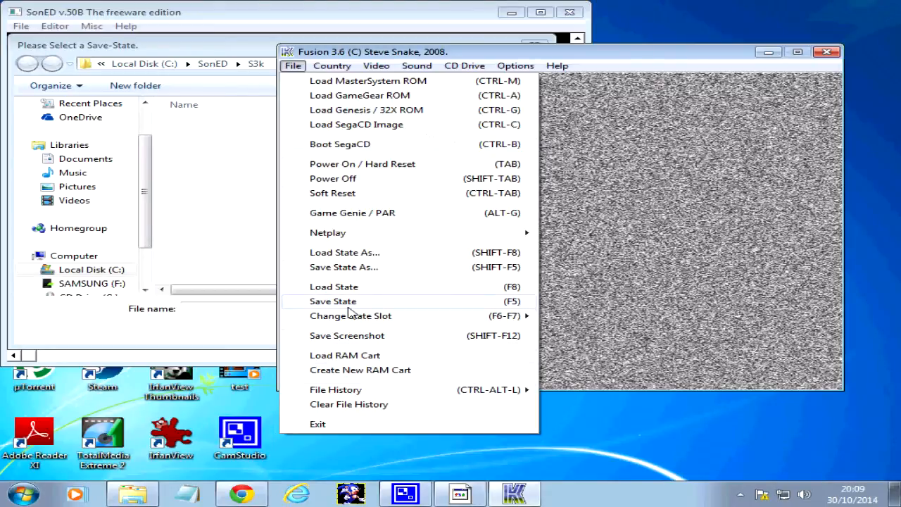
click(361, 269)
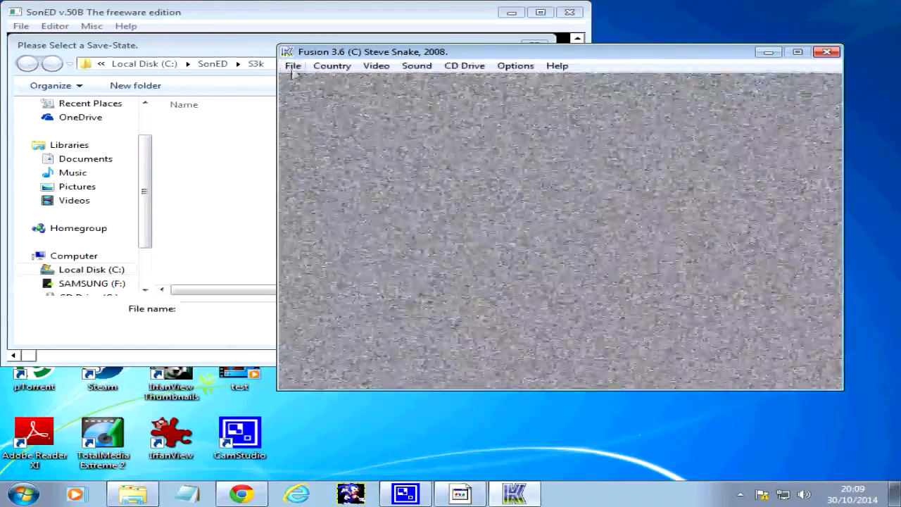
click(292, 68)
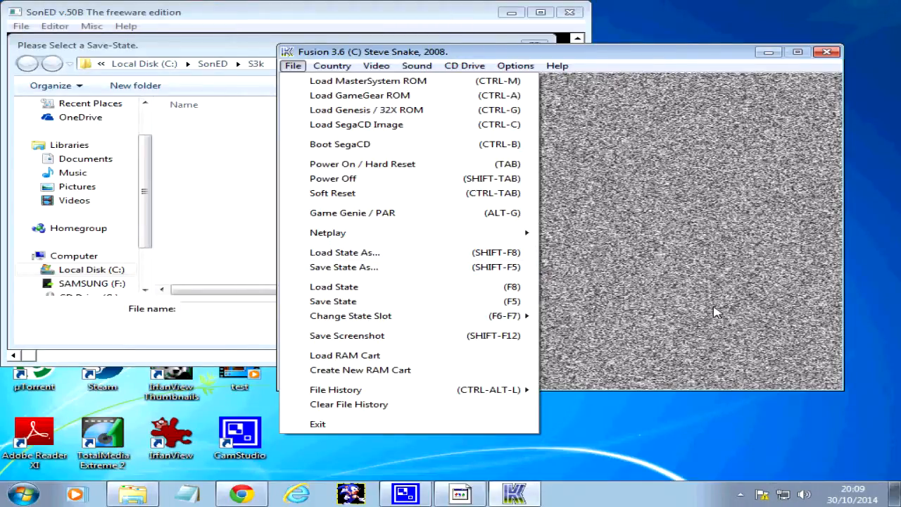
click(753, 291)
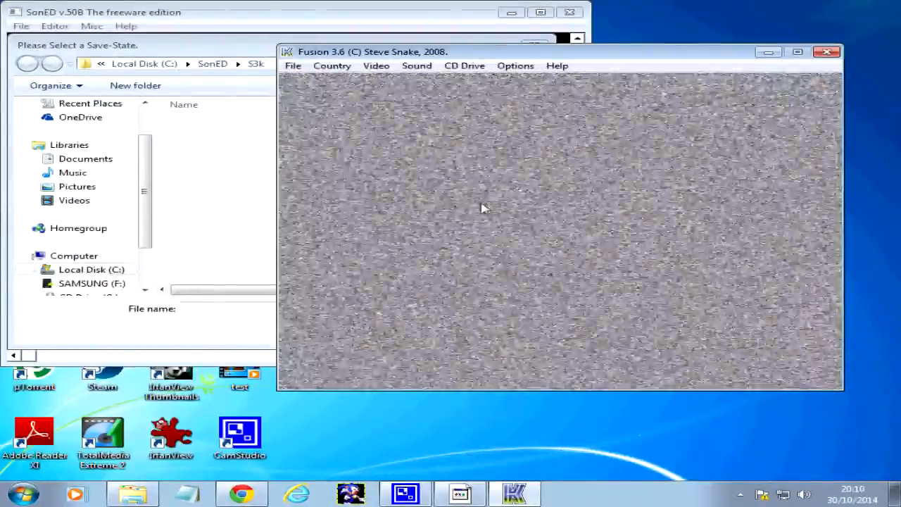
click(831, 53)
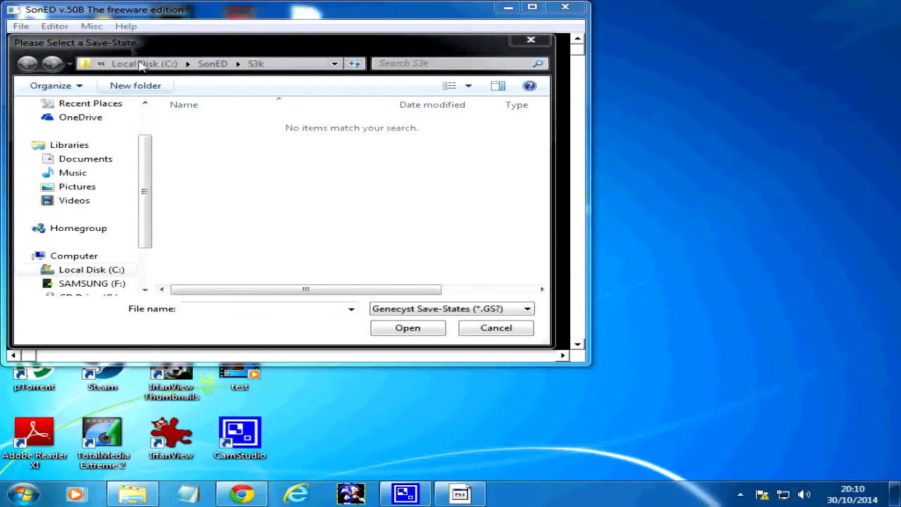
Browse the save-state dialog to the Gens Roms folder inside the Games folder on the desktop
click(221, 69)
drag(145, 177, 129, 141)
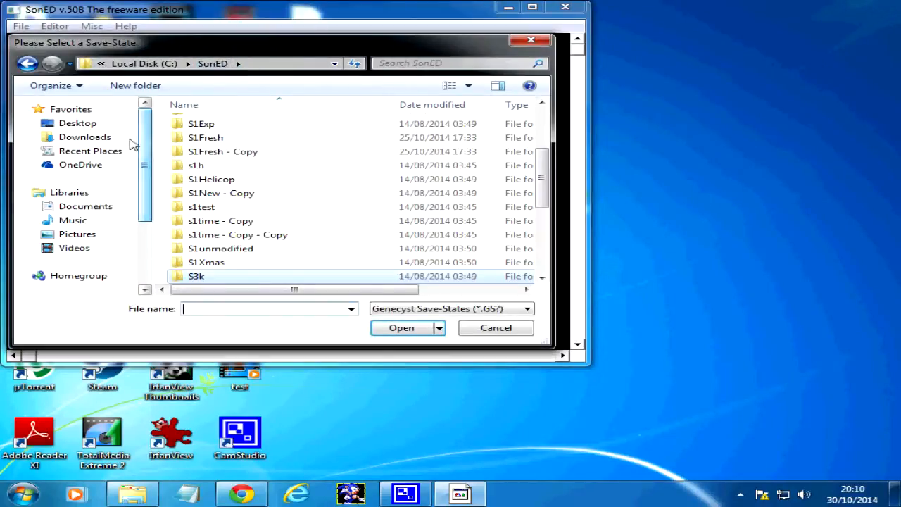
click(98, 126)
scroll(352, 199, down, 5)
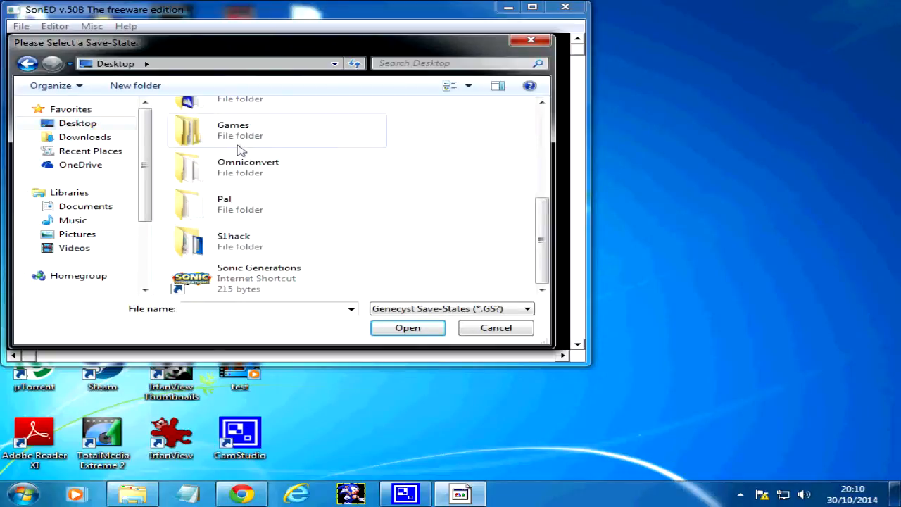
double_click(225, 126)
double_click(232, 206)
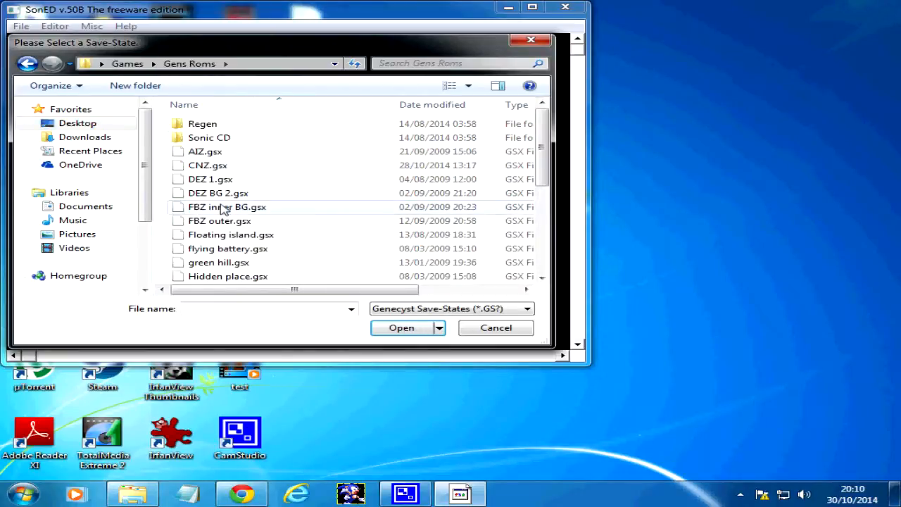
Load the CNZ.gsx save-state from the Gens Roms folder and acknowledge the notices that follow
scroll(220, 125, down, 3)
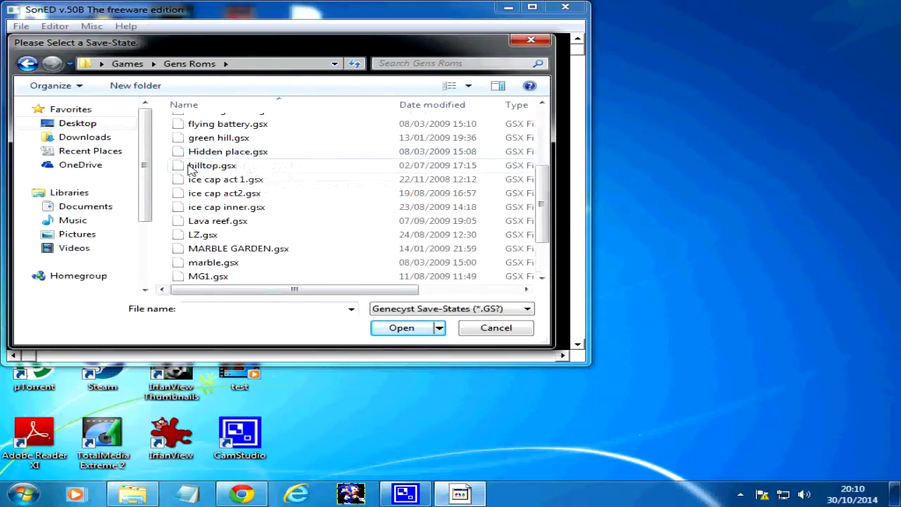
scroll(250, 183, down, 2)
scroll(211, 141, up, 4)
scroll(254, 180, down, 4)
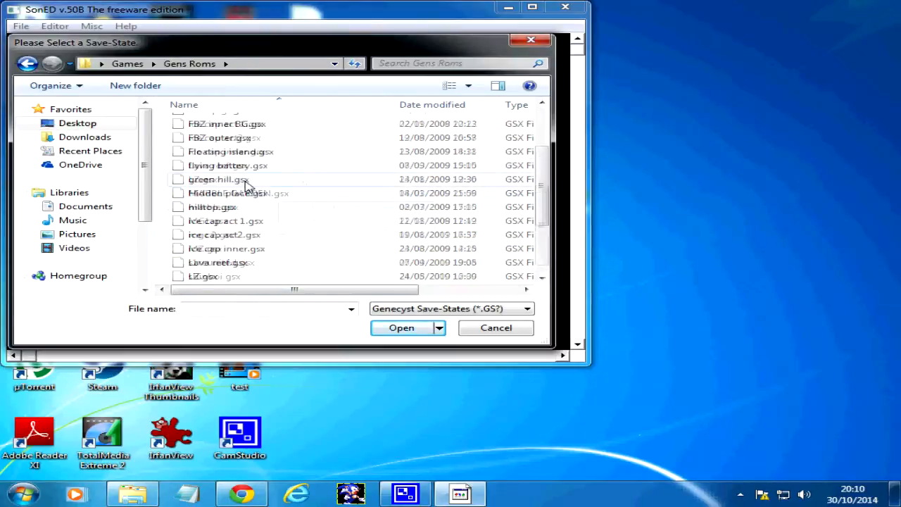
scroll(416, 189, up, 4)
scroll(414, 185, down, 1)
scroll(411, 185, up, 1)
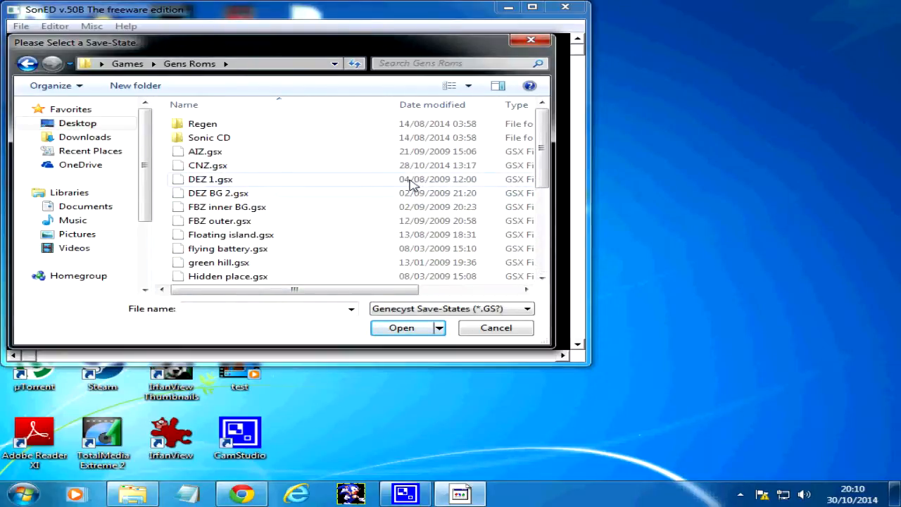
click(222, 171)
scroll(213, 176, down, 5)
scroll(218, 187, up, 5)
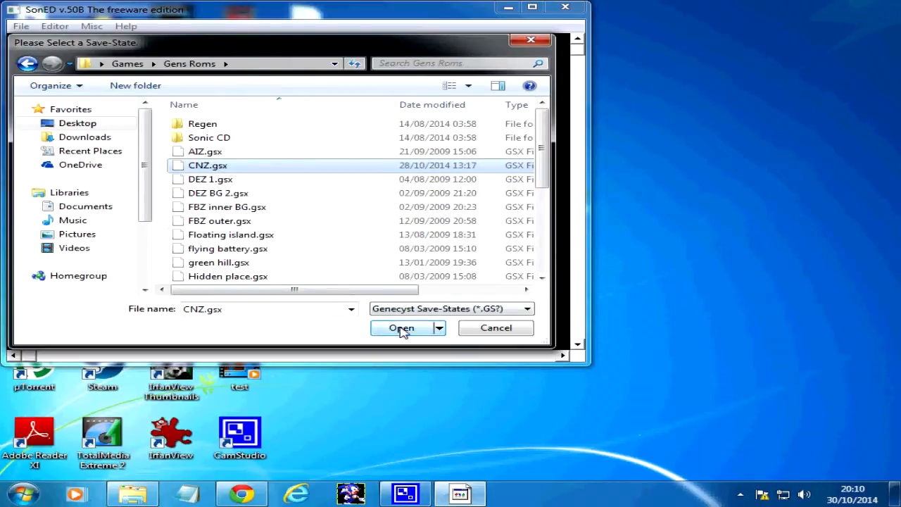
click(402, 329)
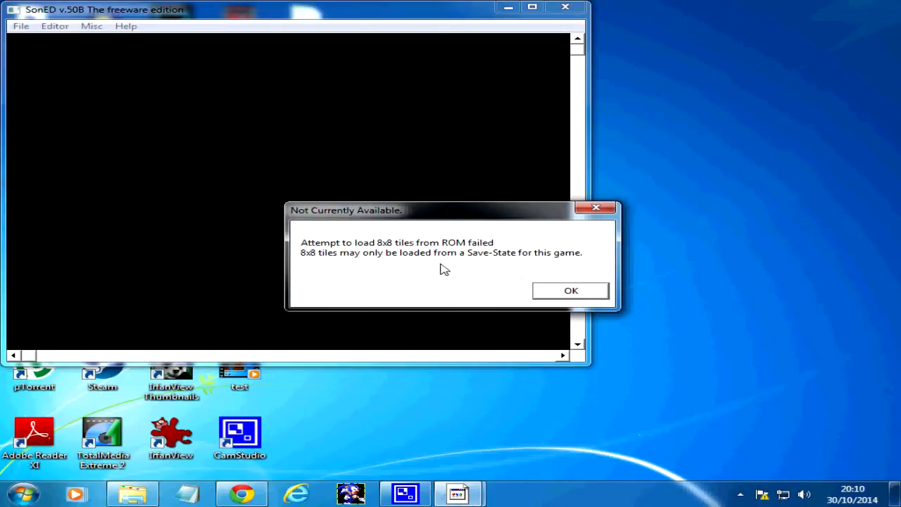
click(563, 292)
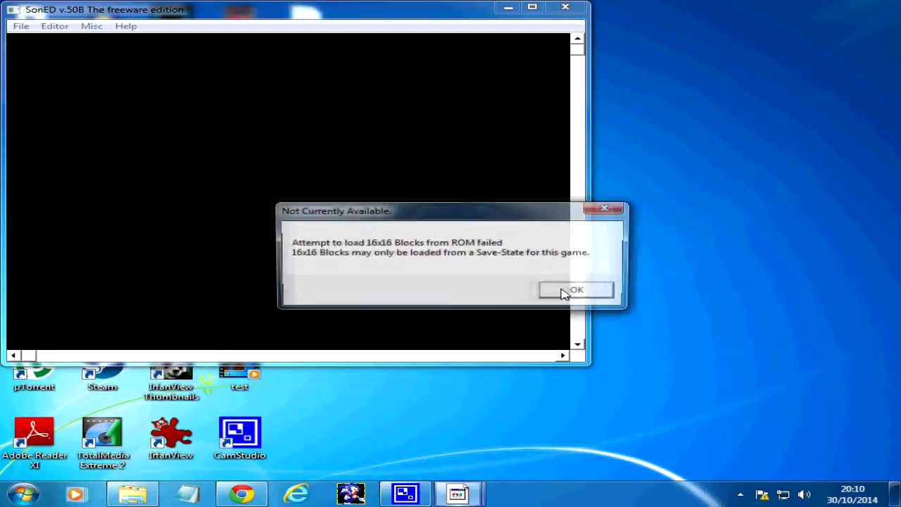
click(563, 292)
click(566, 290)
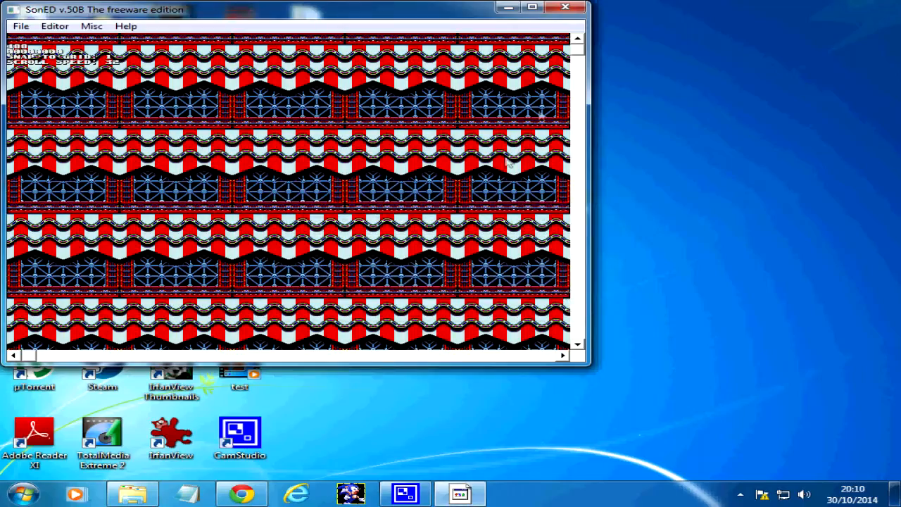
Look over the loaded level and its editor options, and switch the level editor to Plane B
drag(580, 50, 577, 130)
drag(574, 109, 591, 192)
drag(37, 357, 32, 310)
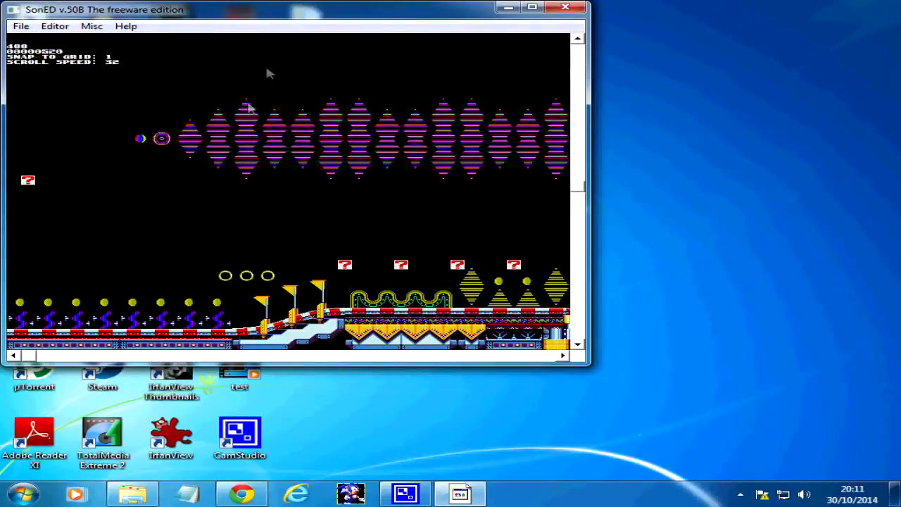
click(54, 26)
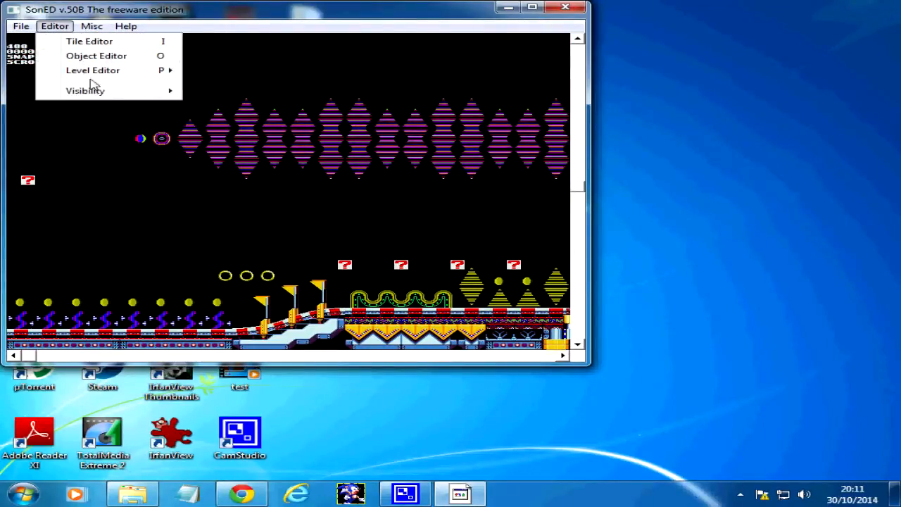
mouse_move(138, 74)
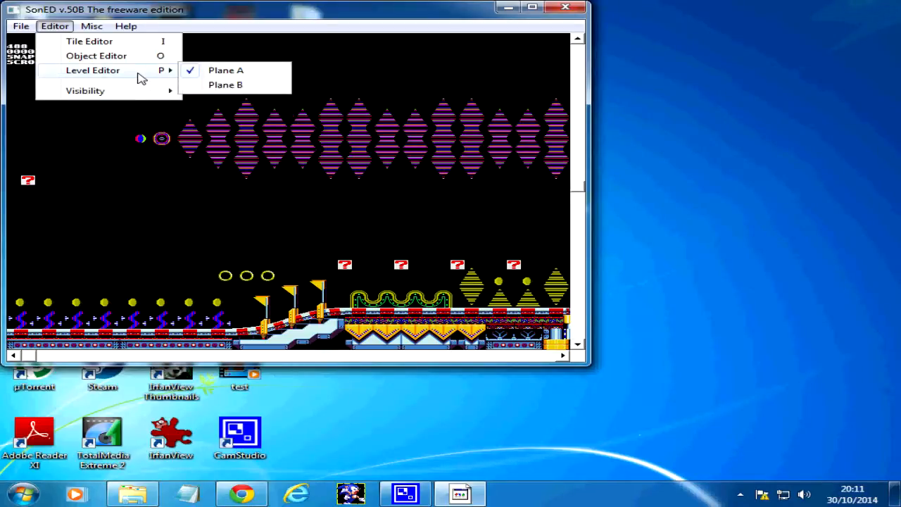
mouse_move(94, 32)
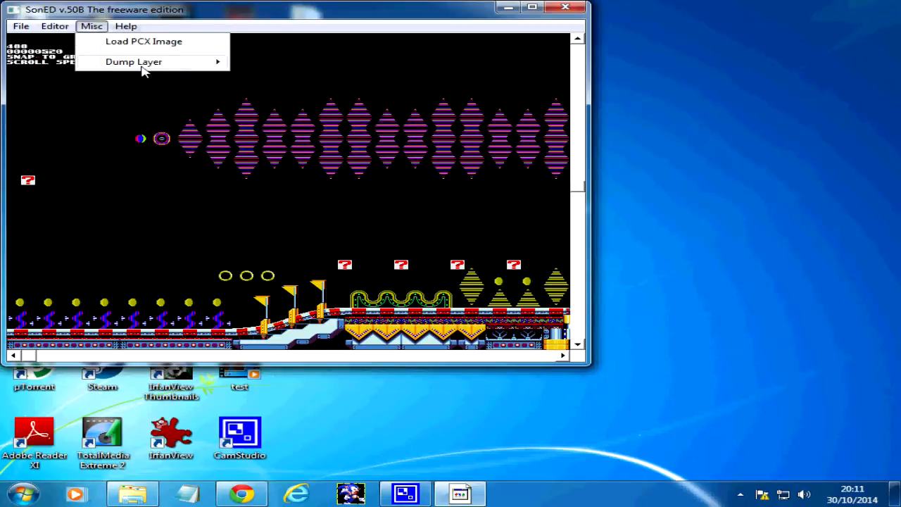
mouse_move(56, 28)
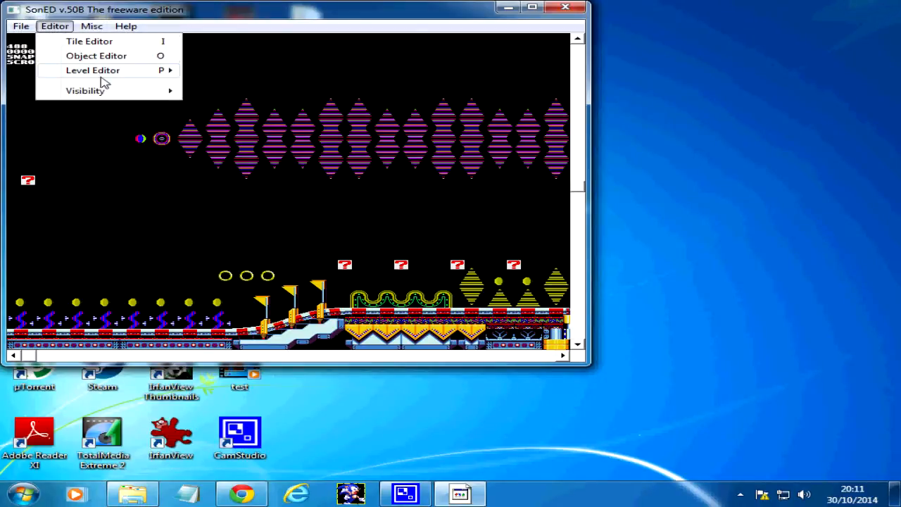
mouse_move(106, 91)
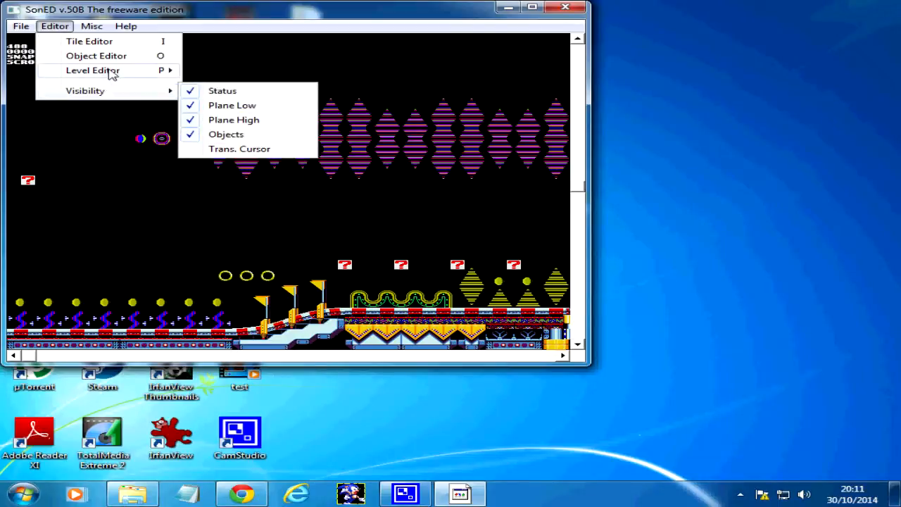
click(225, 85)
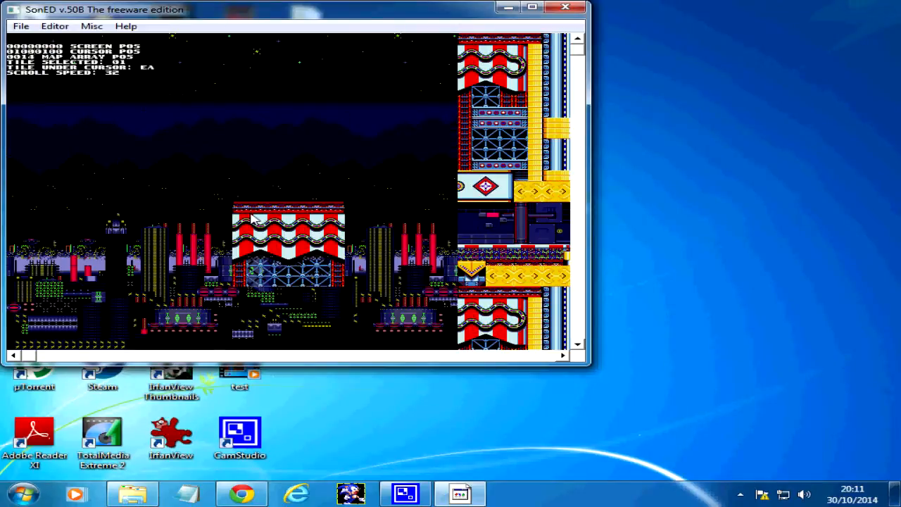
Examine the 128x128 blocks in the Tile Editor and return to Plane B in the level editor
click(55, 27)
click(74, 48)
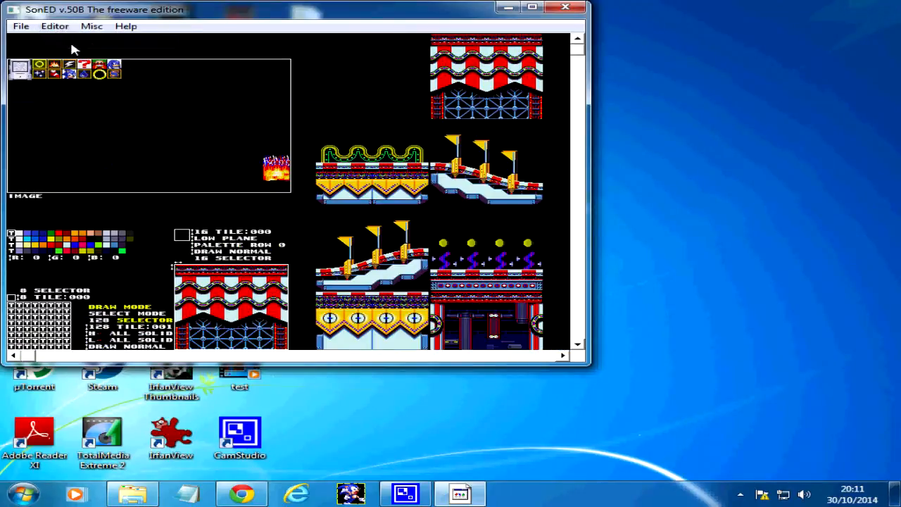
scroll(552, 117, down, 2)
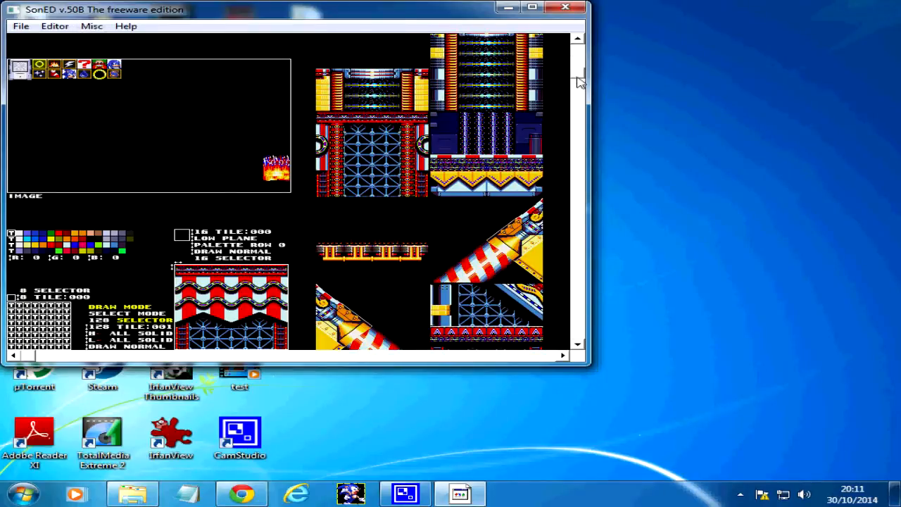
drag(577, 79, 577, 44)
click(74, 26)
mouse_move(69, 80)
click(220, 85)
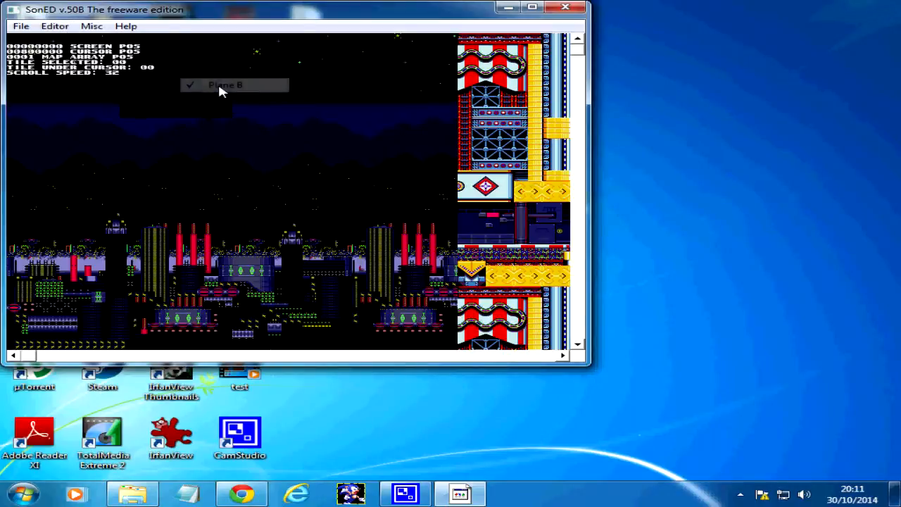
click(21, 26)
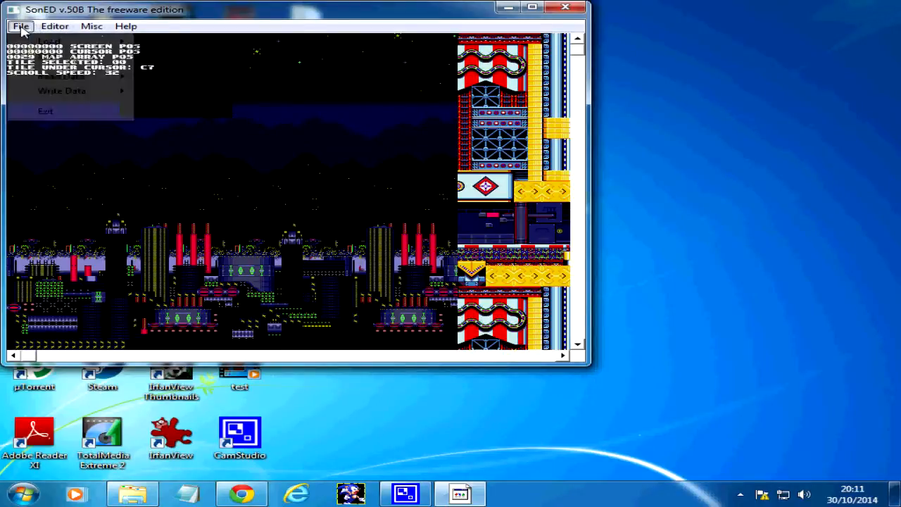
mouse_move(68, 79)
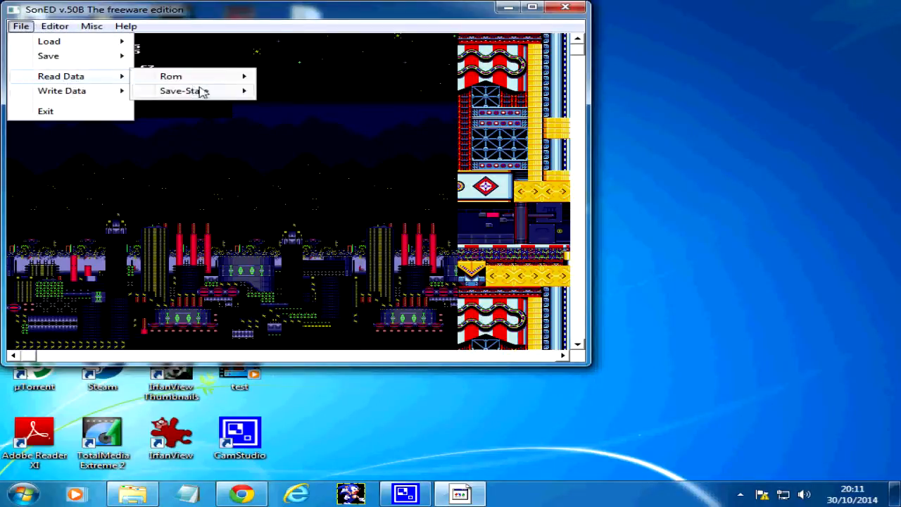
mouse_move(203, 79)
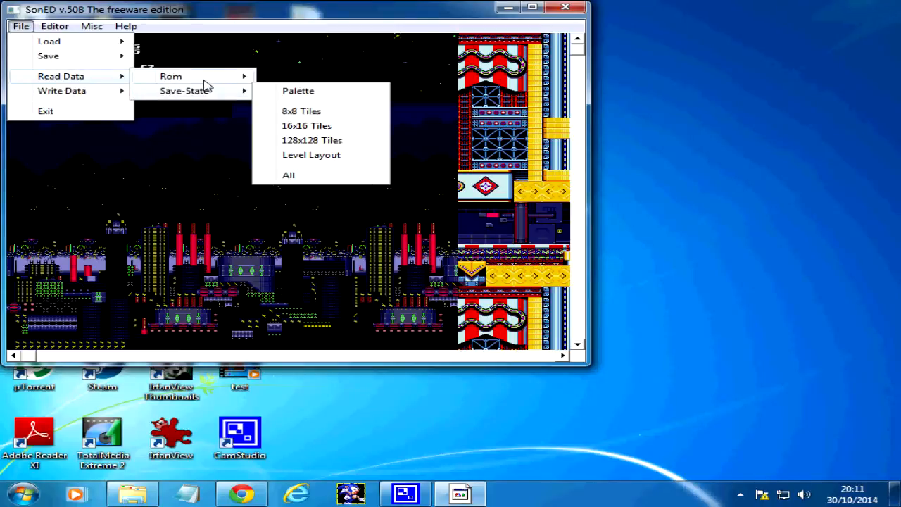
click(304, 35)
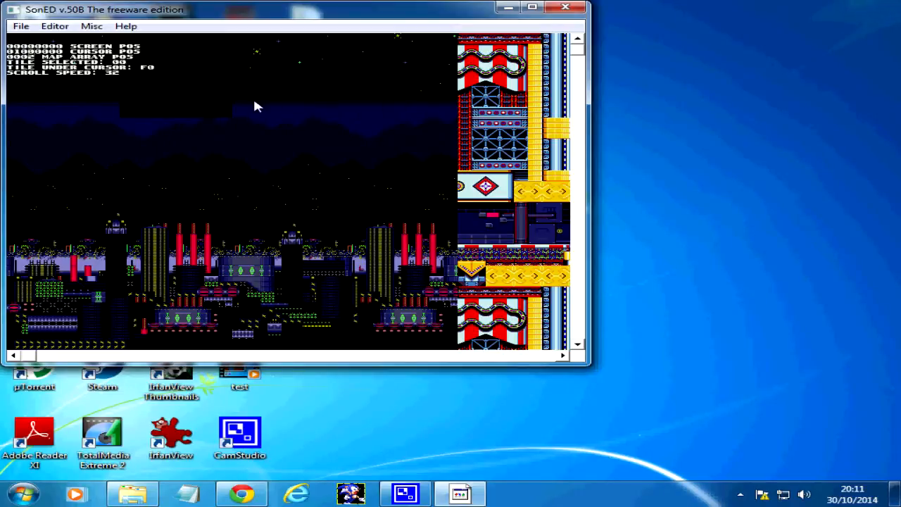
Read all level data again from the save-state
click(55, 27)
mouse_move(20, 26)
mouse_move(87, 79)
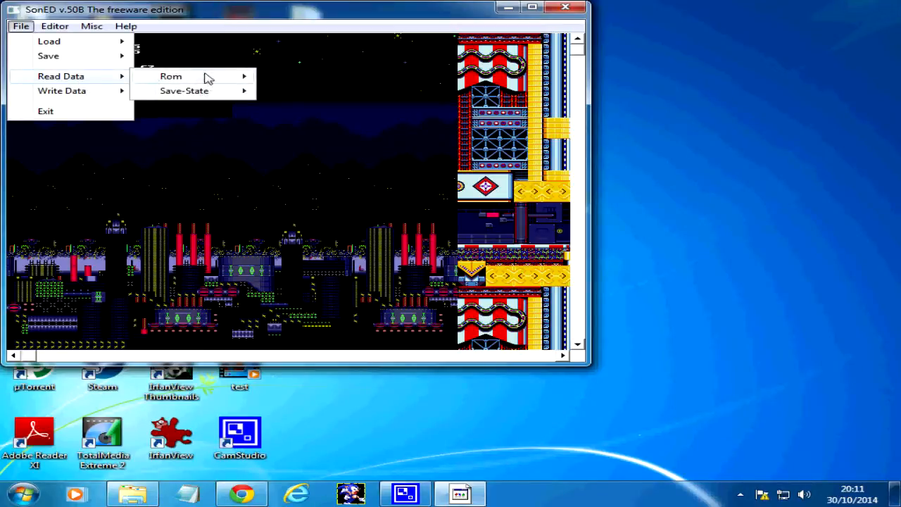
mouse_move(200, 94)
click(290, 176)
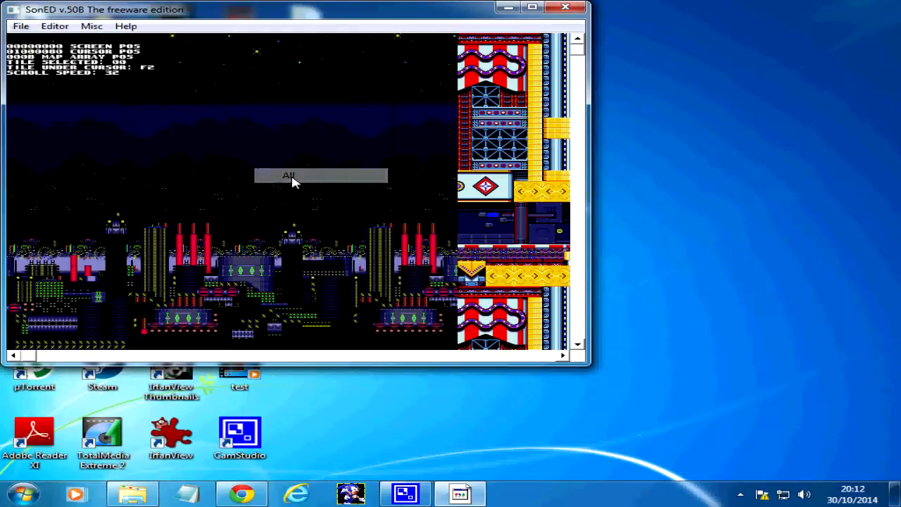
Overwrite the tent and indoor machinery blocks to the right of the city in Plane B with blank tile 00
click(416, 360)
click(420, 362)
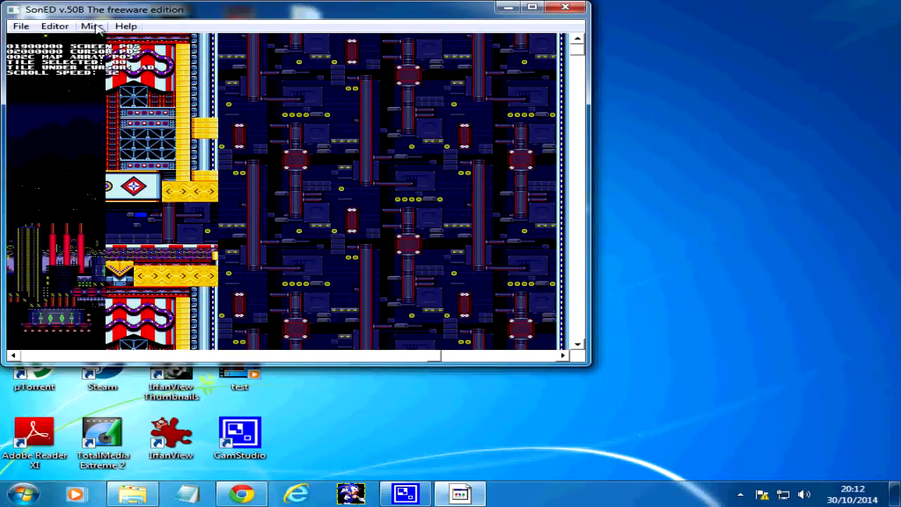
click(55, 26)
mouse_move(169, 72)
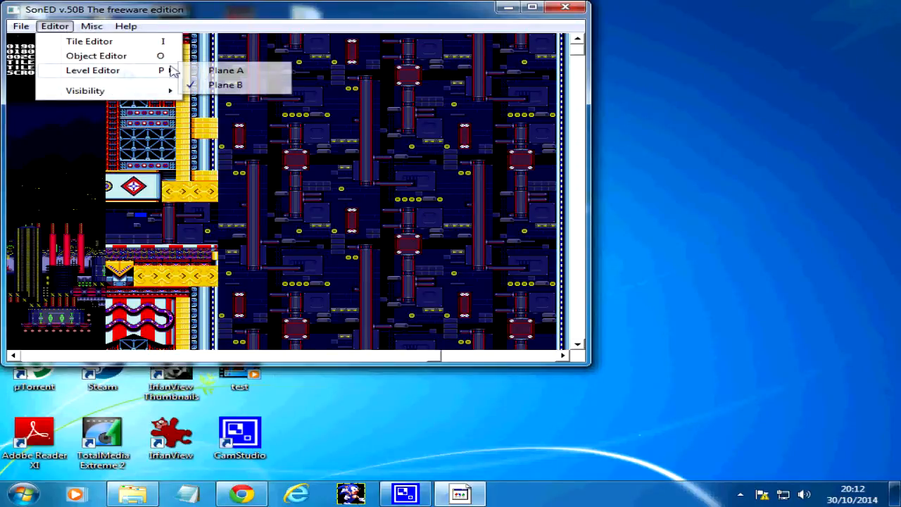
click(262, 8)
click(178, 60)
mouse_move(182, 138)
mouse_down()
mouse_move(185, 307)
mouse_move(249, 317)
mouse_move(293, 101)
mouse_move(450, 153)
mouse_move(354, 165)
mouse_up()
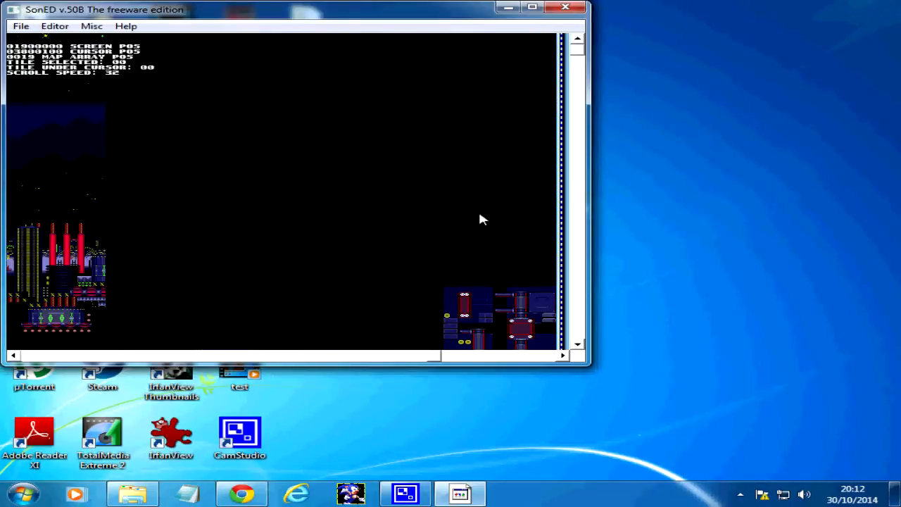
click(514, 295)
click(444, 354)
Blank out the blocks at the far right end and lower part of the Plane B layout with tile 00
mouse_move(461, 79)
mouse_down()
mouse_move(529, 244)
mouse_move(446, 310)
mouse_move(542, 148)
mouse_up()
key(Down)
key(Left)
mouse_move(574, 83)
mouse_down()
mouse_move(507, 165)
mouse_move(418, 43)
mouse_move(346, 210)
mouse_move(347, 145)
mouse_up()
key(Right)
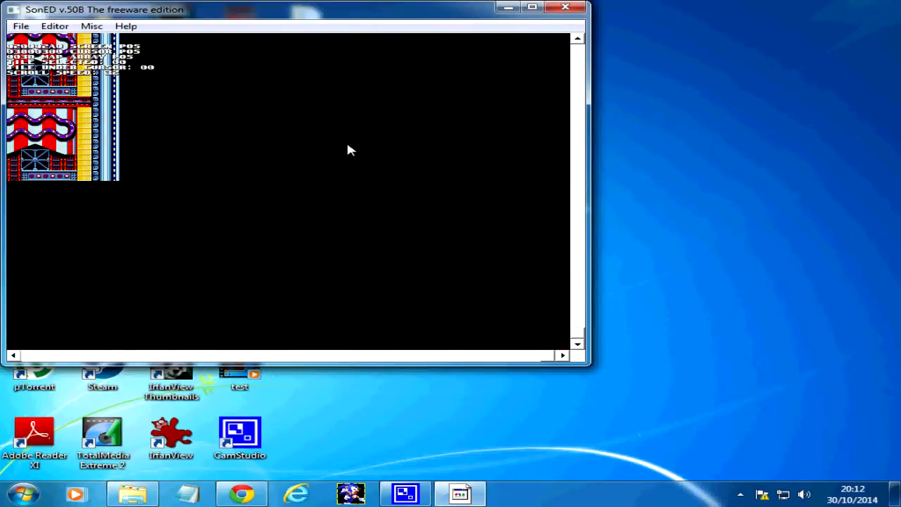
key(Left)
key(Right)
click(352, 121)
click(355, 81)
Blank out the remaining machinery strip and tent block just below the city background with tile 00
key(Up)
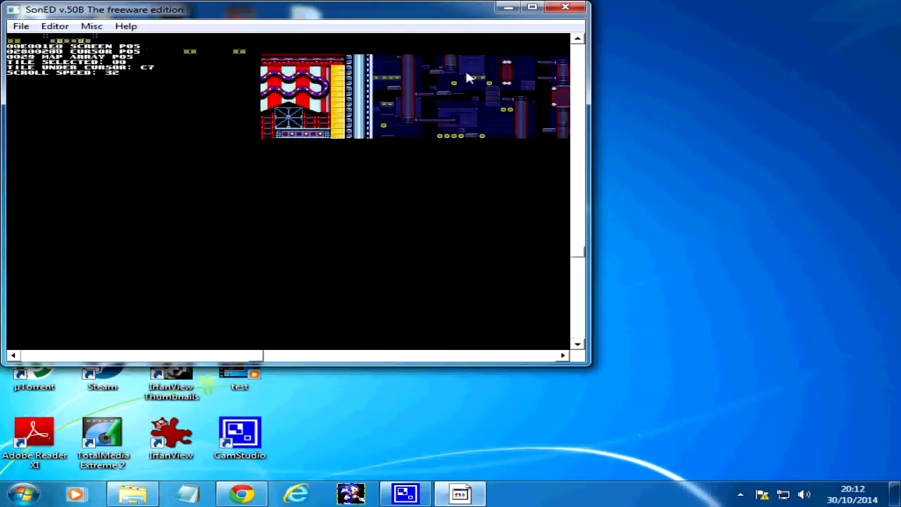
key(Up)
key(Down)
mouse_move(492, 158)
mouse_down()
mouse_move(375, 237)
mouse_move(535, 241)
mouse_up()
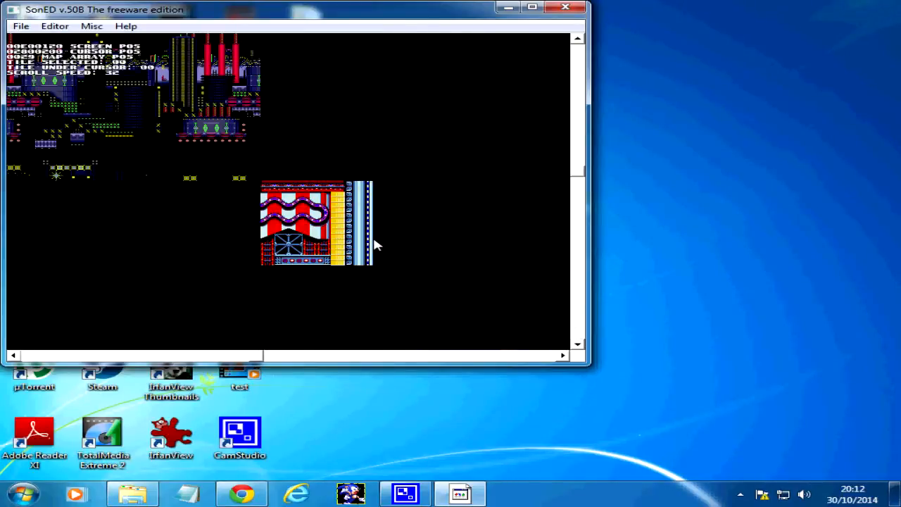
click(370, 244)
Check the Plane B layout from the start of the city background to its right end for leftover blocks
key(Left)
key(Up)
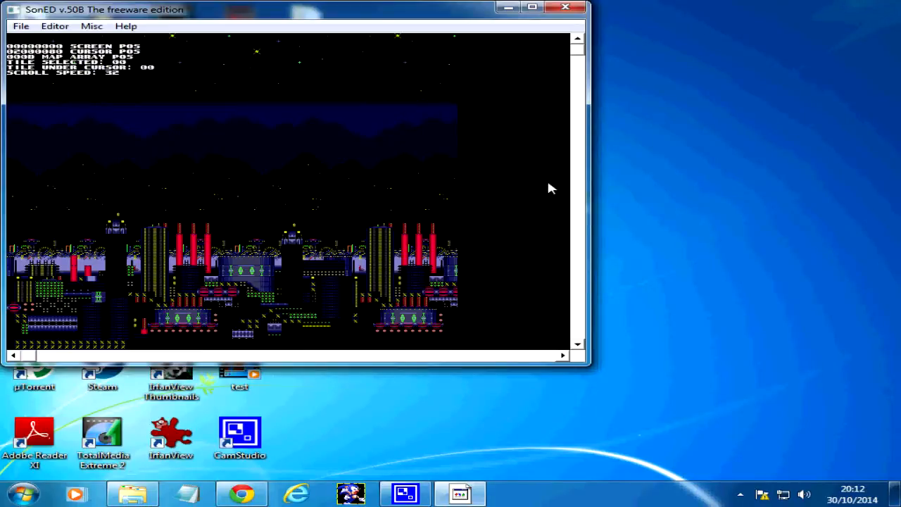
key(Right)
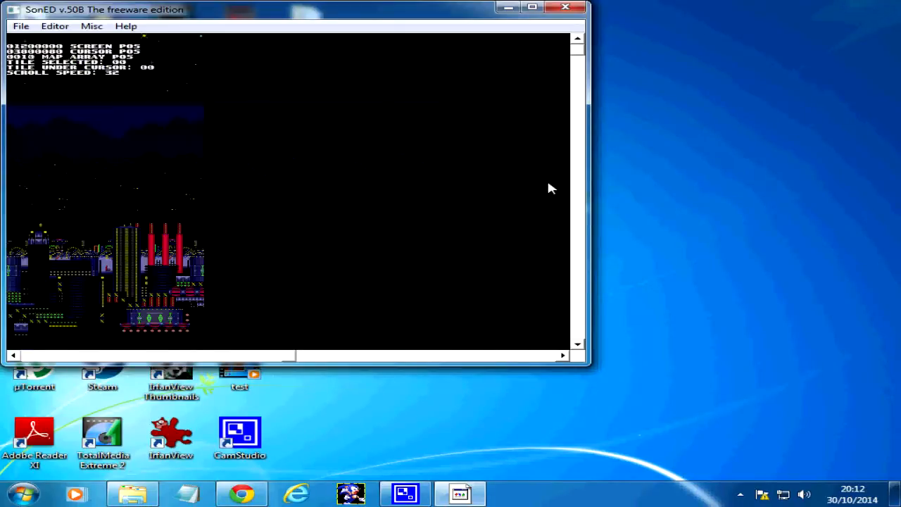
key(Left)
key(Left)
key(Left)
key(Left)
key(Left)
key(Left)
key(Left)
key(Left)
key(Left)
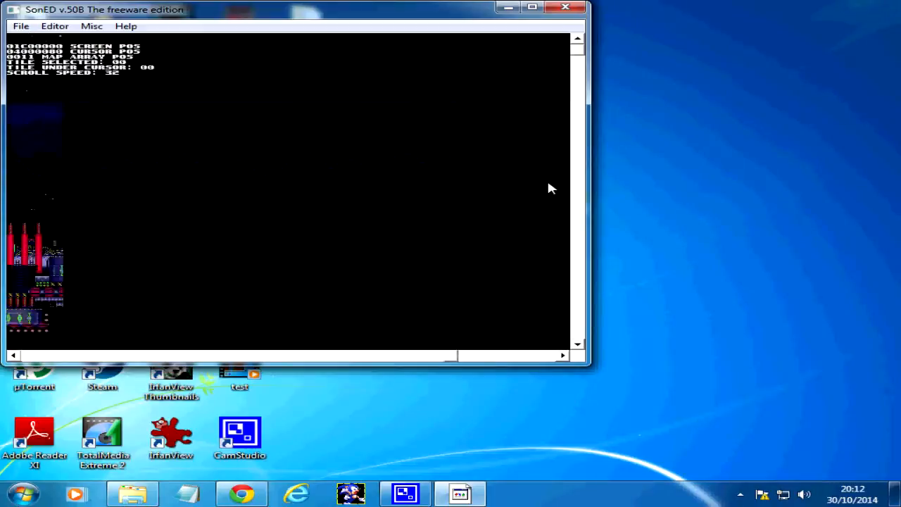
Inspect the area below and to the right of the city in Plane B for stray blocks
key(Down)
key(Down)
key(Down)
key(Down)
key(Down)
key(Down)
key(Down)
key(Down)
key(Down)
key(Down)
key(Down)
key(Down)
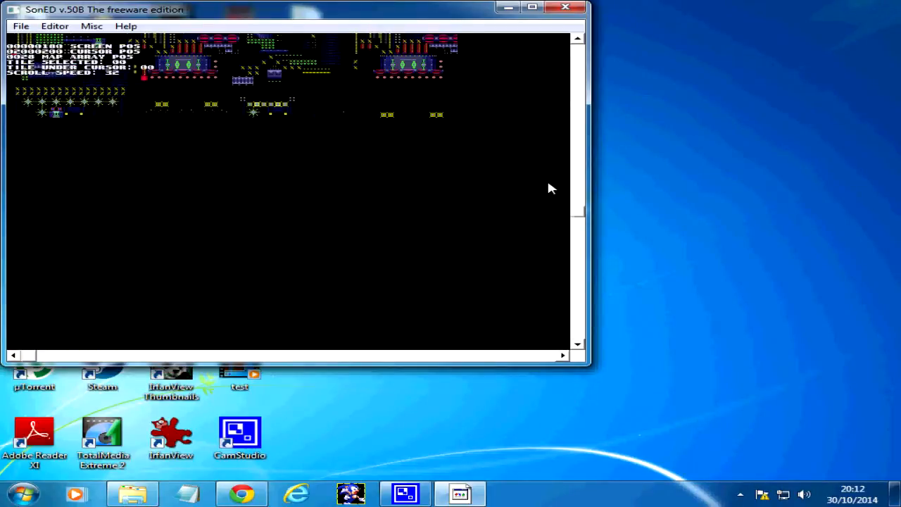
key(Up)
key(Up)
key(Up)
key(Up)
key(Up)
key(Up)
key(Up)
key(Up)
key(Up)
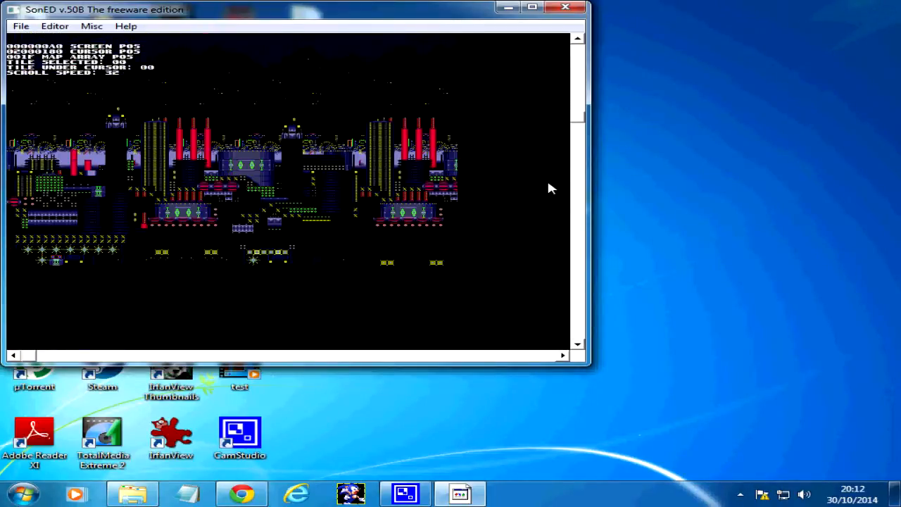
key(Right)
key(Right)
key(Right)
key(Right)
key(Right)
key(Right)
key(Right)
key(Right)
key(Right)
key(Right)
key(Right)
key(Right)
key(Right)
key(Right)
key(Right)
key(Right)
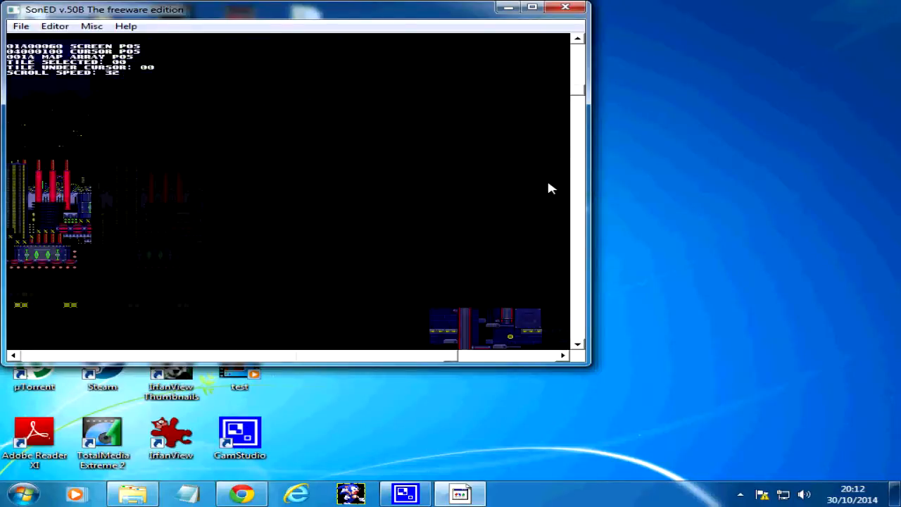
Blank out the leftover dark machinery block to the lower right of the city in Plane B with tile 00
key(Down)
key(Down)
key(Down)
key(Down)
key(Down)
key(Down)
click(450, 190)
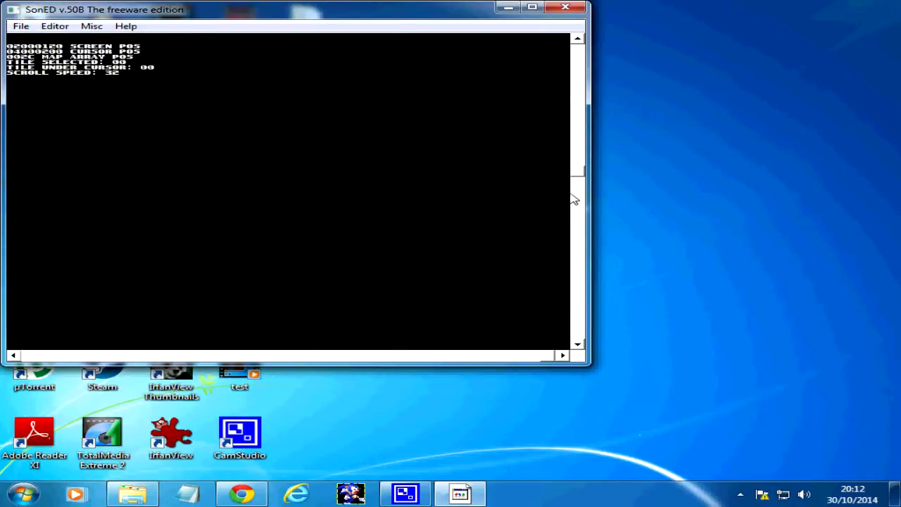
Examine the remaining lower rows of Plane B and return to the city background's upper-left start to confirm only the city is left
key(Down)
key(Down)
key(Down)
key(Down)
key(Down)
key(Down)
key(Down)
key(Down)
key(Down)
key(Down)
key(Down)
key(Down)
key(Left)
key(Left)
key(Left)
key(Left)
key(Left)
key(Left)
key(Left)
key(Left)
key(Left)
key(Left)
key(Left)
key(Left)
key(Left)
key(Left)
key(Left)
key(Left)
key(Up)
key(Up)
key(Up)
key(Up)
key(Up)
key(Up)
key(Up)
key(Up)
key(Up)
key(Up)
key(Up)
key(Up)
key(Up)
key(Up)
key(Up)
key(Up)
key(Up)
key(Up)
key(Up)
key(Up)
key(Down)
key(Down)
key(Down)
key(Down)
key(Down)
key(Up)
key(Up)
key(Up)
key(Up)
key(Up)
key(Down)
key(Down)
key(Down)
key(Down)
key(Down)
key(Down)
key(Down)
key(Down)
key(Up)
key(Up)
key(Up)
key(Up)
key(Up)
key(Up)
key(Up)
key(Up)
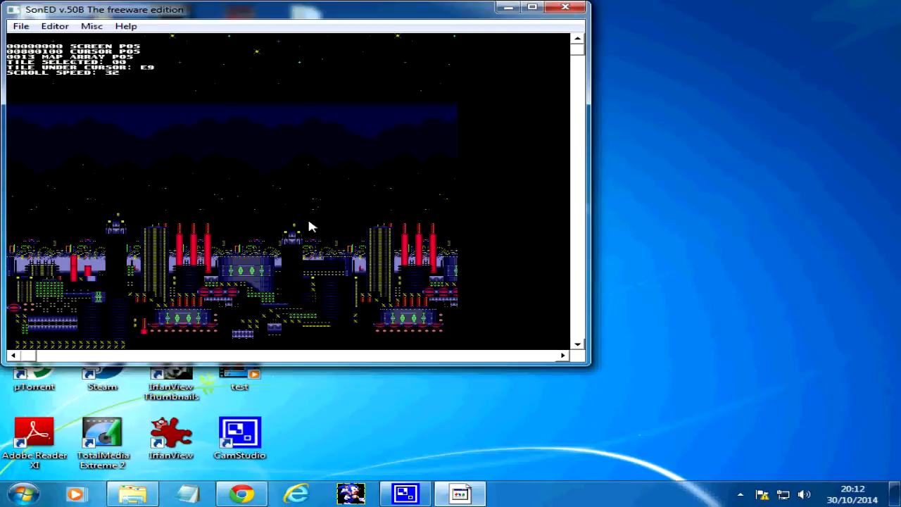
Start dumping Plane B High and Low as a PCX image to the Desktop, but cancel the save
click(89, 26)
click(88, 26)
click(90, 27)
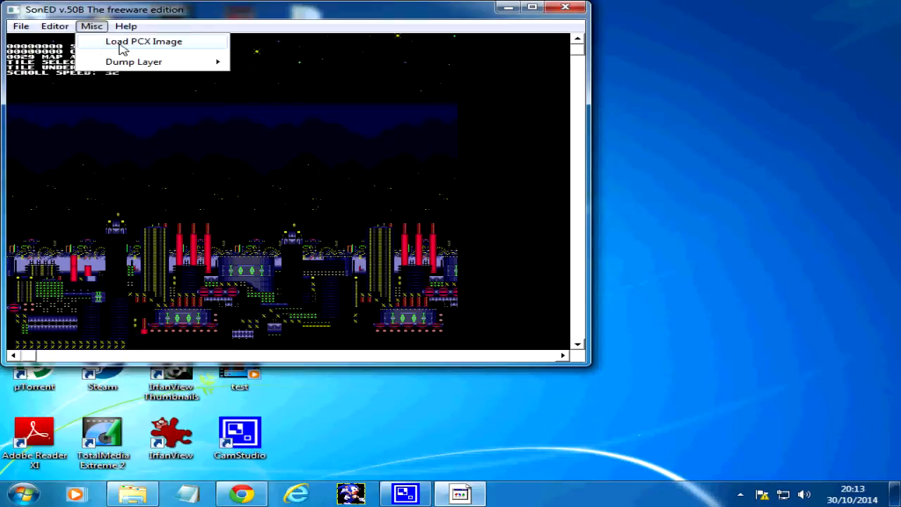
mouse_move(136, 66)
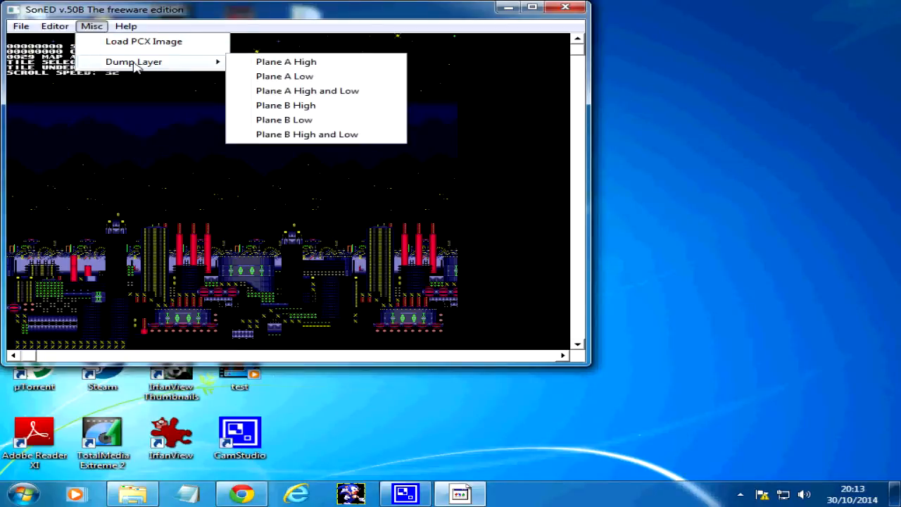
click(333, 140)
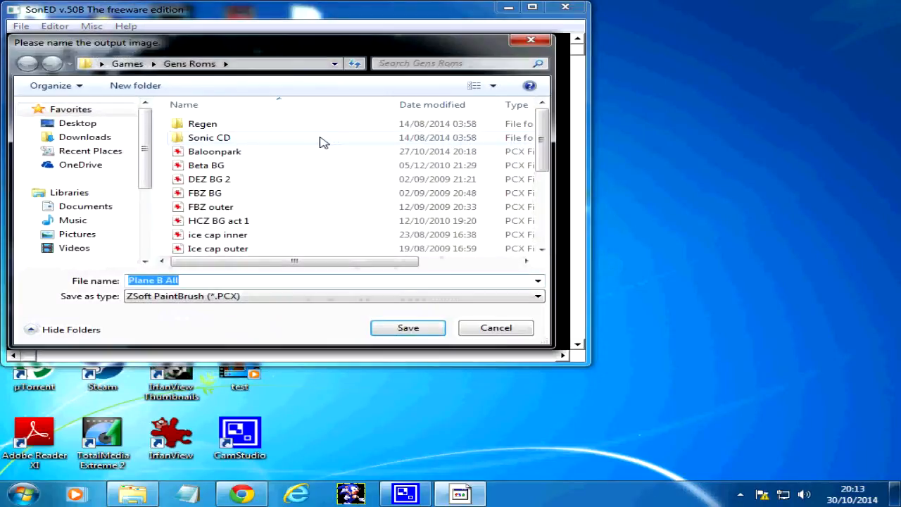
click(77, 123)
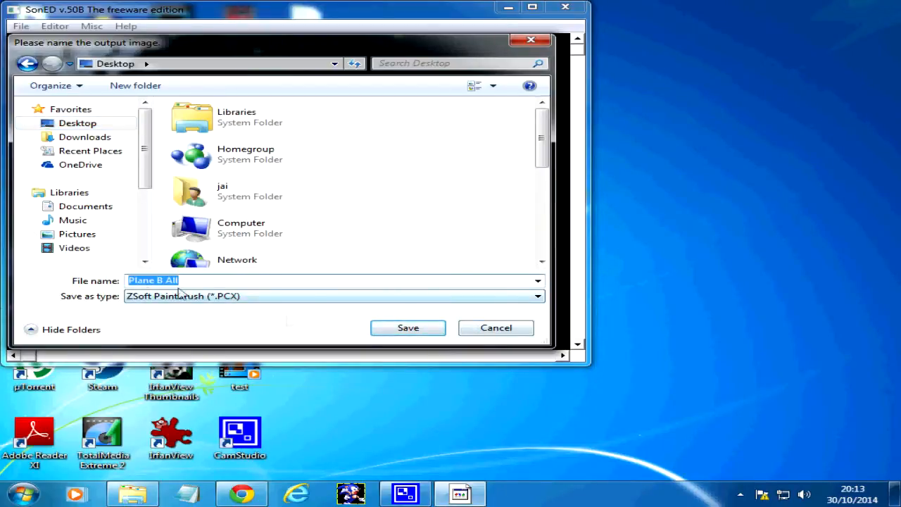
click(483, 331)
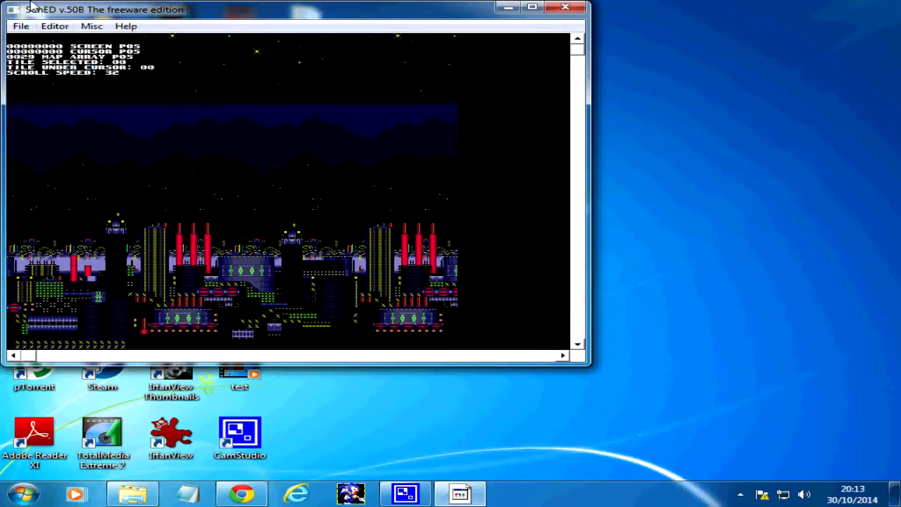
Reposition the SonED window and switch from the Plane B level view to the Tile Editor
drag(255, 17, 261, 41)
click(61, 49)
click(76, 65)
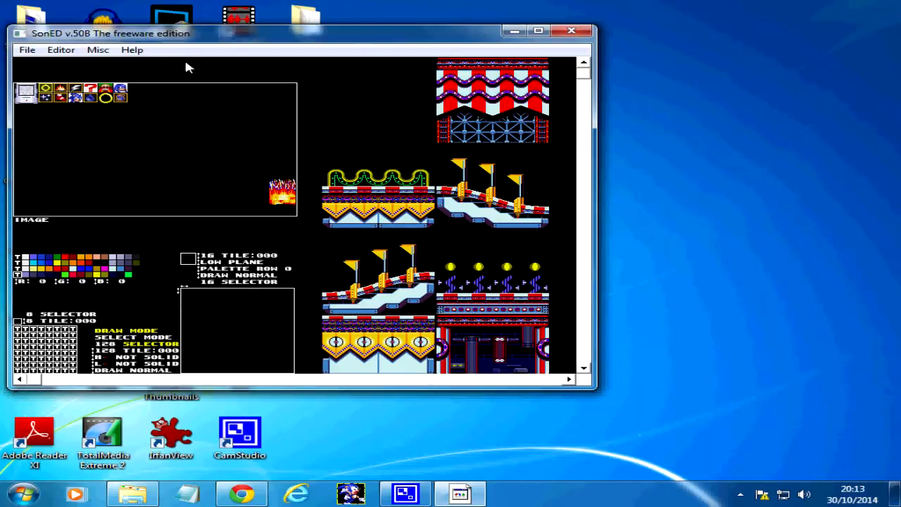
click(61, 49)
mouse_move(105, 94)
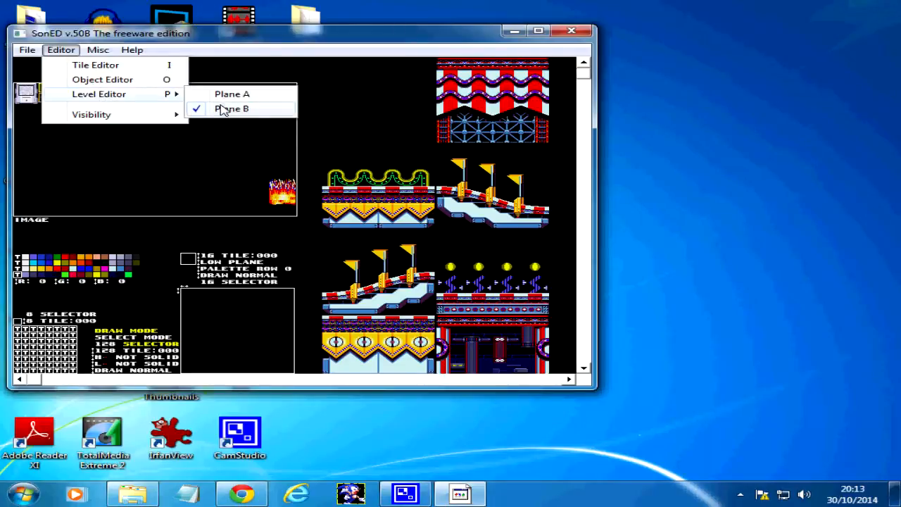
click(223, 110)
click(61, 49)
click(70, 66)
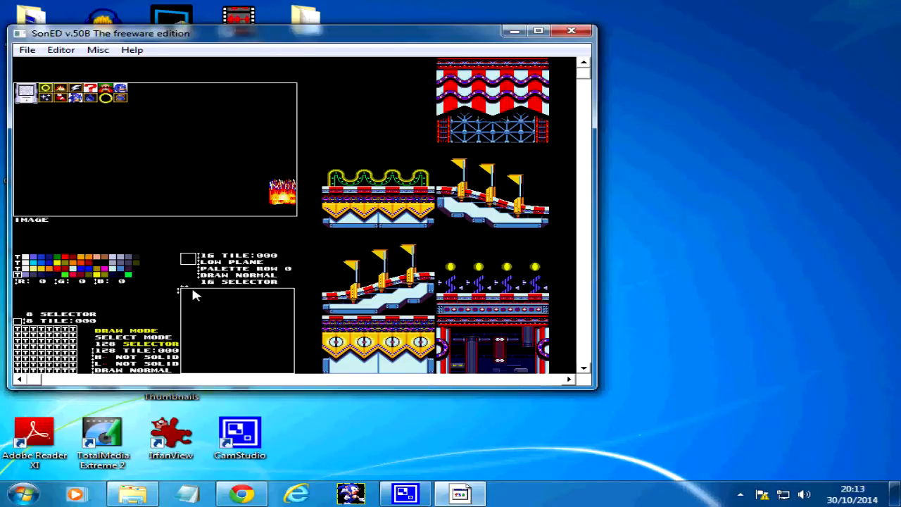
Launch SonED2 from the SonED folder and minimize the folder window
click(132, 494)
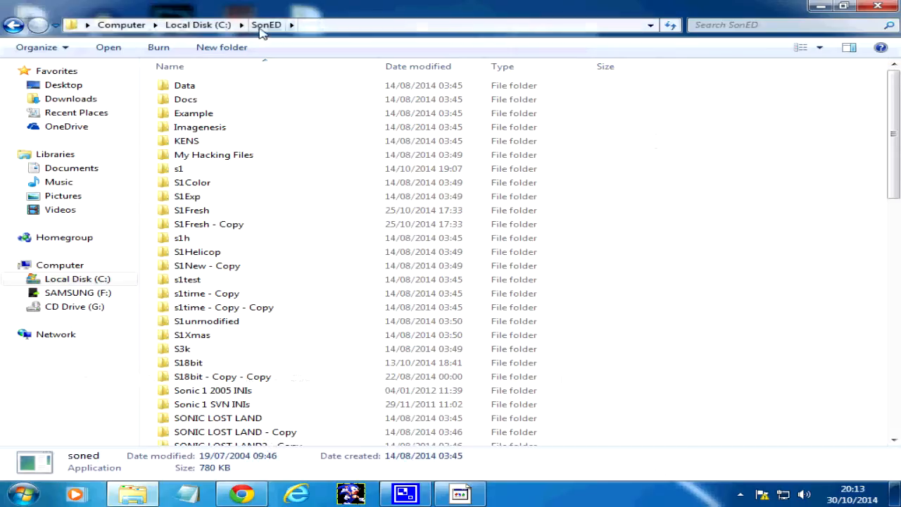
scroll(298, 256, down, 15)
double_click(218, 356)
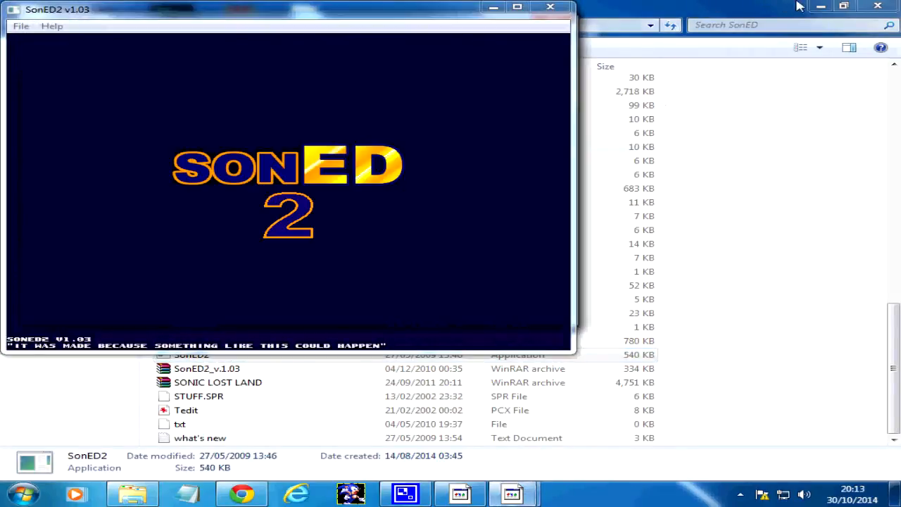
click(820, 6)
Open the syz1 project file from the S1Fresh project folder in SonED2
click(20, 26)
click(59, 94)
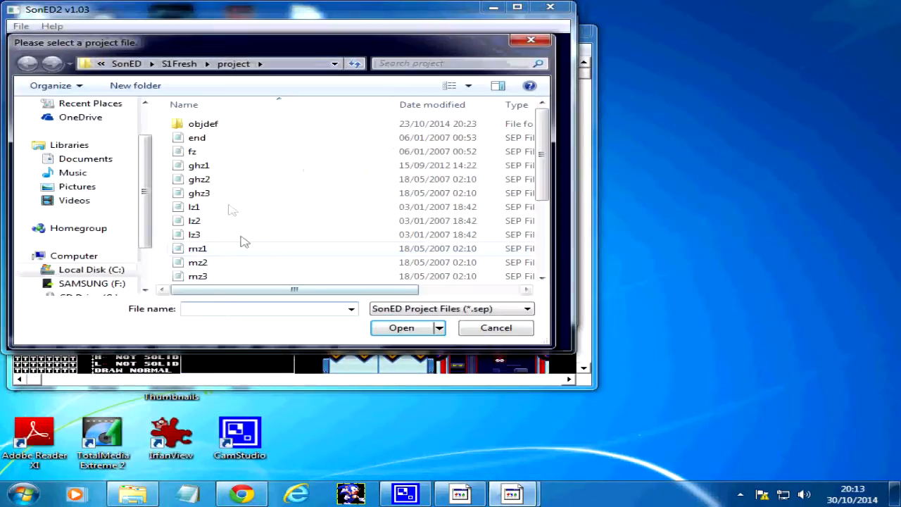
click(217, 250)
scroll(217, 251, down, 3)
double_click(217, 249)
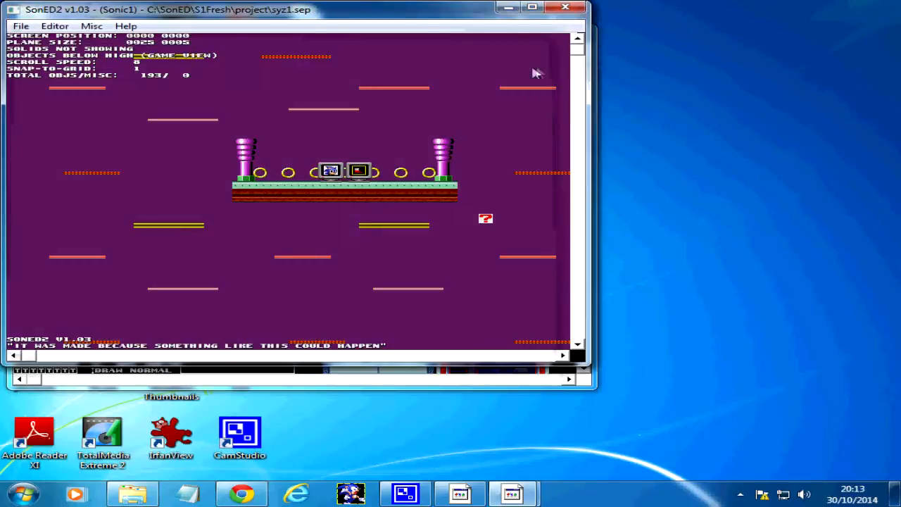
Show syz1 in SonED2's Tile Editor and place its window beside SonED v.50B for comparing palettes
click(55, 26)
click(74, 38)
drag(128, 11, 440, 49)
click(491, 22)
click(217, 54)
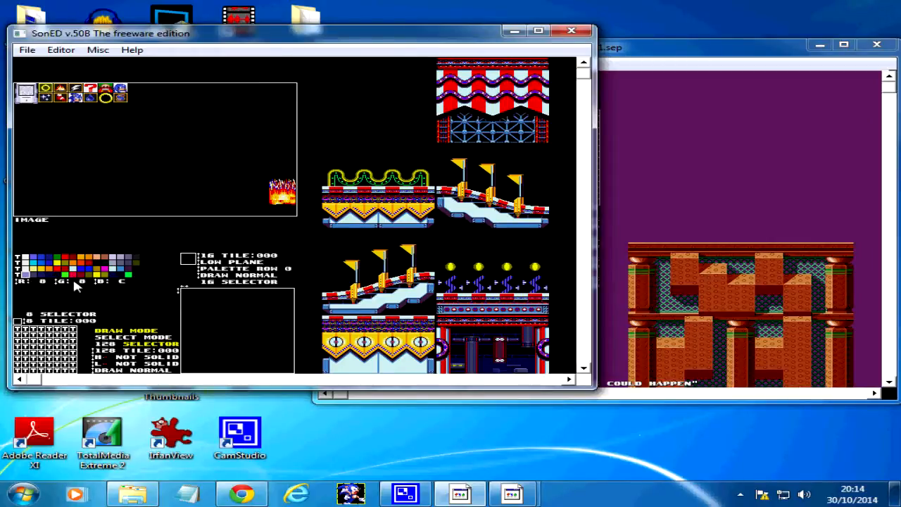
Set the red value of the syz1 background colour to 8 in SonED2's palette
click(612, 107)
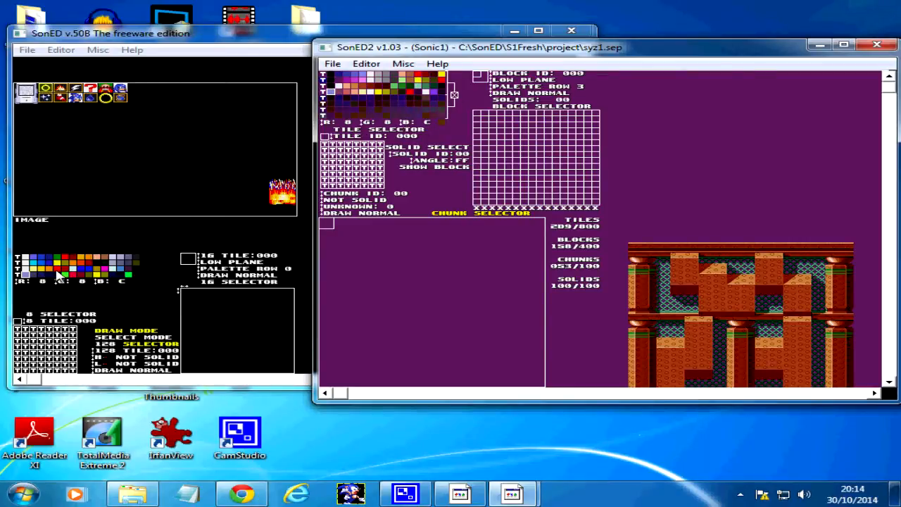
click(199, 136)
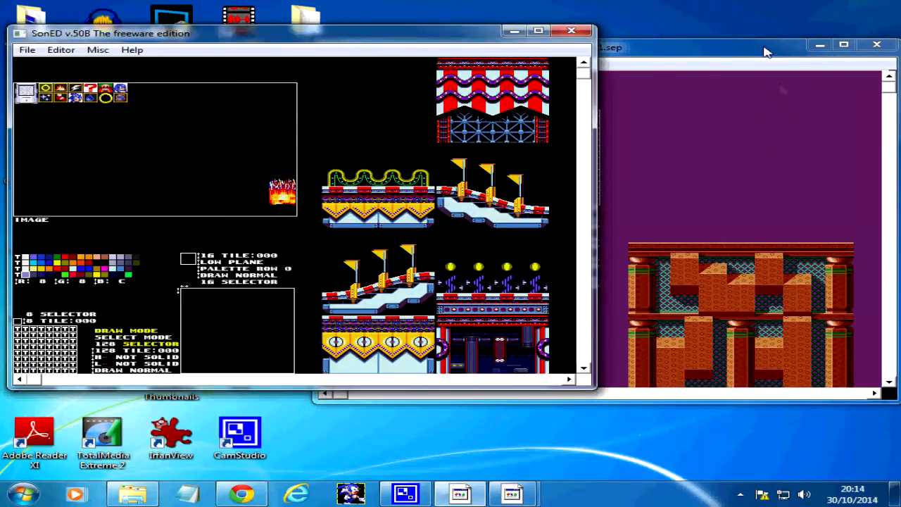
click(780, 90)
click(325, 92)
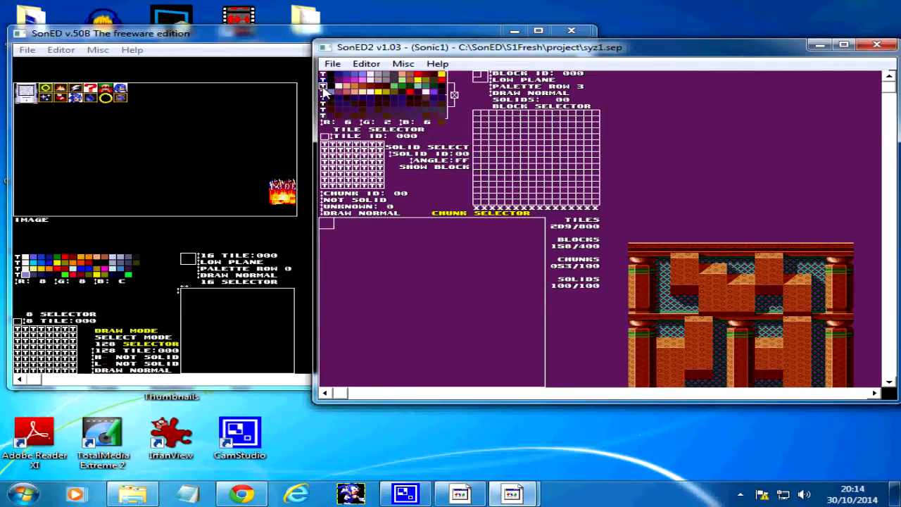
drag(321, 126, 322, 123)
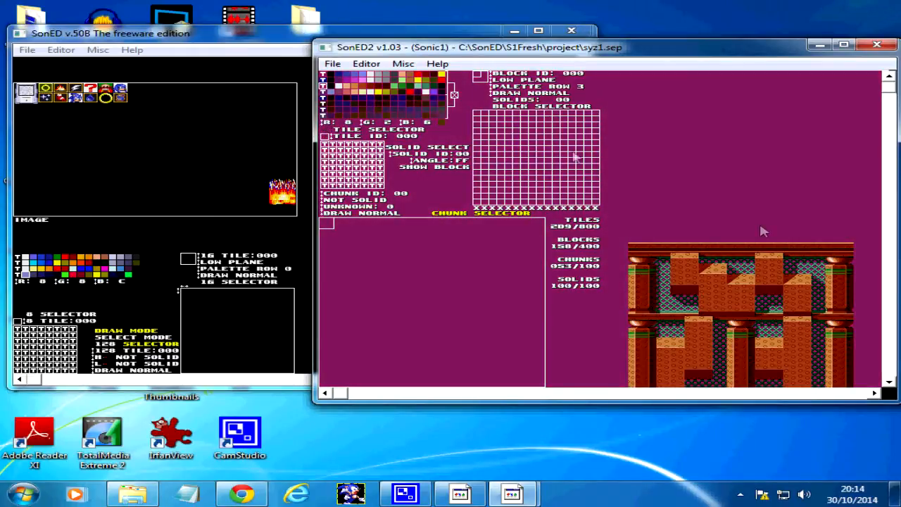
Compare the two tile editors once more, and close both SonED2 and SonED v.50B
click(410, 296)
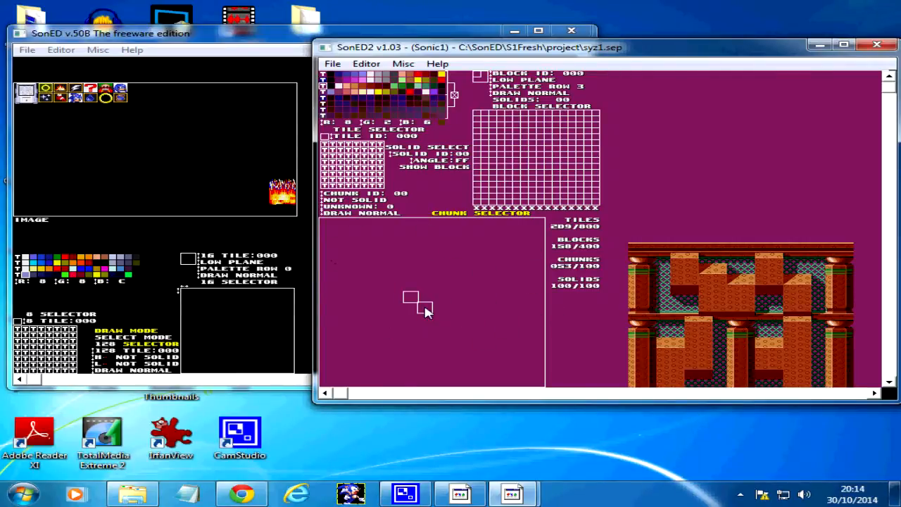
click(197, 40)
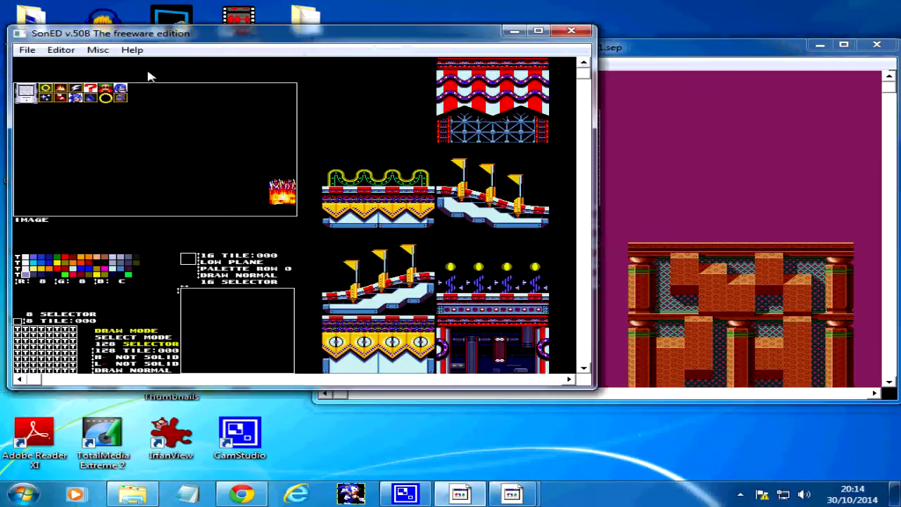
click(818, 87)
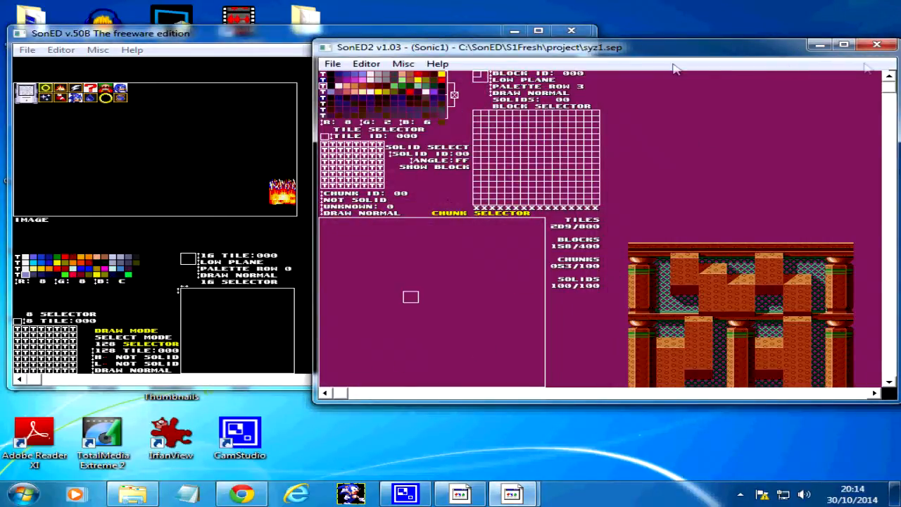
click(876, 45)
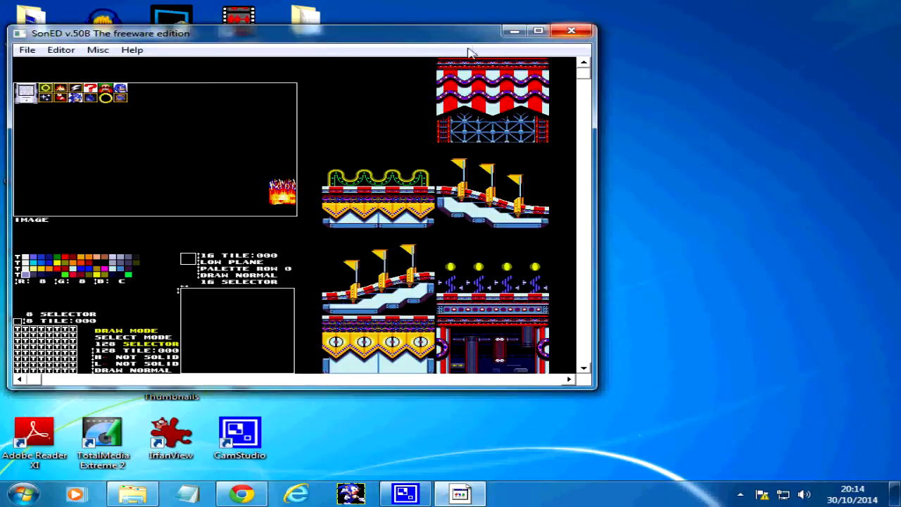
click(570, 31)
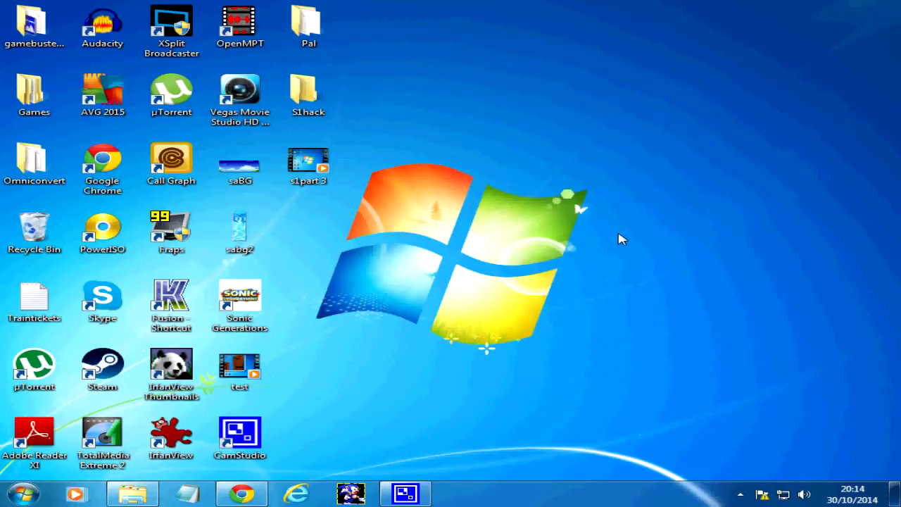
Open the Plane B All PCX image from the Pal folder in IrfanView
double_click(309, 28)
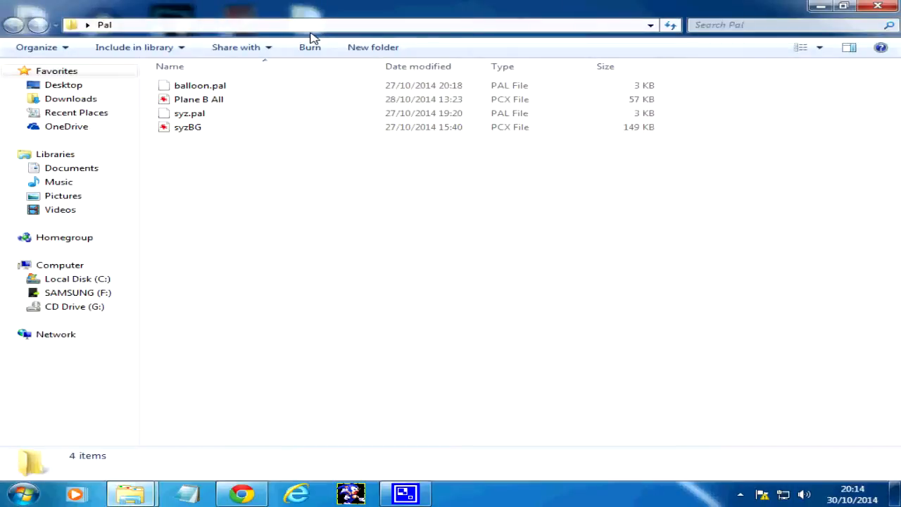
click(218, 102)
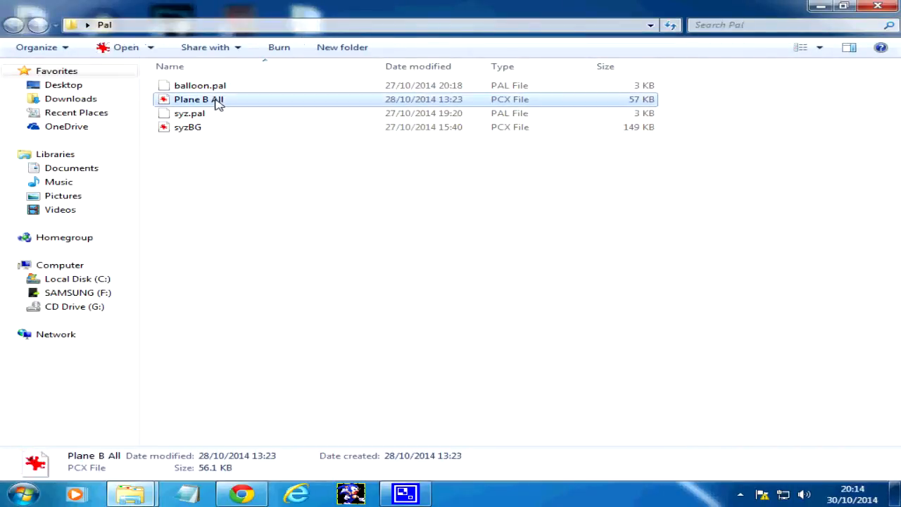
double_click(218, 102)
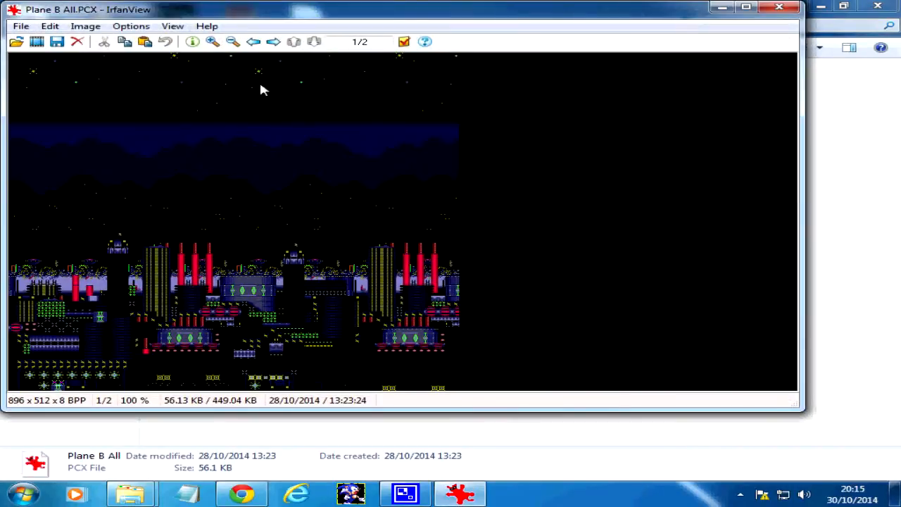
Close the Plane B All image and reopen it from the Pal folder
click(778, 7)
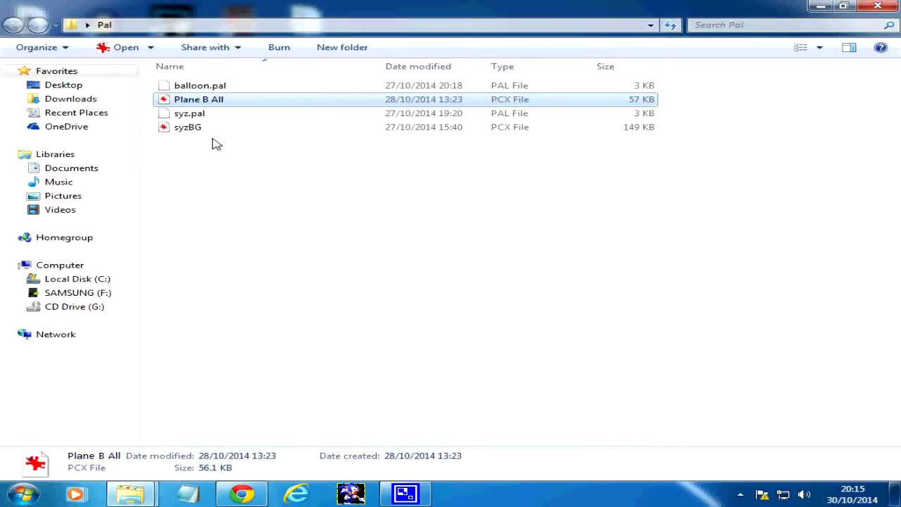
right_click(284, 100)
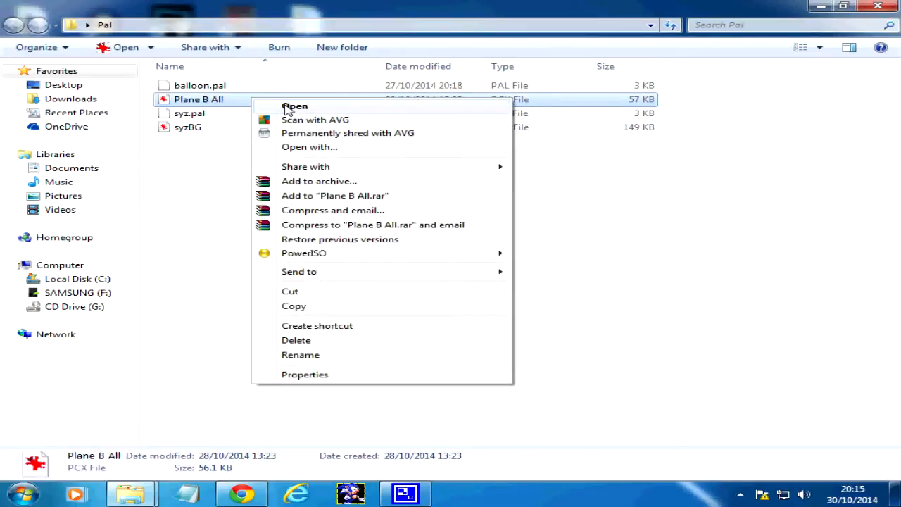
click(291, 106)
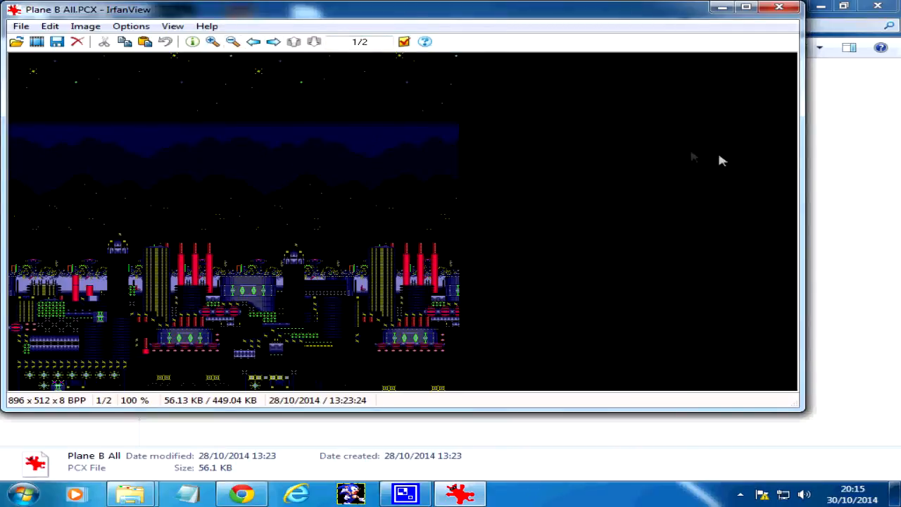
click(95, 28)
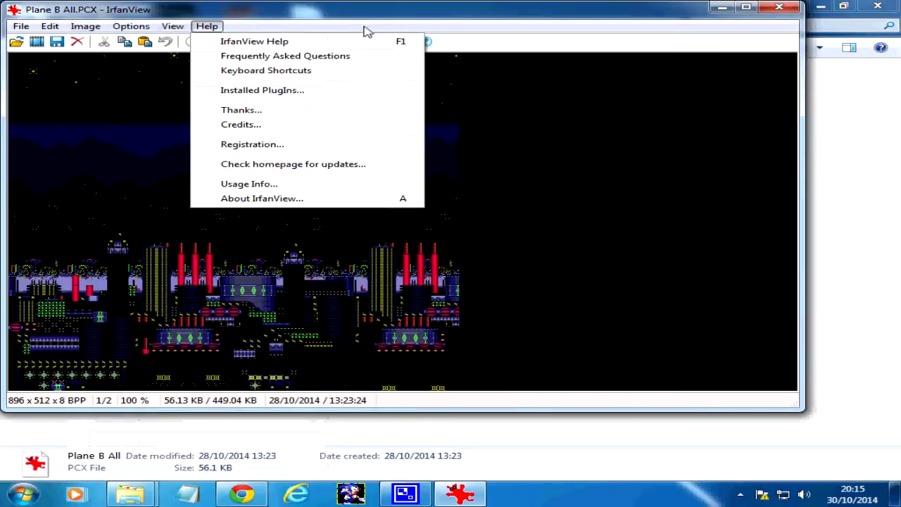
click(367, 26)
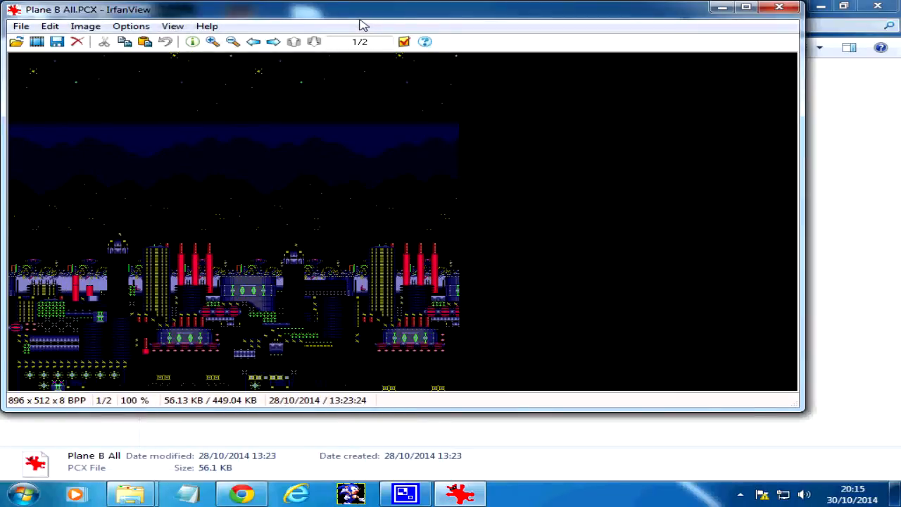
click(86, 26)
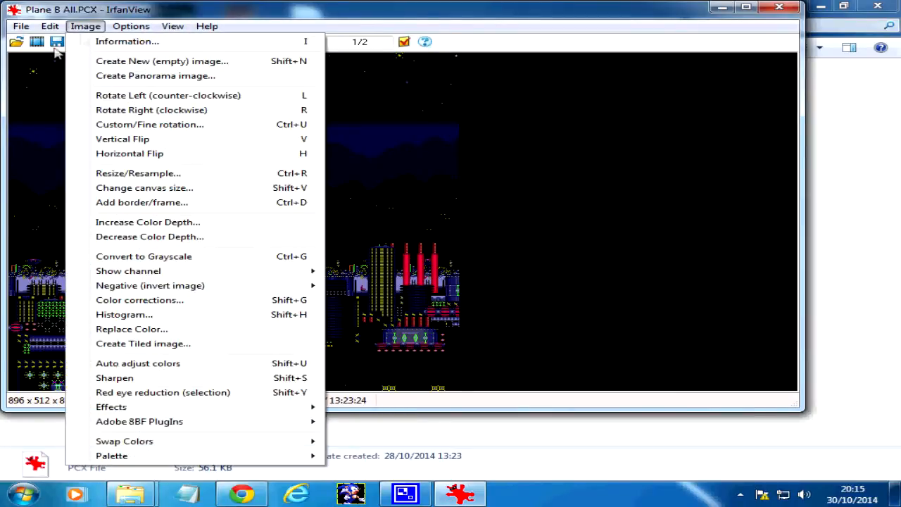
click(99, 26)
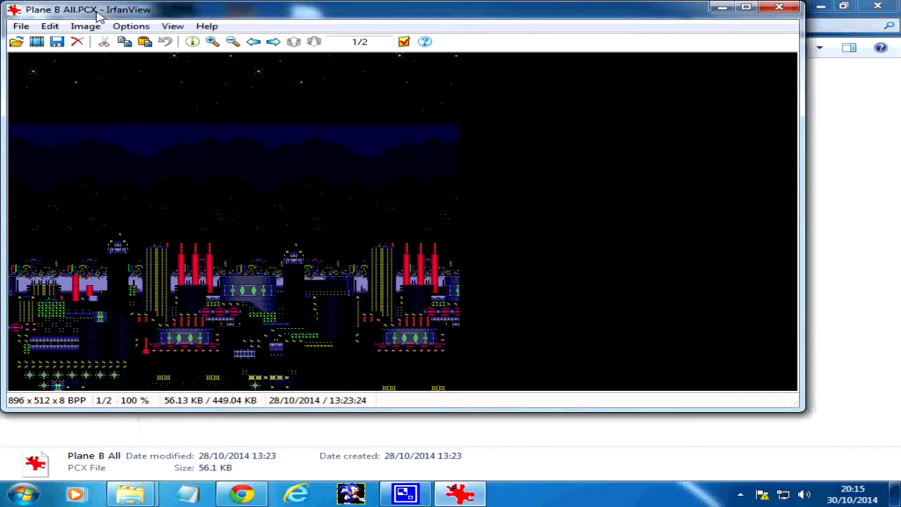
click(24, 493)
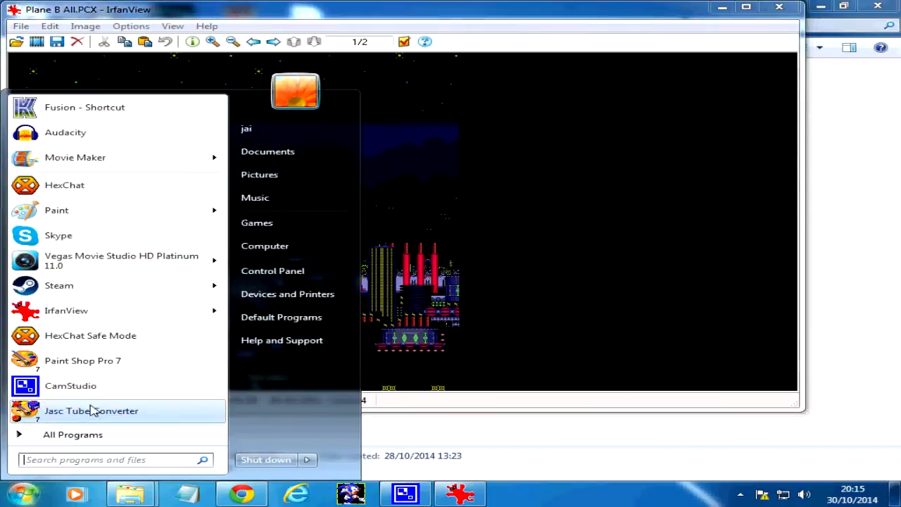
click(380, 17)
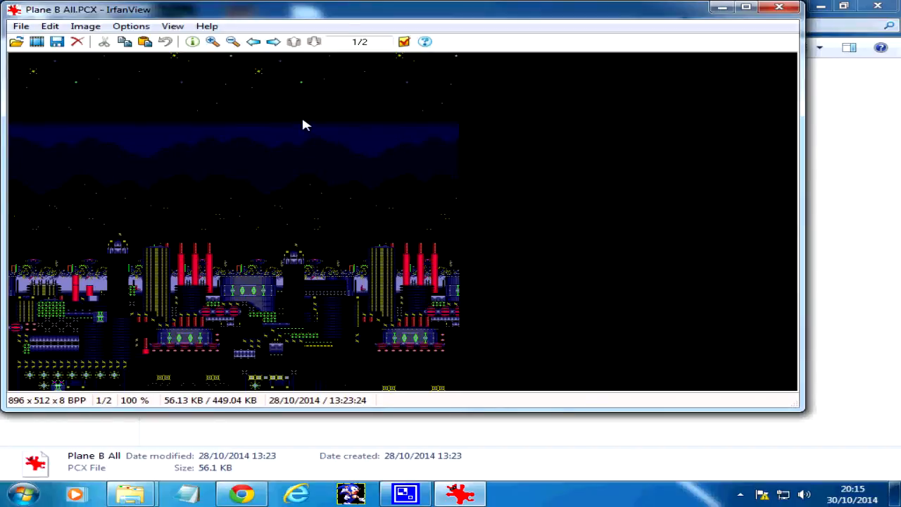
Examine the Decrease Color Depth options for the Plane B All image and leave them unapplied
click(85, 26)
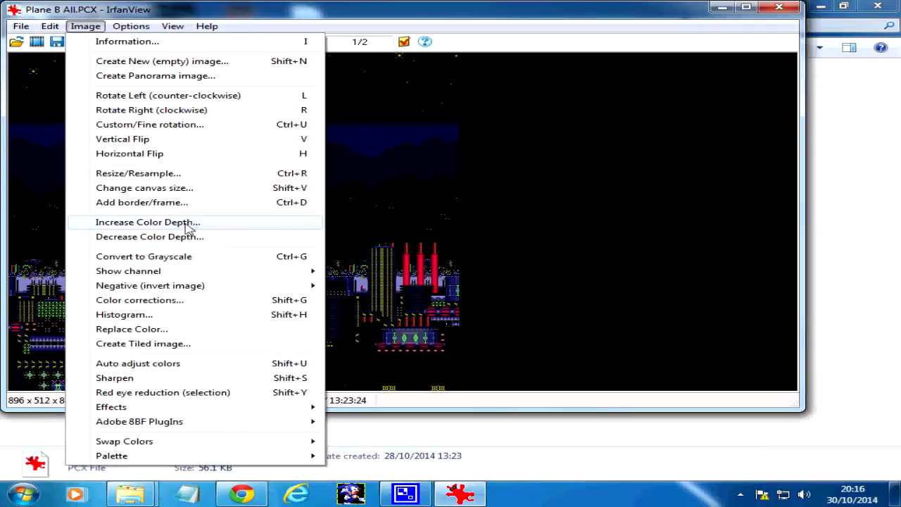
click(186, 237)
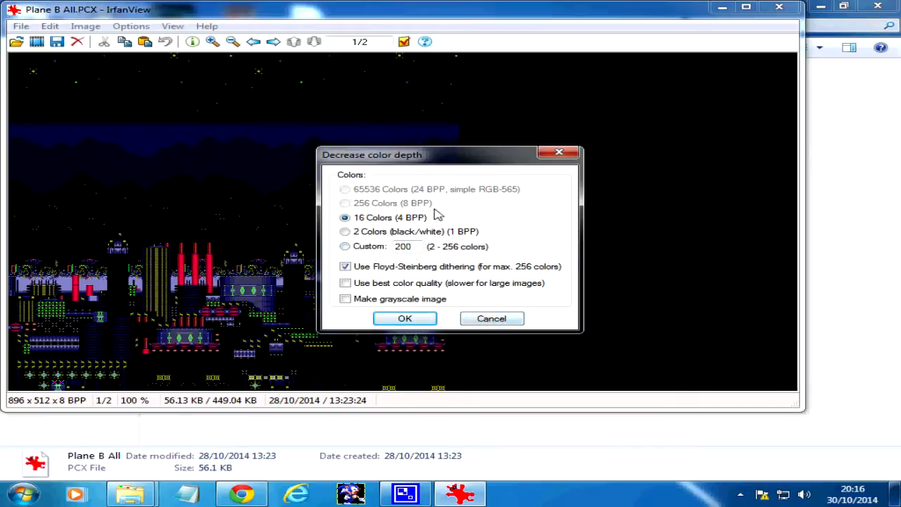
key(Escape)
Examine the palette entries of the Plane B All image and close the palette
click(86, 26)
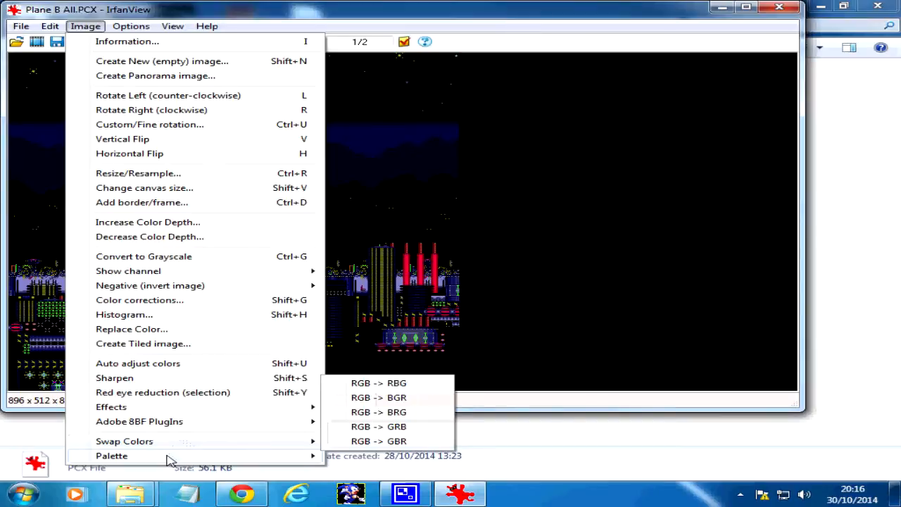
mouse_move(169, 457)
click(377, 455)
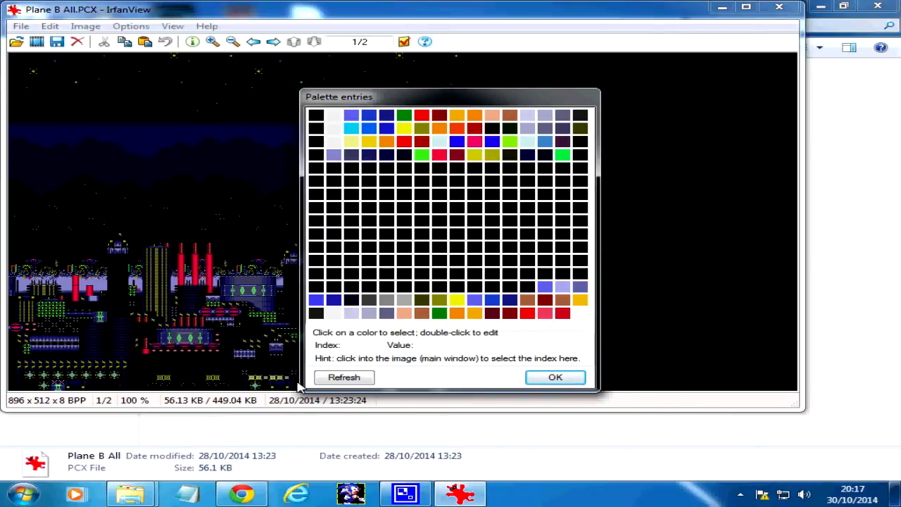
click(569, 379)
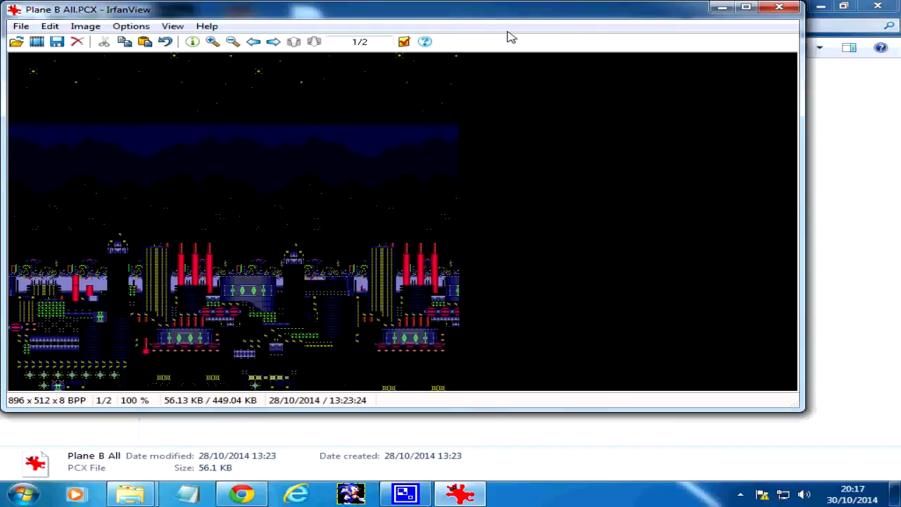
Check the Resize/Resample options for the image and cancel without changing its size
click(85, 26)
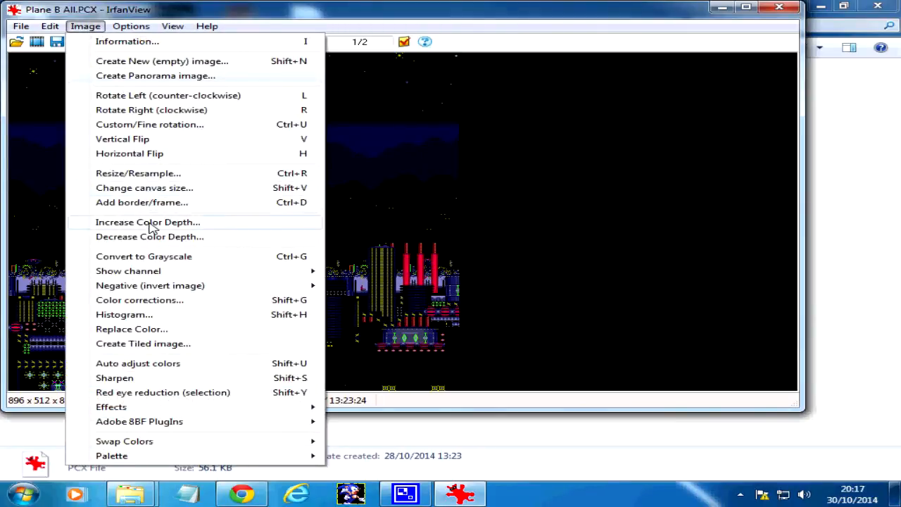
click(141, 173)
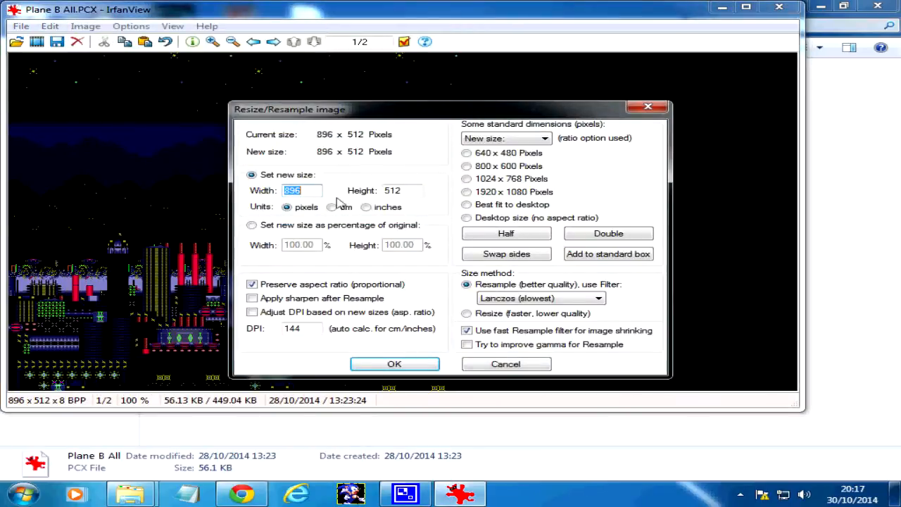
click(524, 364)
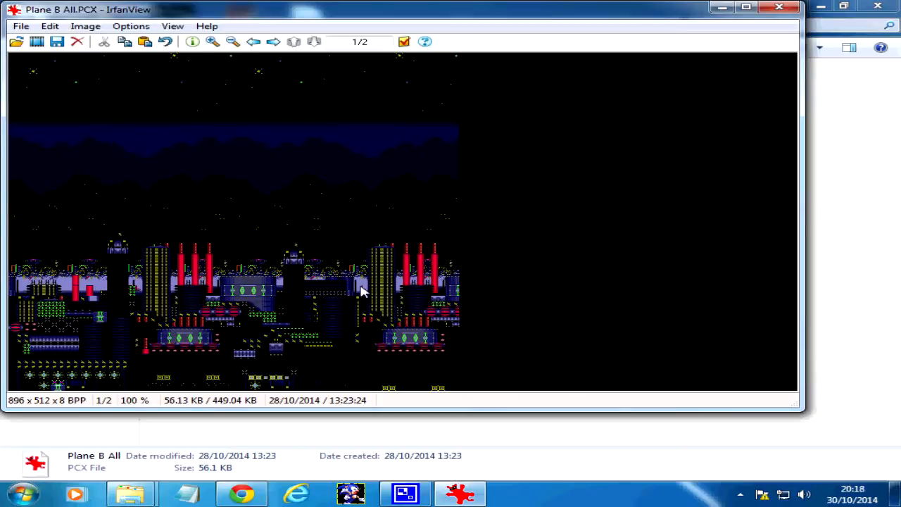
Narrow the IrfanView window around the city artwork to hide the empty black area beside it
drag(804, 168, 487, 186)
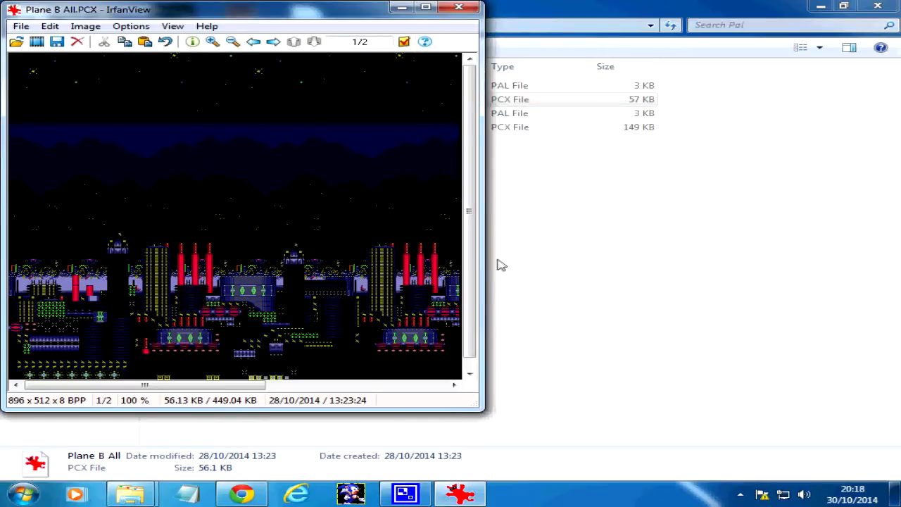
drag(484, 277, 798, 301)
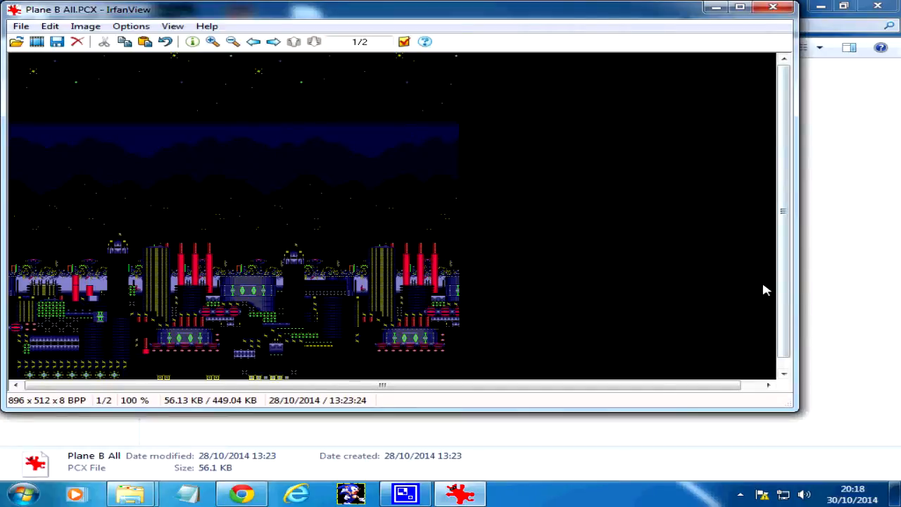
drag(798, 287, 510, 281)
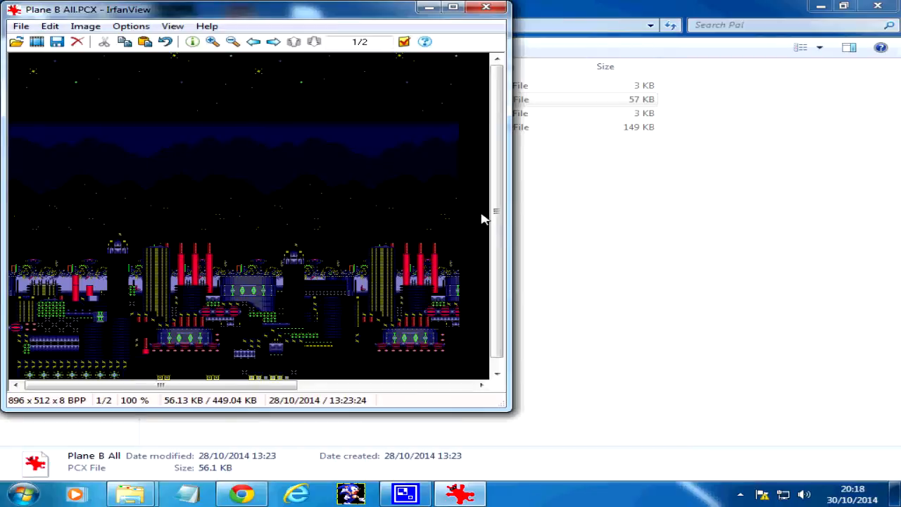
drag(511, 225, 531, 205)
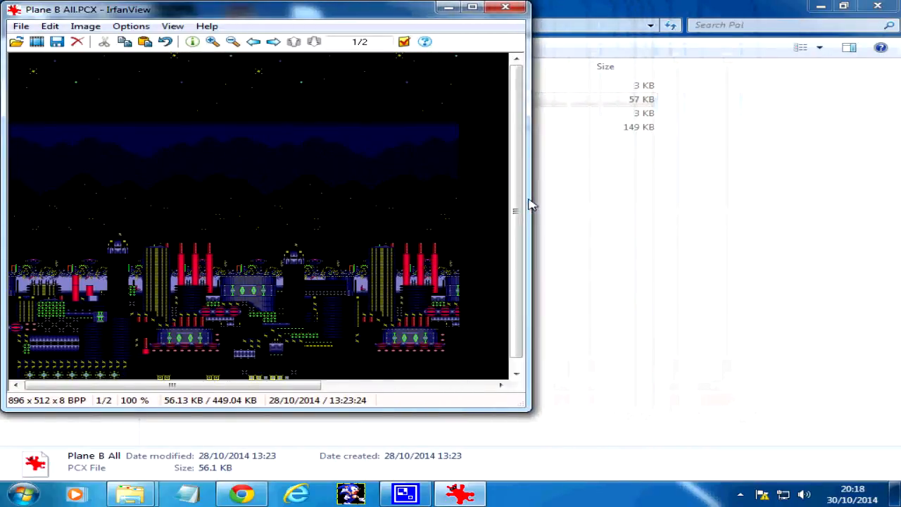
Close the image and the Pal folder, and open the pallet folder inside SonED's S1Fresh folder
click(506, 9)
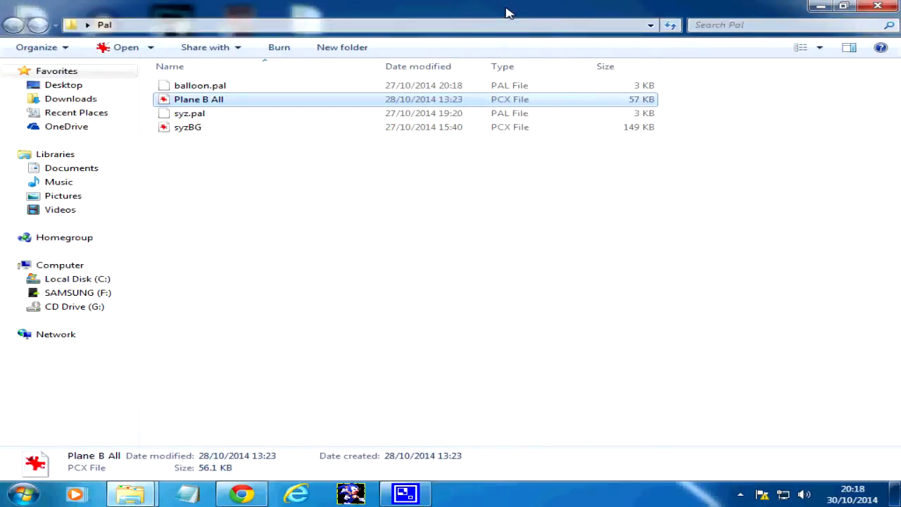
click(878, 6)
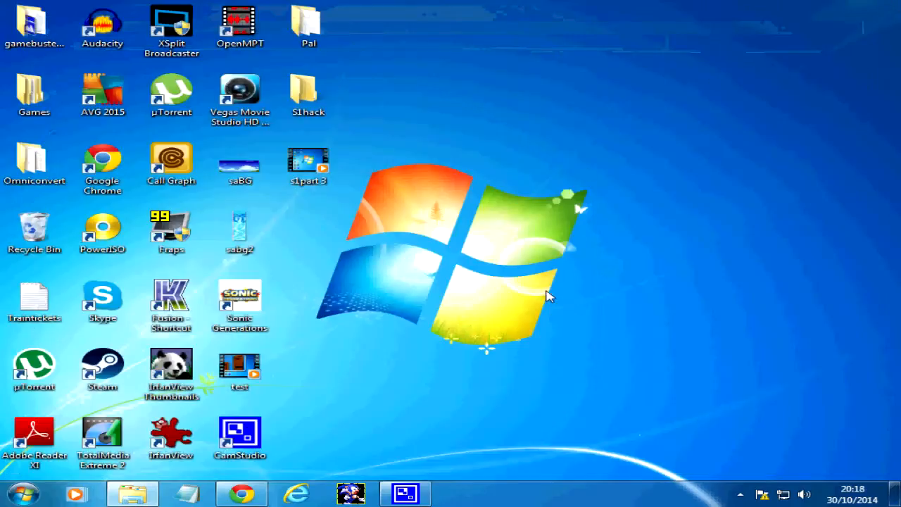
click(133, 493)
scroll(306, 202, up, 15)
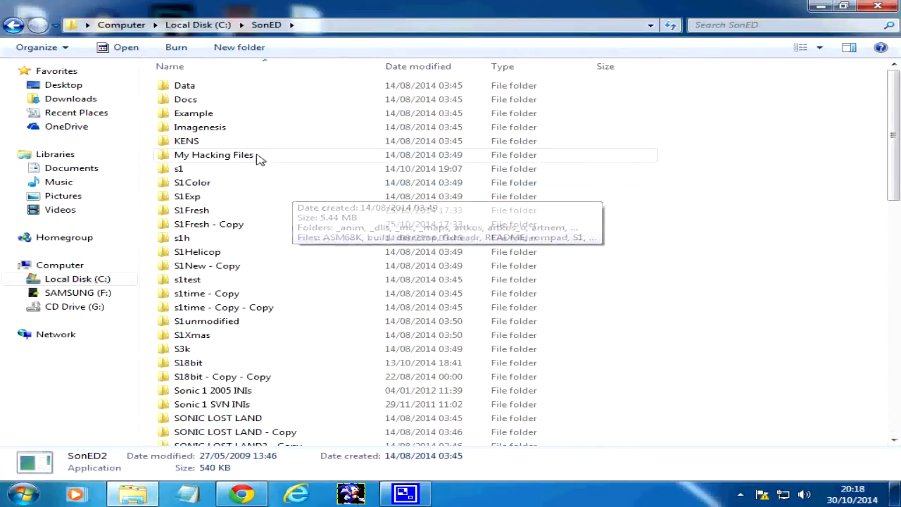
scroll(253, 225, down, 1)
double_click(201, 176)
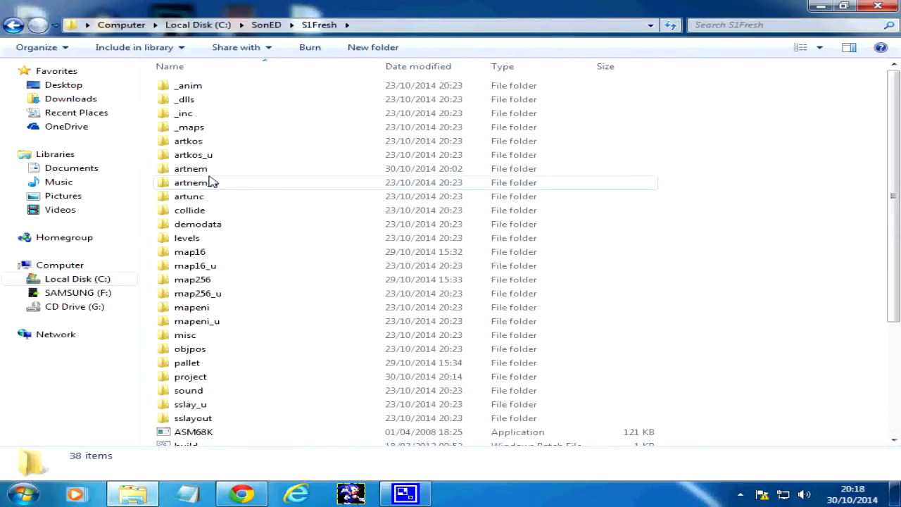
scroll(230, 231, down, 1)
double_click(200, 328)
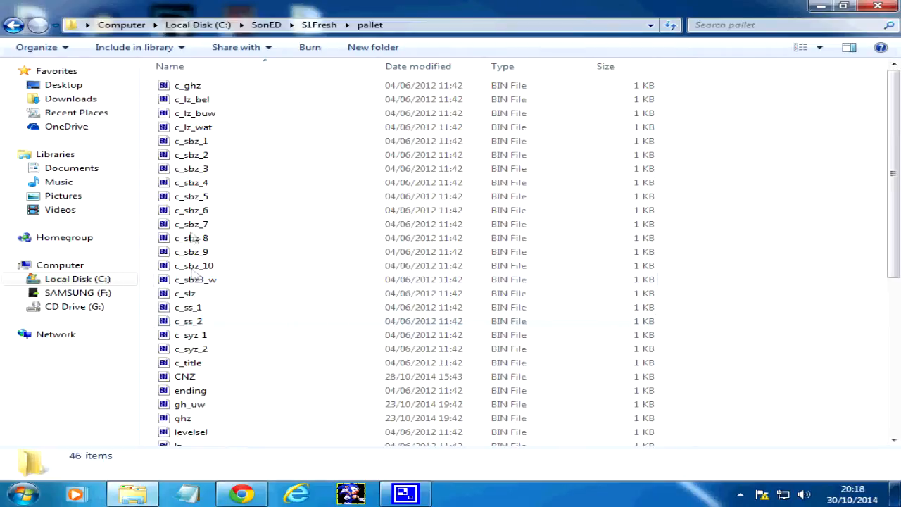
Locate the CNZ and syz palette files and rename syz as "syz old"
scroll(201, 144, down, 3)
scroll(199, 144, down, 1)
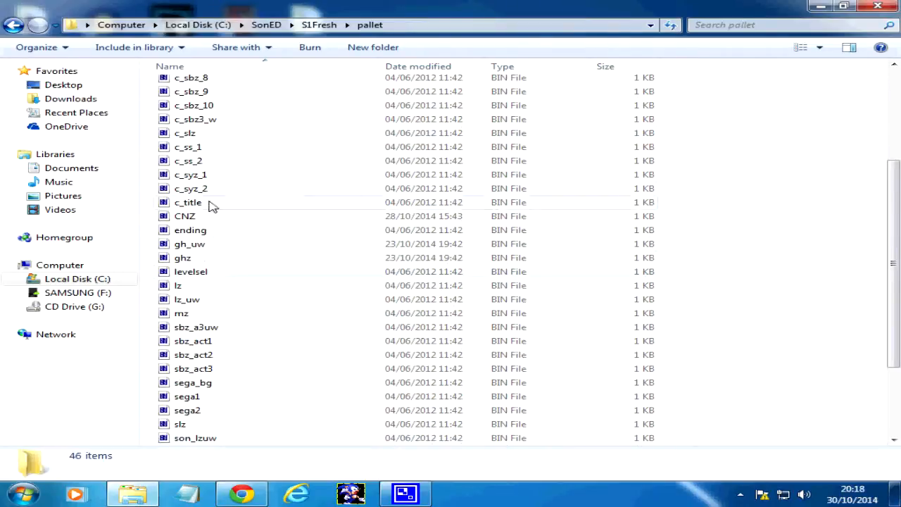
click(183, 216)
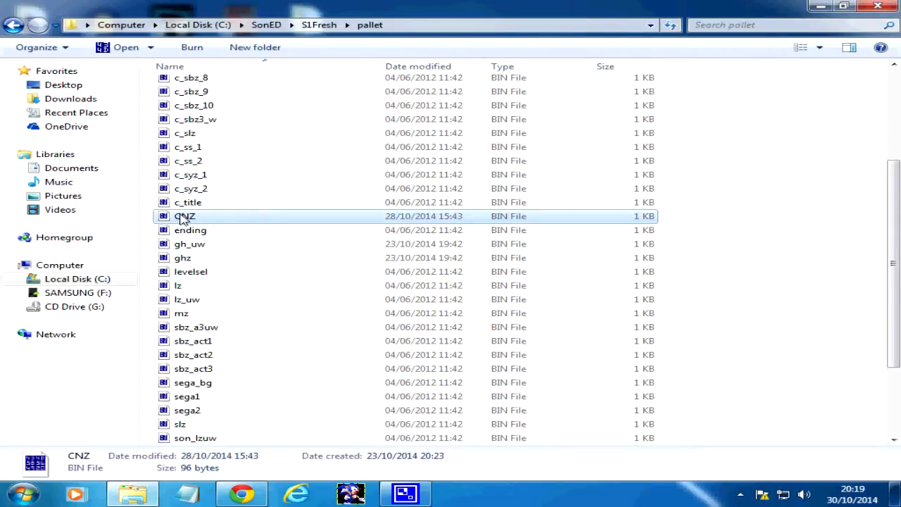
scroll(302, 333, down, 3)
right_click(211, 425)
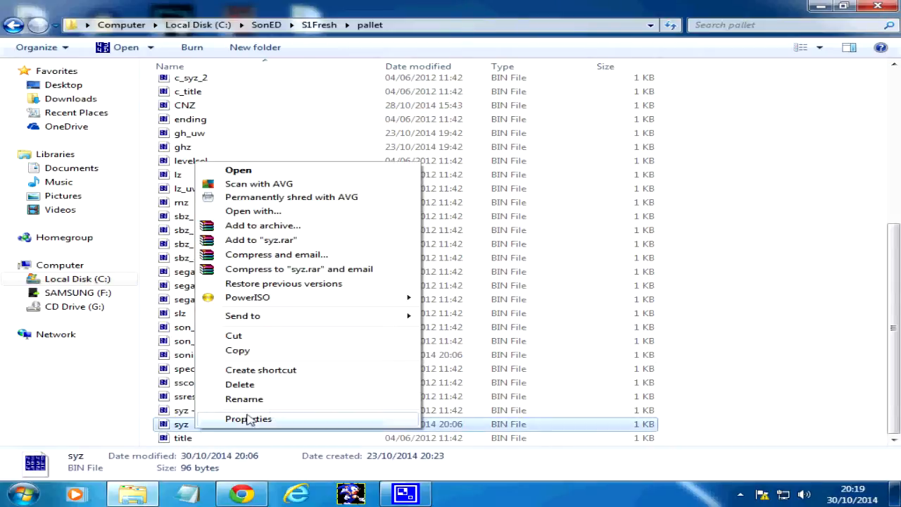
click(278, 400)
key(Right)
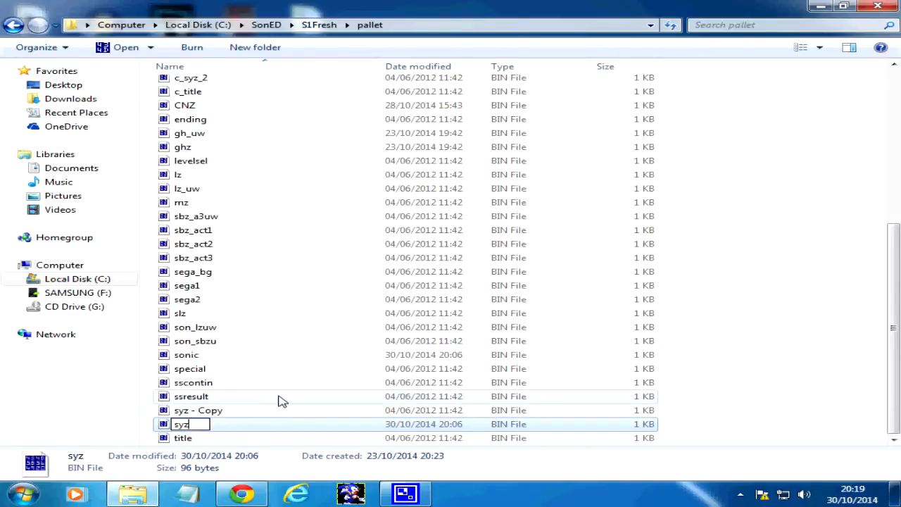
text(old)
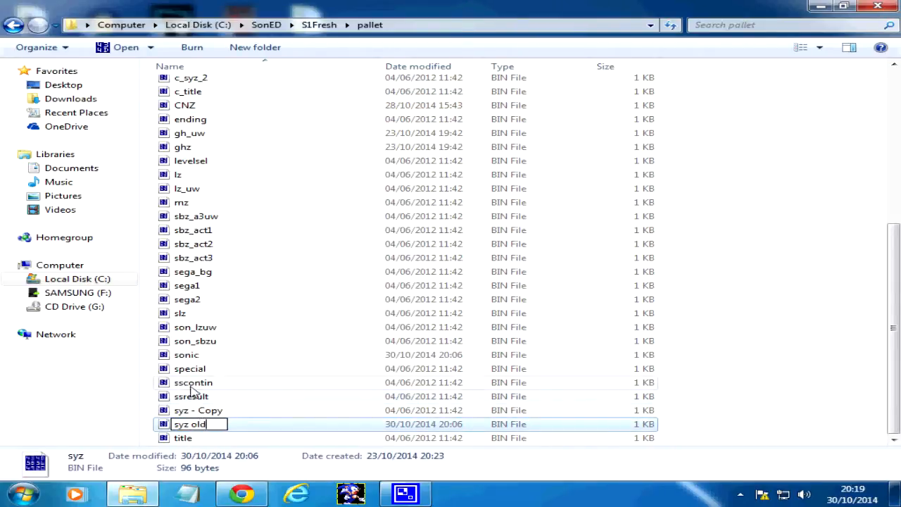
key(Return)
Rename the CNZ palette file as syz
scroll(194, 211, up, 1)
right_click(233, 137)
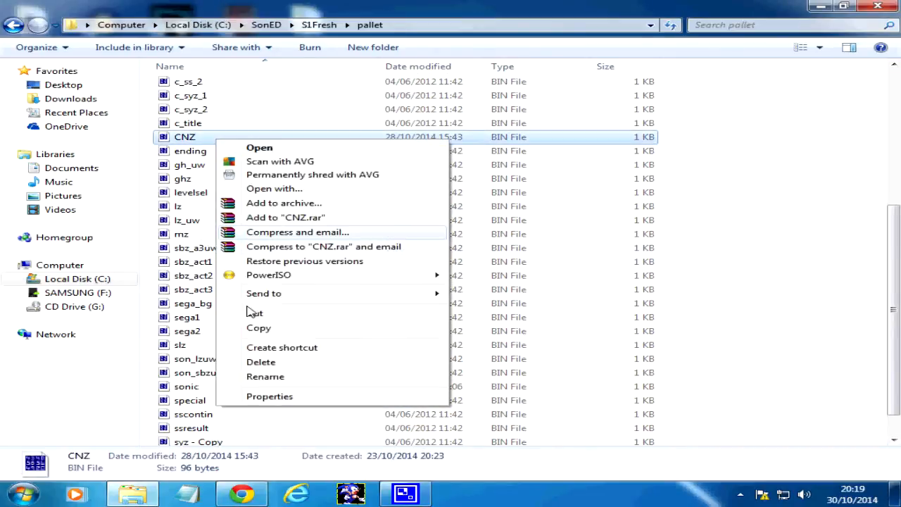
click(281, 376)
text(syz)
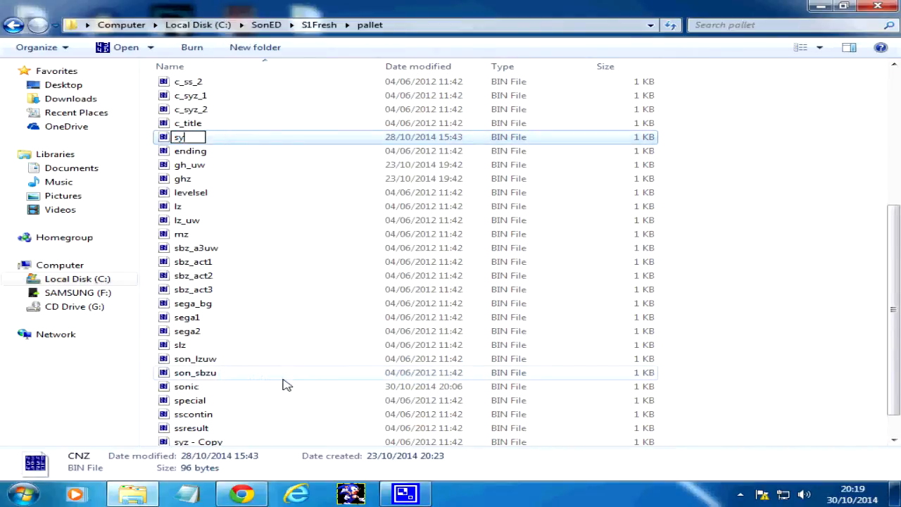
click(521, 279)
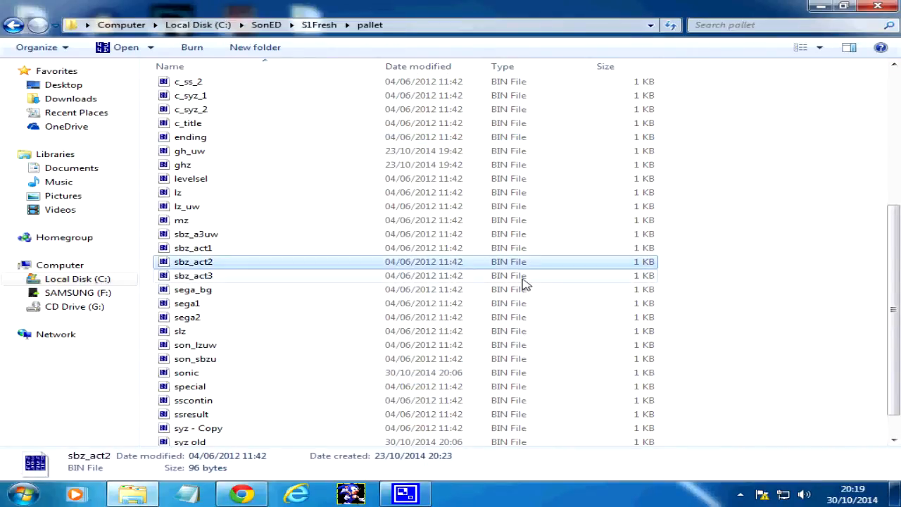
Return to the SonED folder and launch SonED2
click(319, 24)
scroll(316, 321, down, 4)
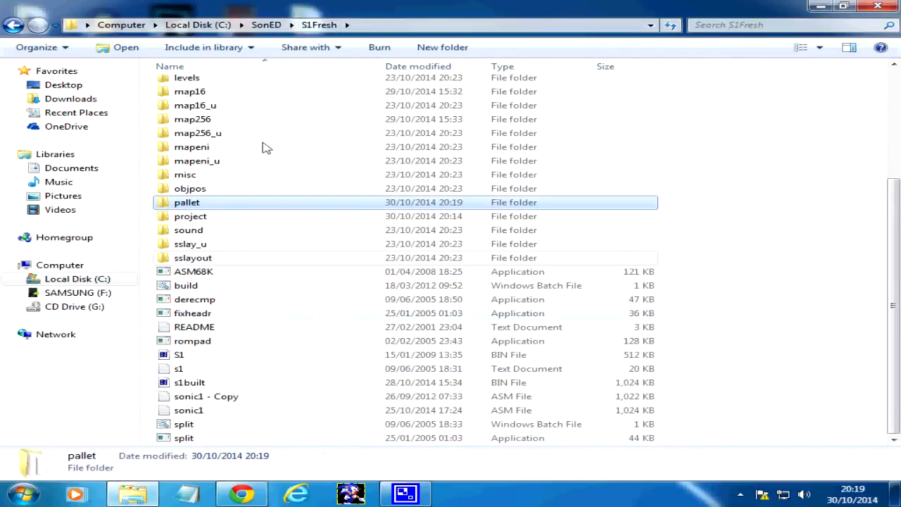
click(266, 25)
scroll(281, 282, down, 15)
double_click(192, 354)
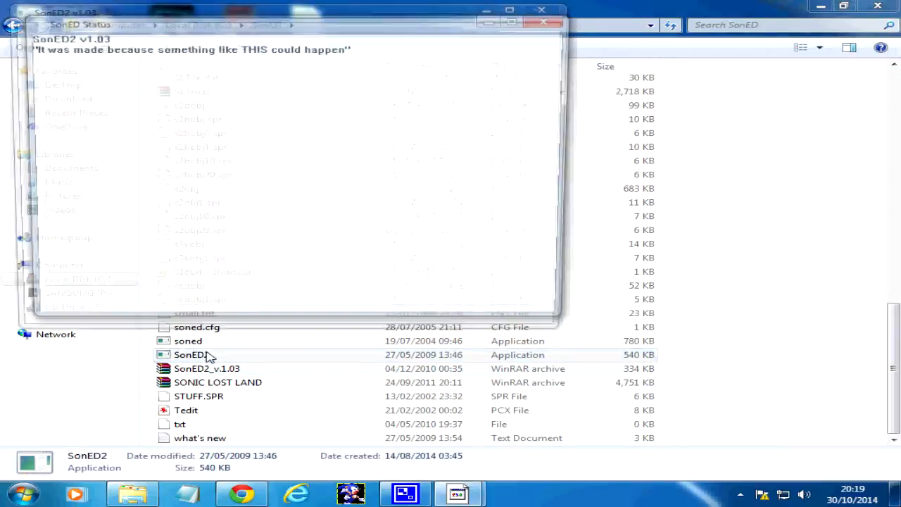
Open the syz1 project from the S1Fresh project folder
click(22, 26)
click(68, 41)
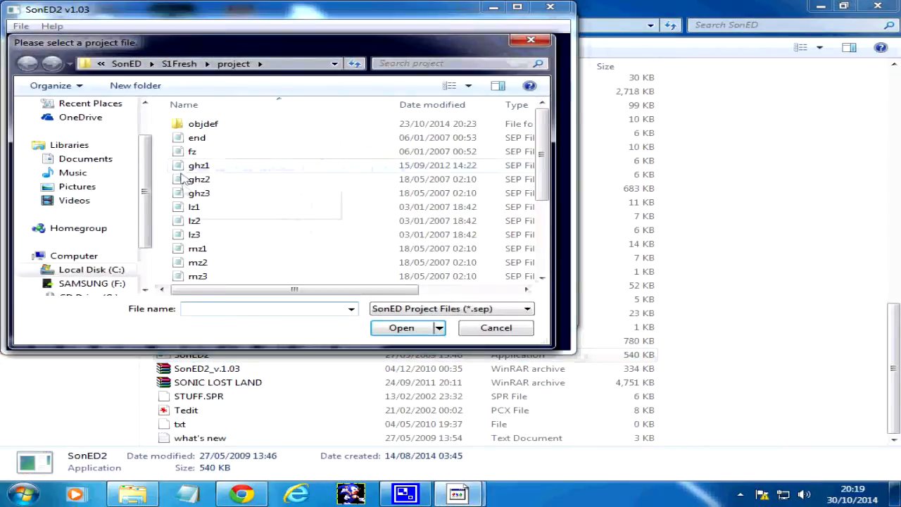
click(209, 223)
scroll(215, 232, down, 3)
double_click(218, 250)
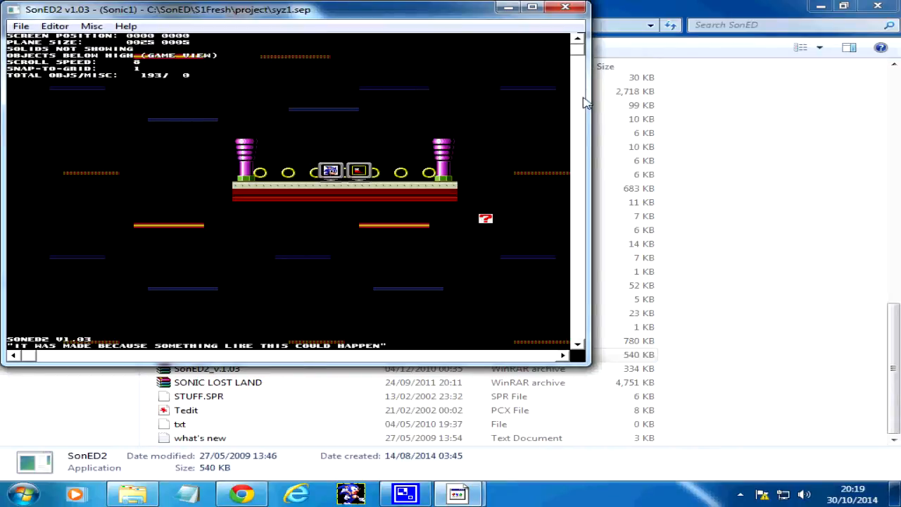
Examine the lower part of the syz1 level and its Plane B layout, and switch to the Tile Editor
drag(577, 48, 577, 267)
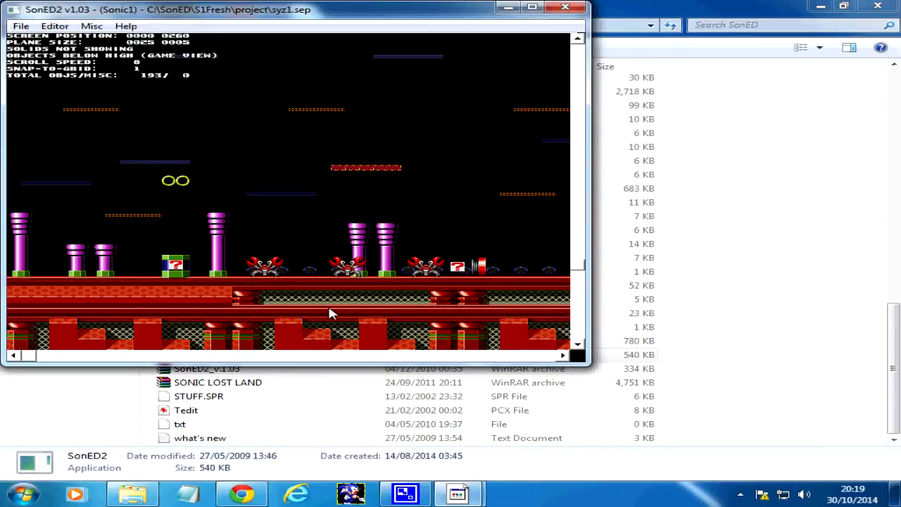
click(54, 26)
click(127, 84)
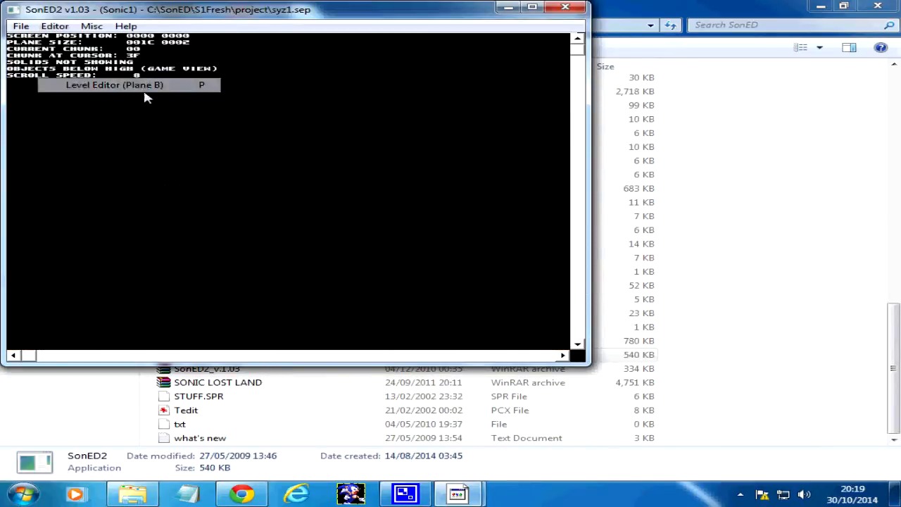
click(62, 27)
click(77, 44)
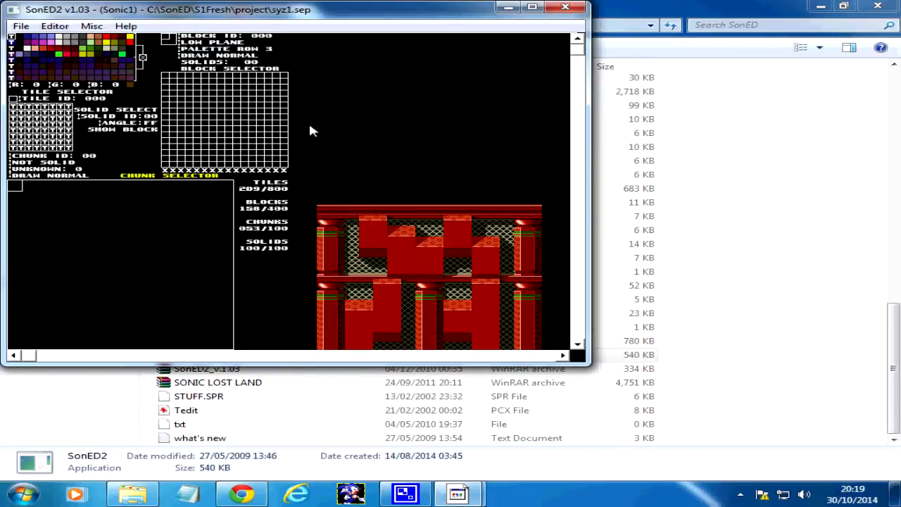
Preview chunk 01 in the Plane A level editor, and reselect the blank chunk 00 in the Tile Editor
click(506, 264)
click(54, 26)
click(83, 70)
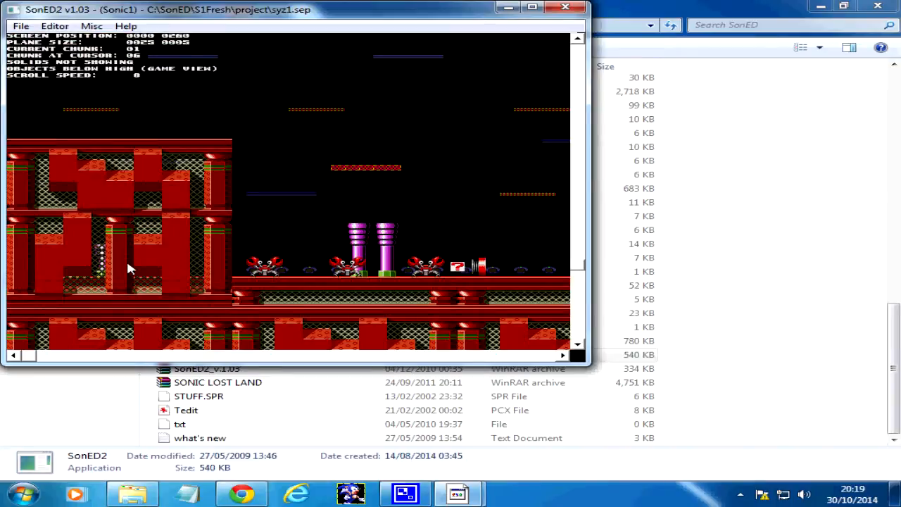
click(166, 113)
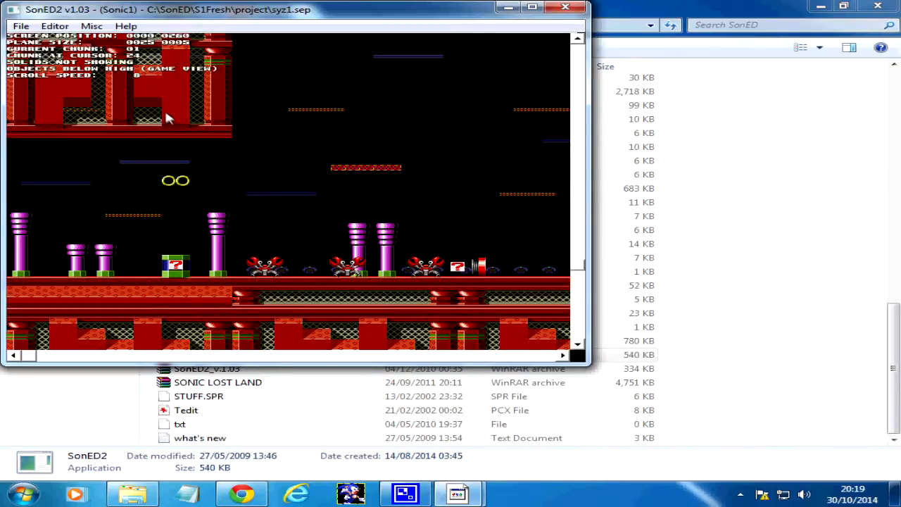
click(59, 26)
click(85, 42)
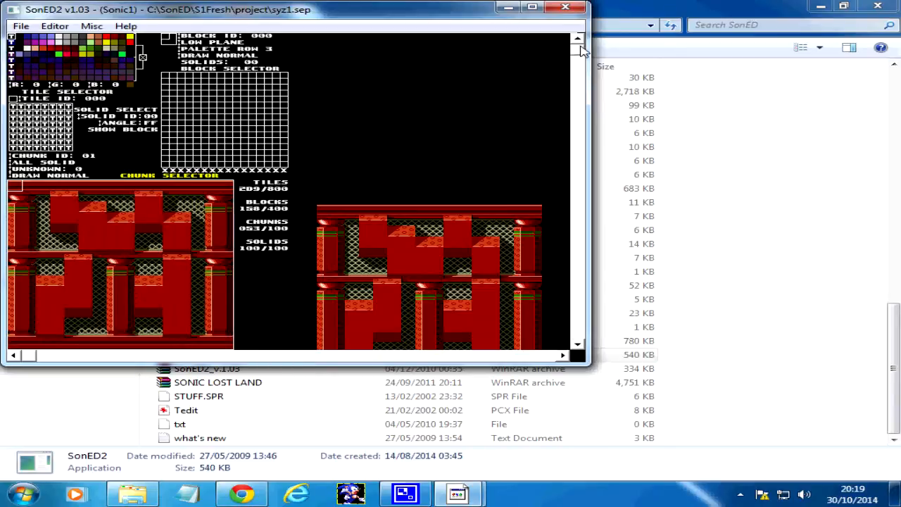
click(516, 83)
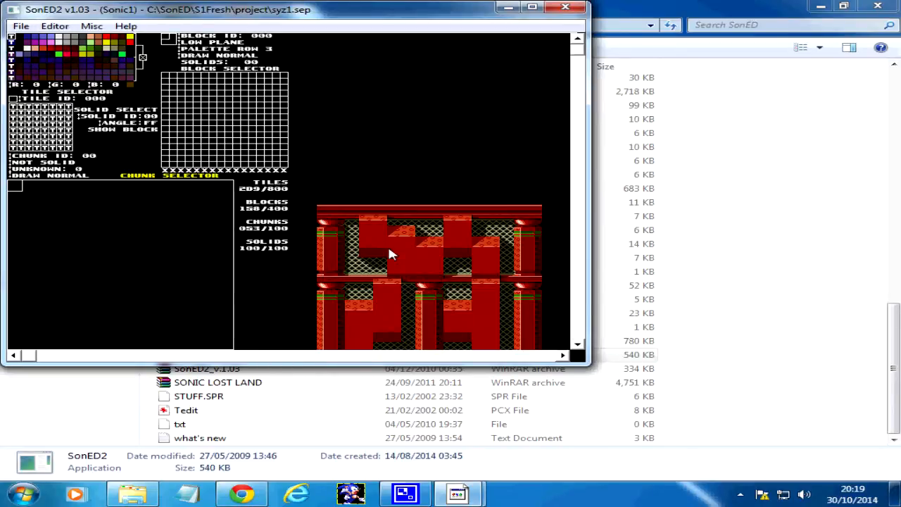
Import chunks (256x256/128x128) from the Plane B All PCX image in the desktop's Pal folder
click(54, 28)
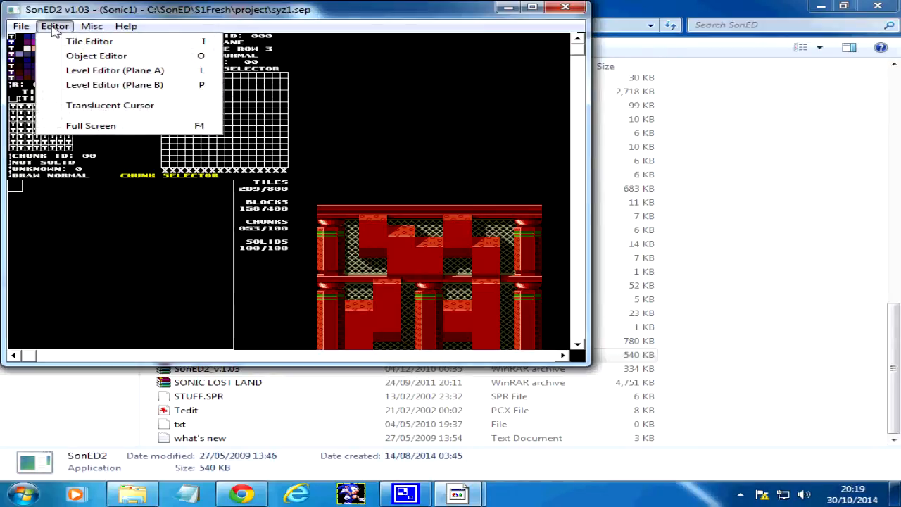
mouse_move(90, 28)
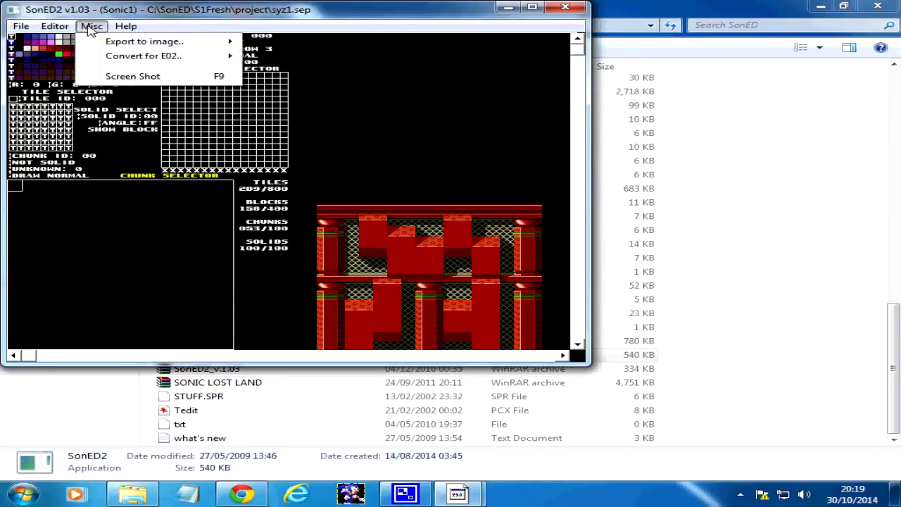
mouse_move(21, 28)
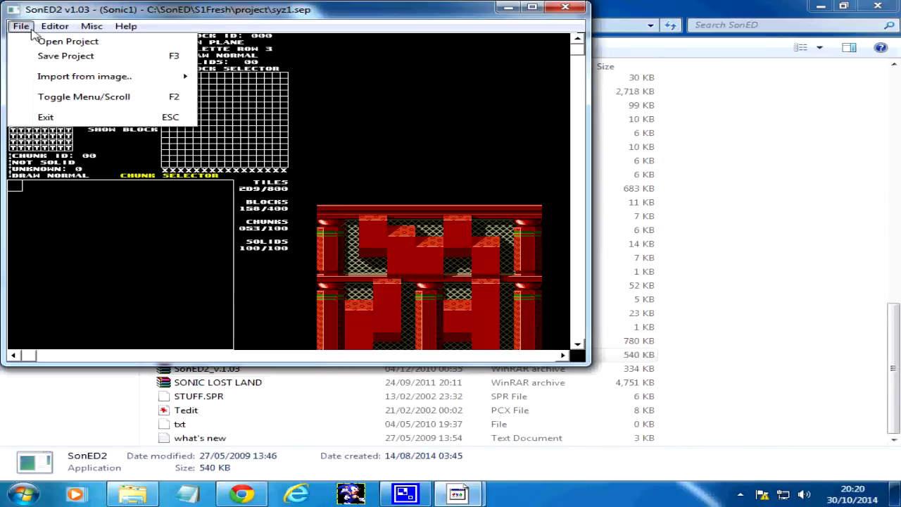
mouse_move(65, 78)
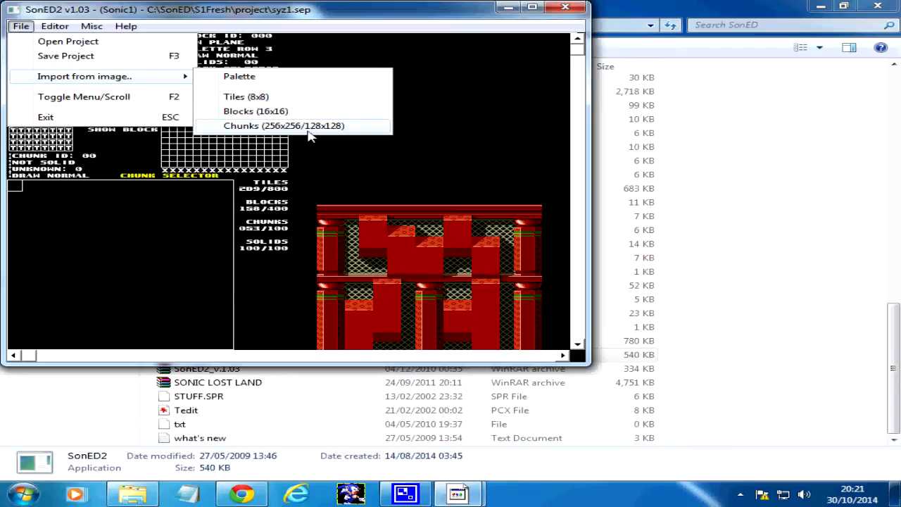
click(267, 129)
drag(146, 149, 145, 132)
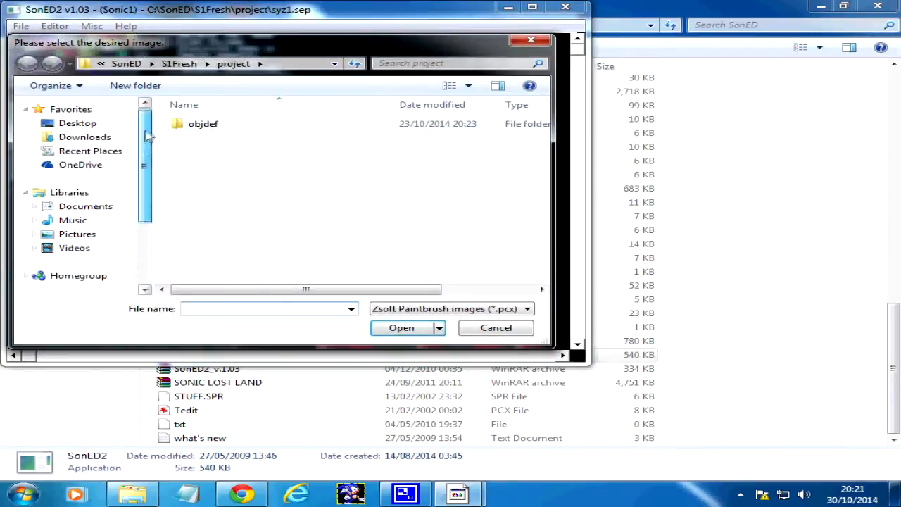
click(110, 125)
scroll(422, 209, down, 5)
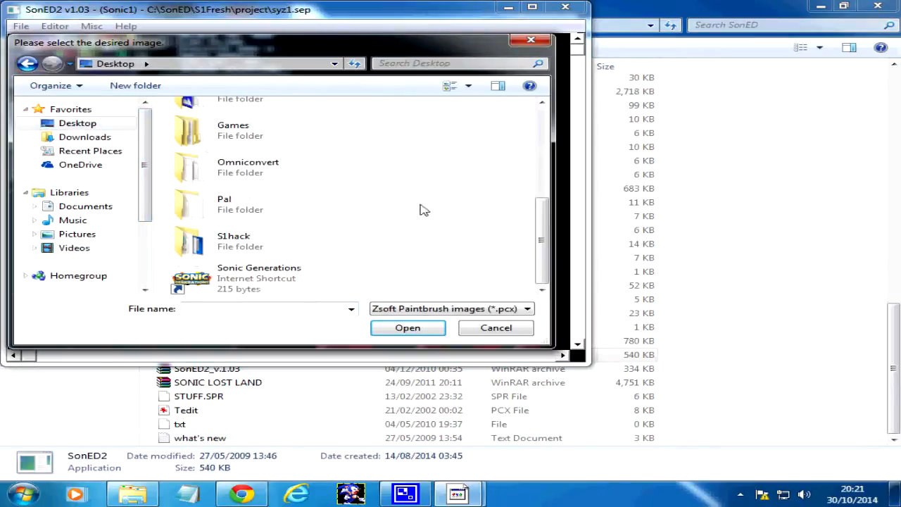
double_click(280, 199)
click(218, 128)
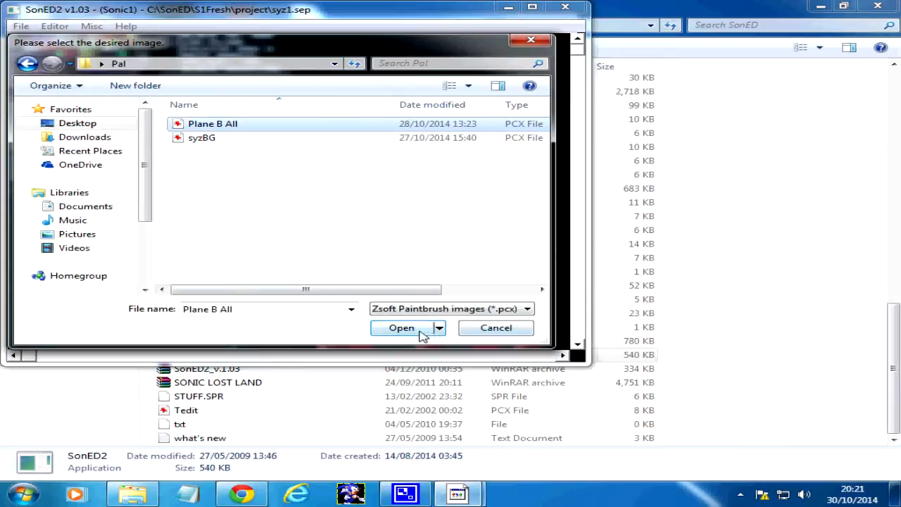
click(422, 334)
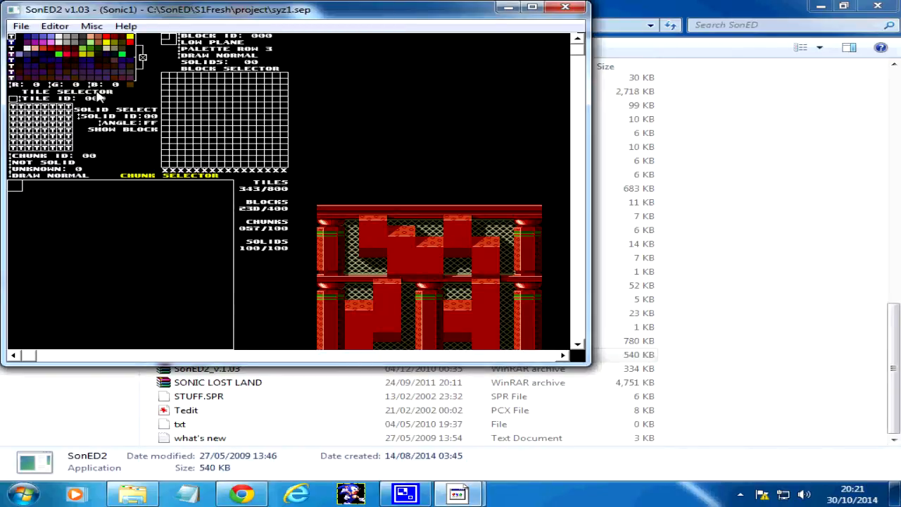
Examine the imported tiles in the fourth palette row, including the last one, and look through the imported blocks
click(102, 95)
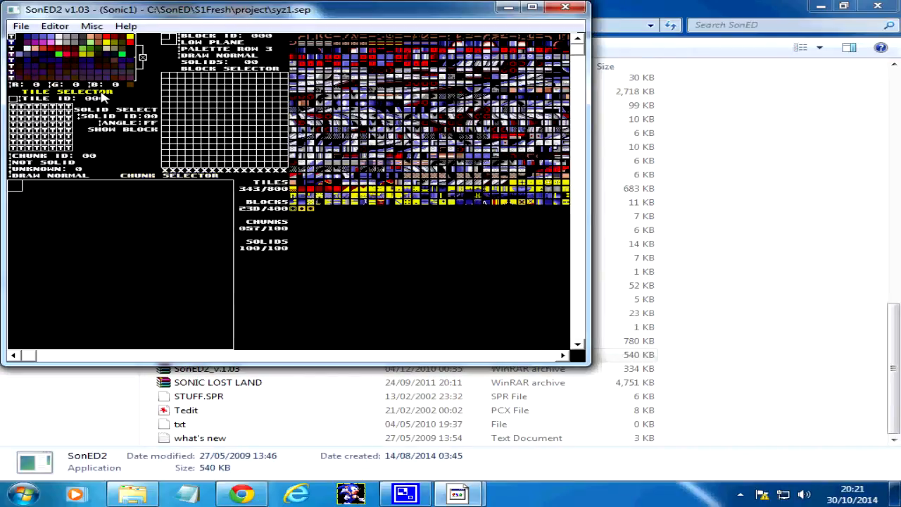
click(12, 60)
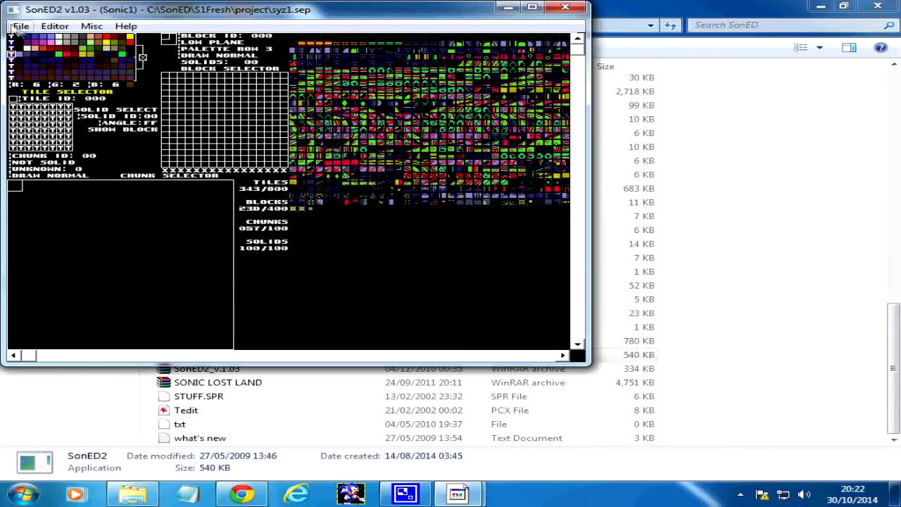
click(312, 210)
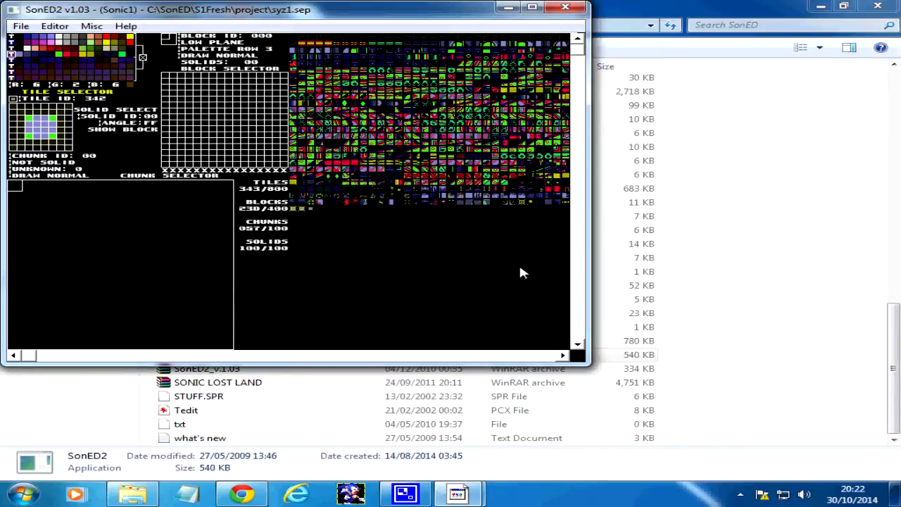
click(265, 69)
scroll(588, 287, down, 3)
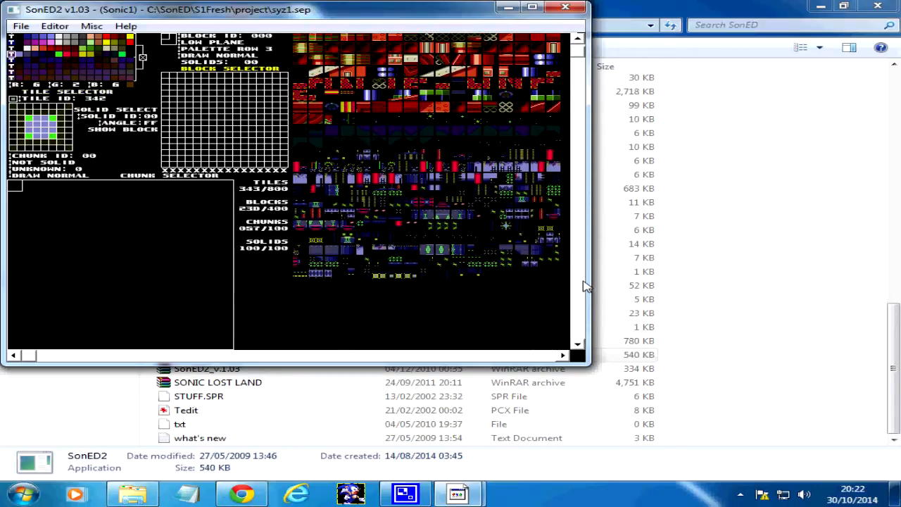
click(578, 41)
scroll(577, 43, up, 4)
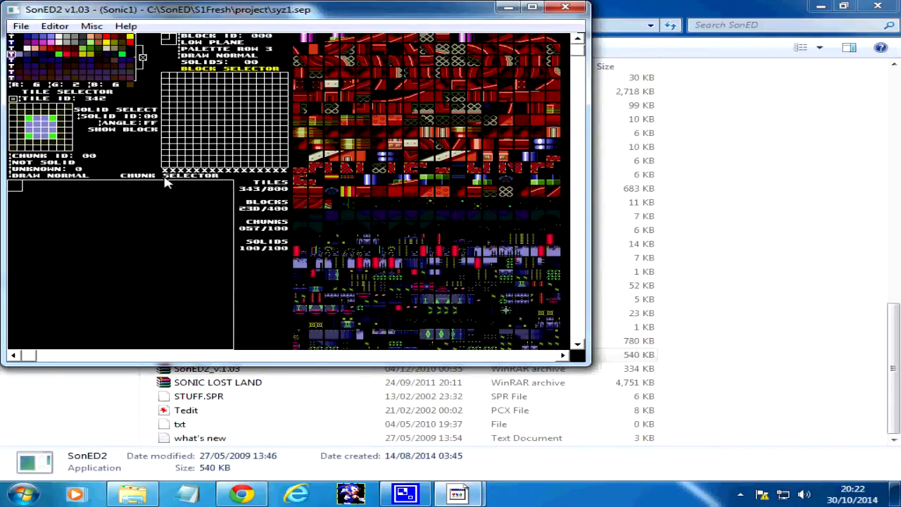
Look through the chunk list for the imported city chunks and the blank chunks above them
click(166, 182)
drag(577, 51, 576, 106)
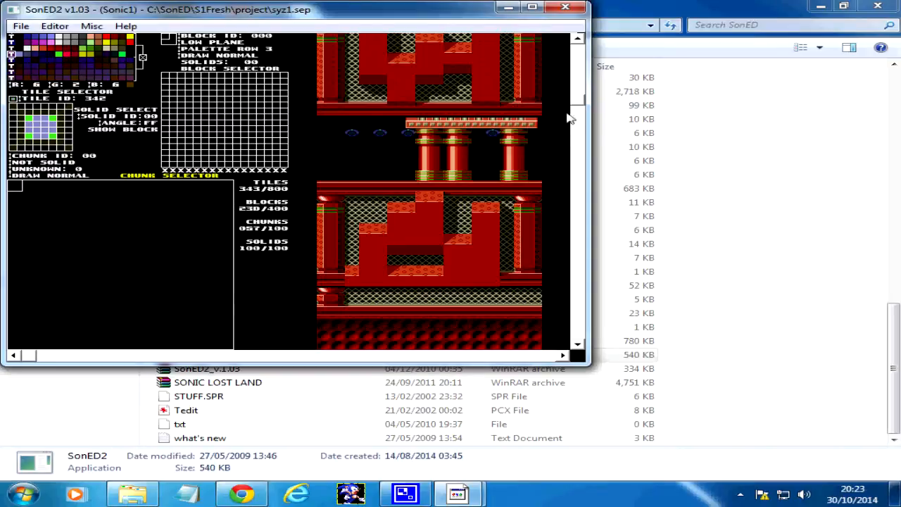
click(581, 112)
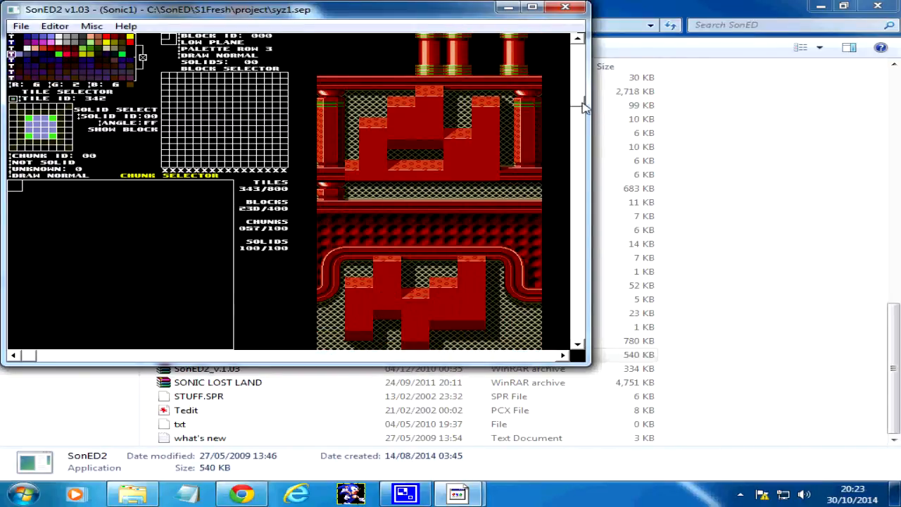
drag(578, 111, 585, 183)
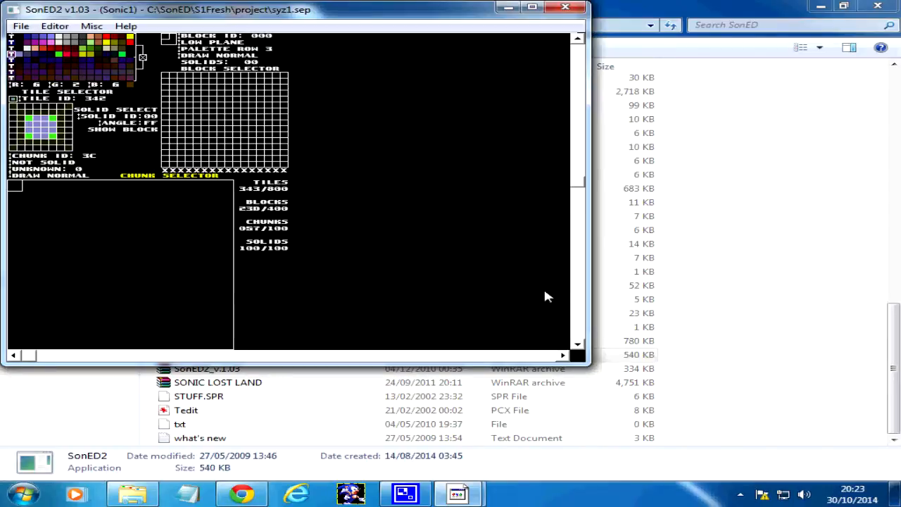
click(577, 295)
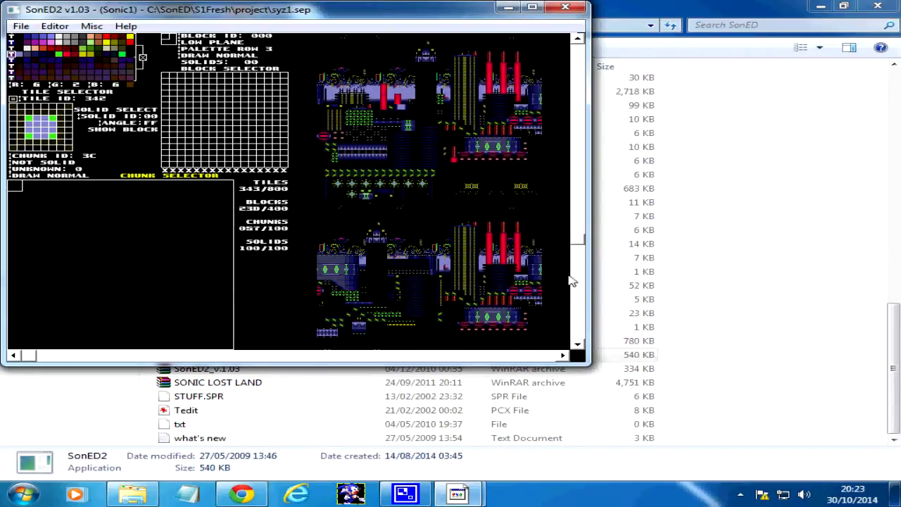
drag(573, 240, 568, 228)
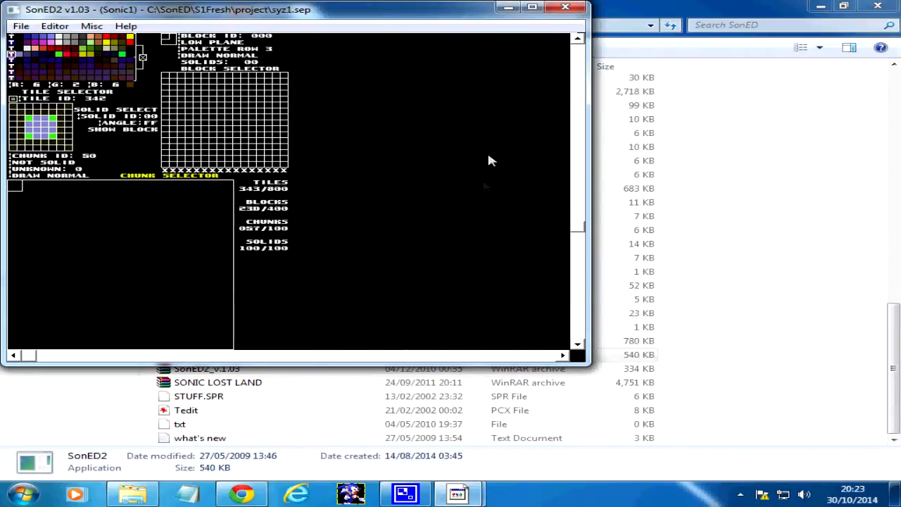
Delete the eight blank chunks between the last original level chunk and the imported city background chunks
click(584, 55)
click(584, 55)
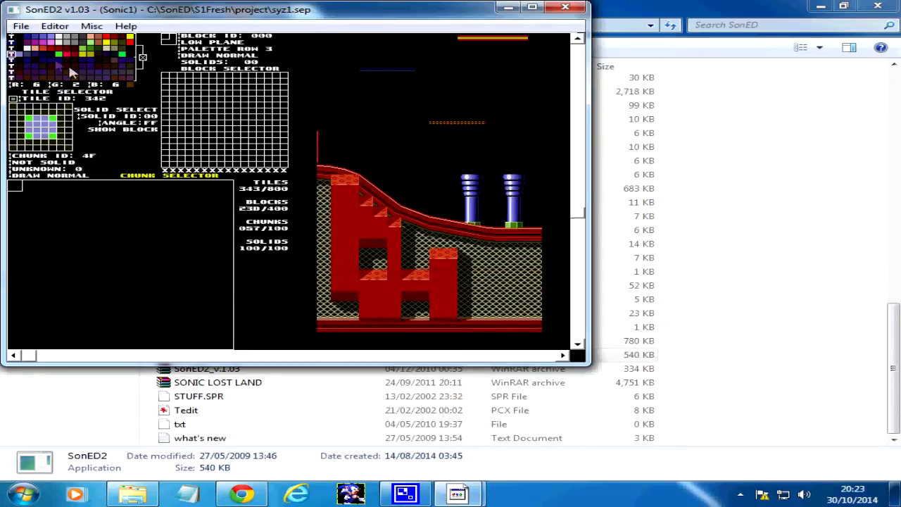
click(54, 29)
click(55, 31)
click(577, 272)
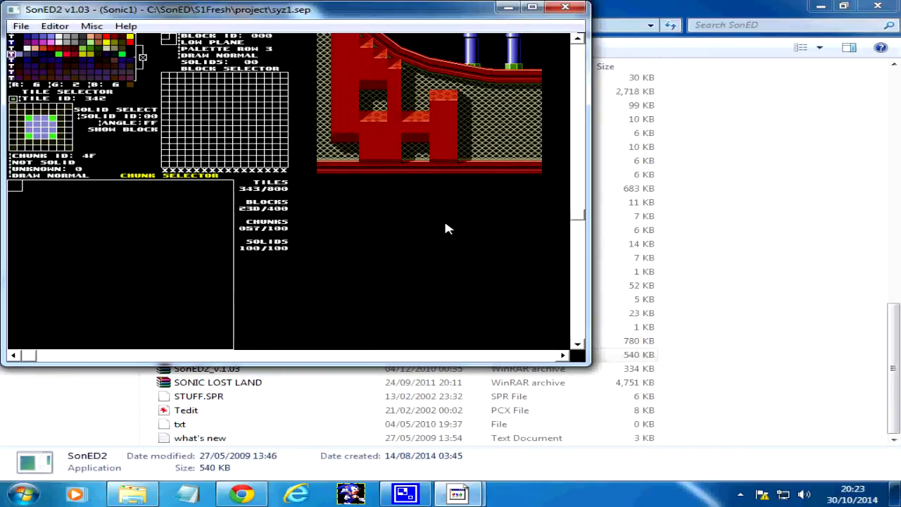
key(Delete)
key(Delete)
key(Delete)
key(Delete)
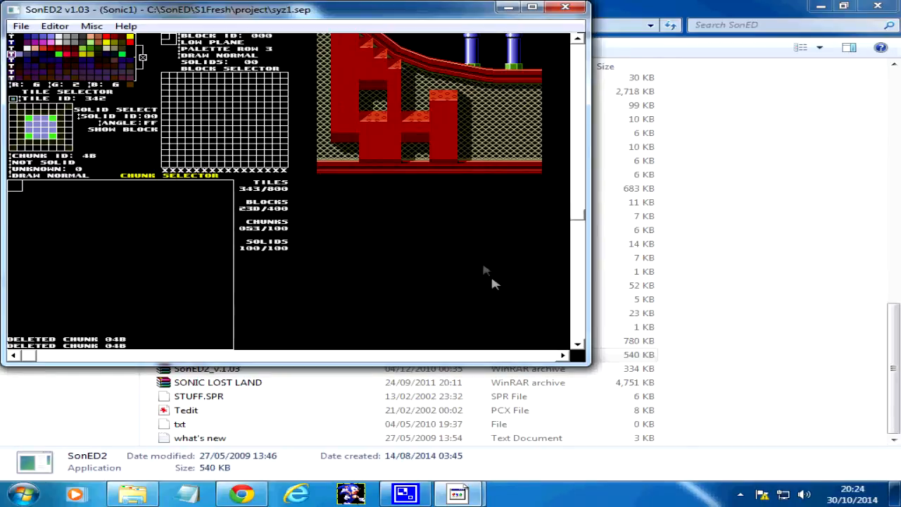
key(Delete)
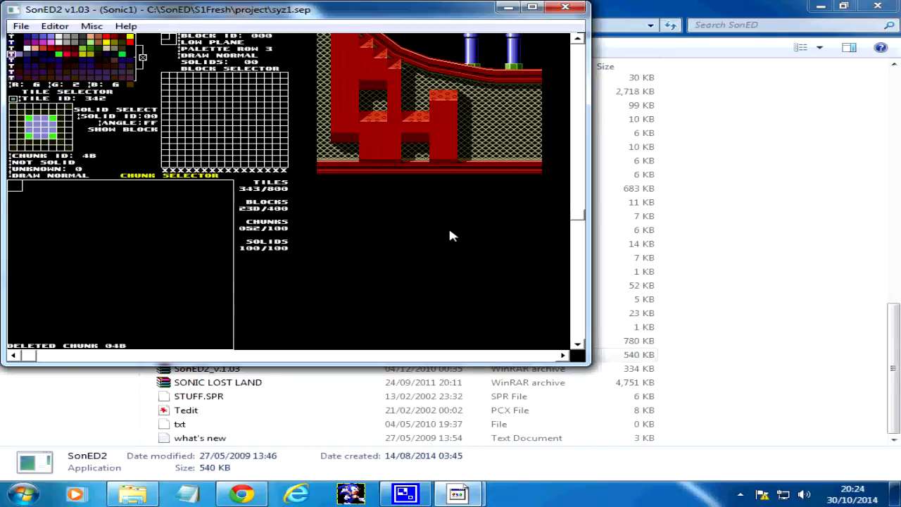
key(Delete)
key(Delete)
key(Delete)
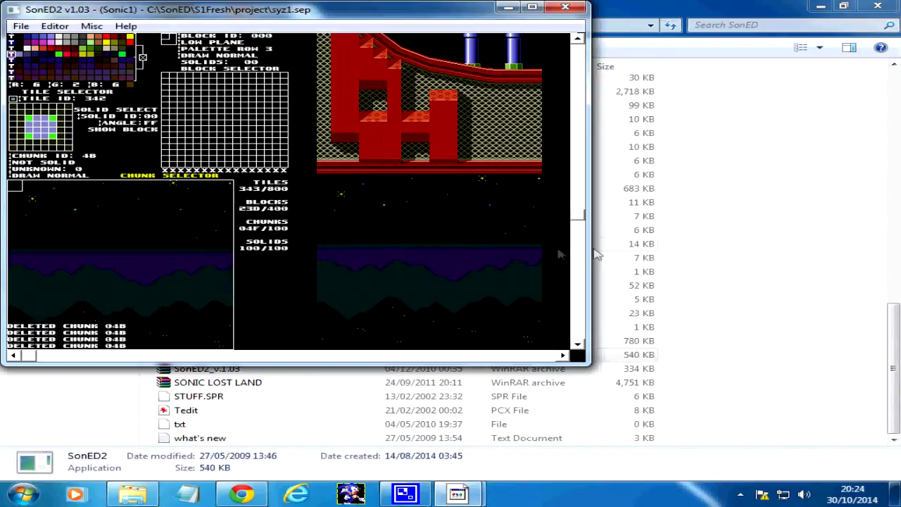
click(578, 257)
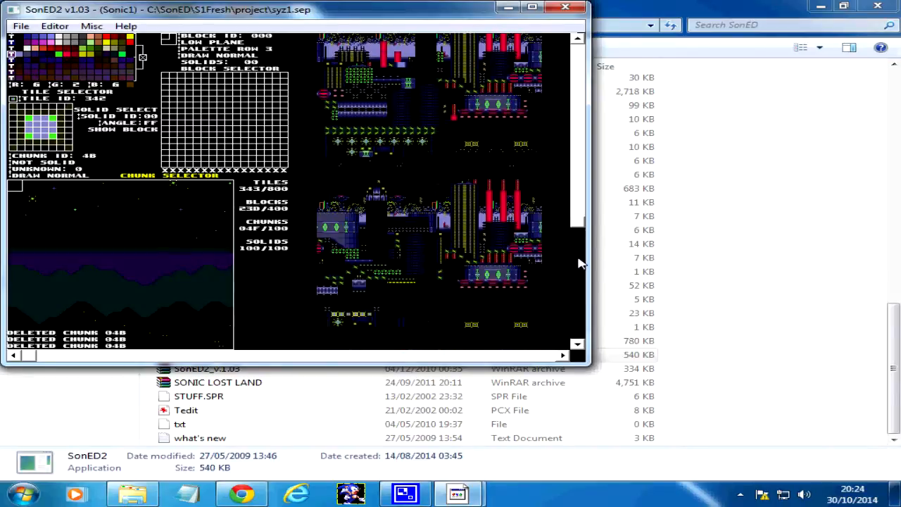
Find and select the imported sky background chunk 4B in the chunk list
mouse_move(581, 224)
mouse_down()
mouse_move(583, 209)
mouse_move(585, 218)
mouse_up()
click(515, 287)
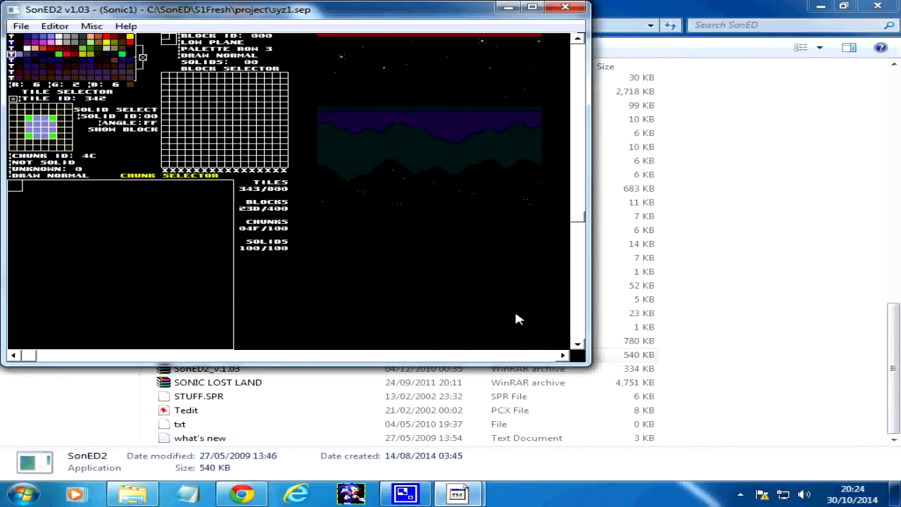
click(576, 273)
click(464, 183)
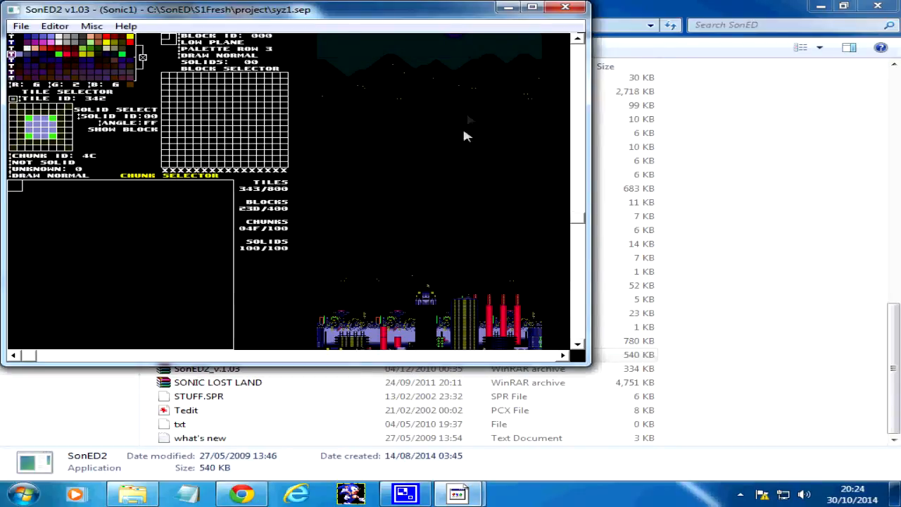
click(579, 154)
click(579, 154)
click(579, 154)
click(500, 161)
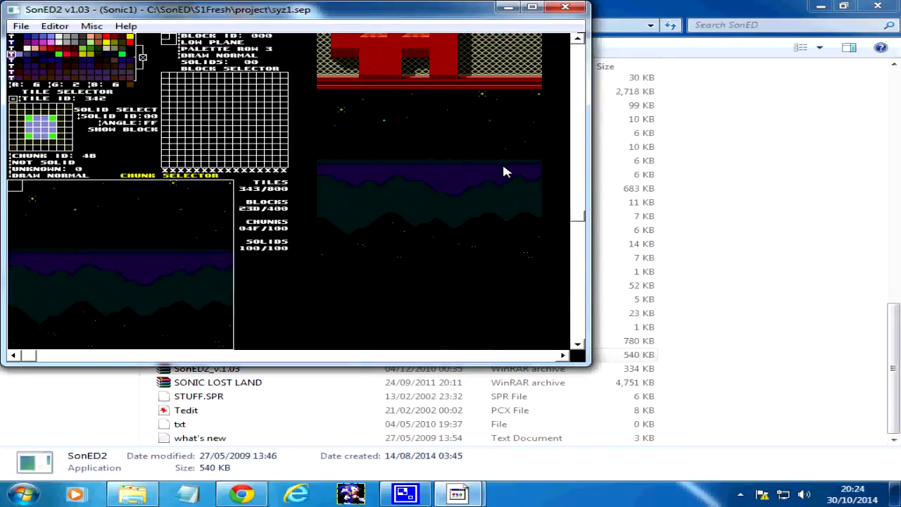
click(581, 174)
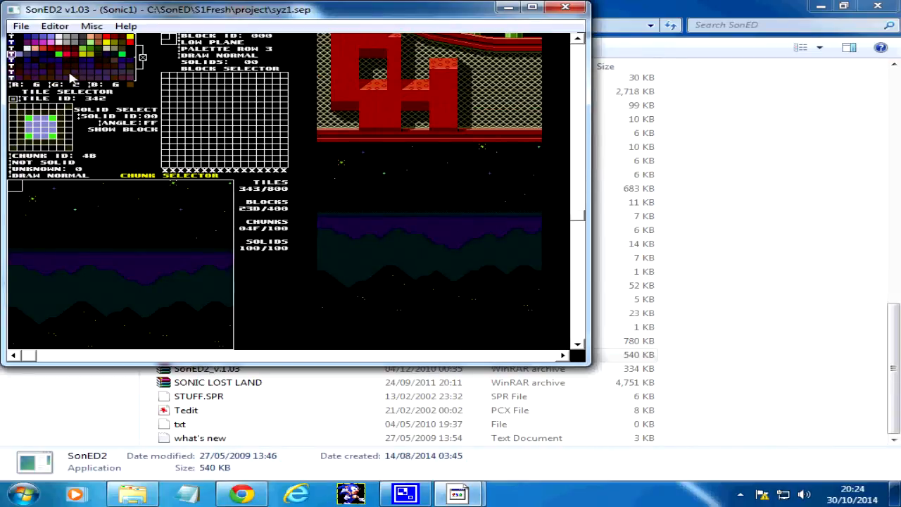
Check the first chunk of the Plane B layout against the selected sky chunk, and return to the chunk list
click(54, 26)
click(99, 85)
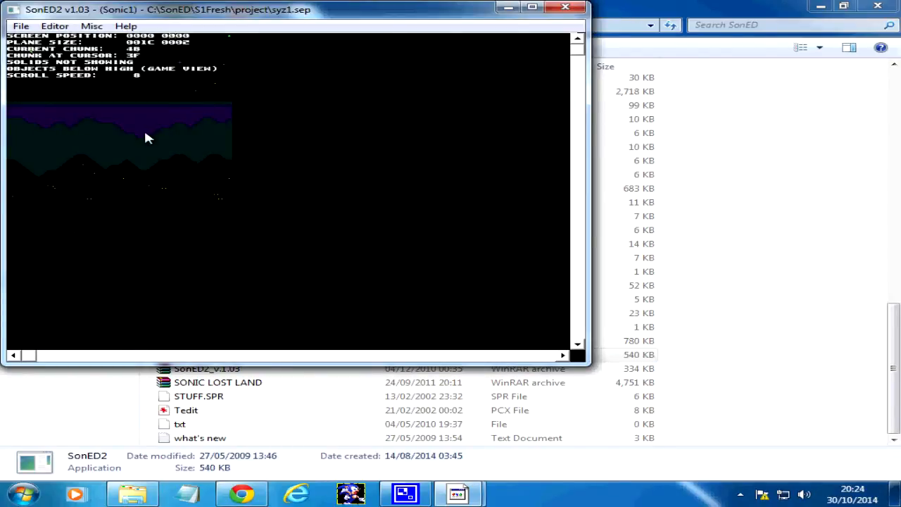
click(56, 26)
click(88, 42)
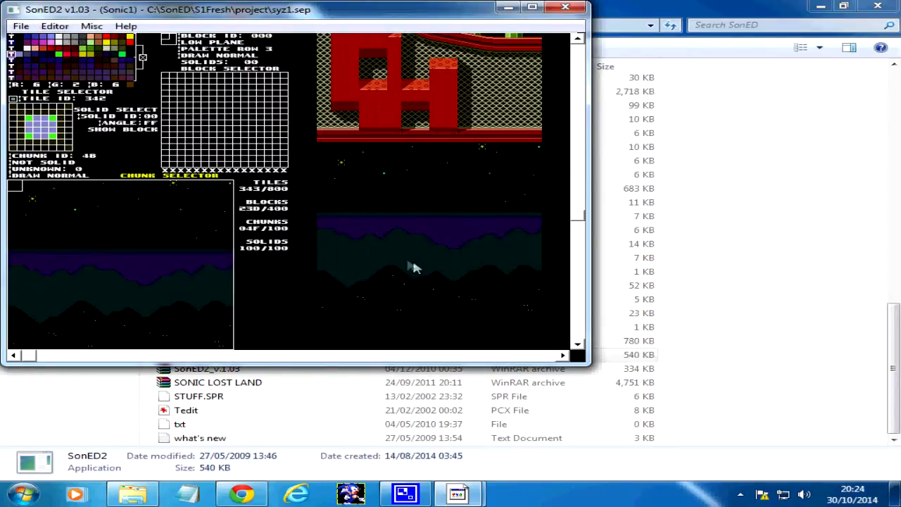
click(576, 291)
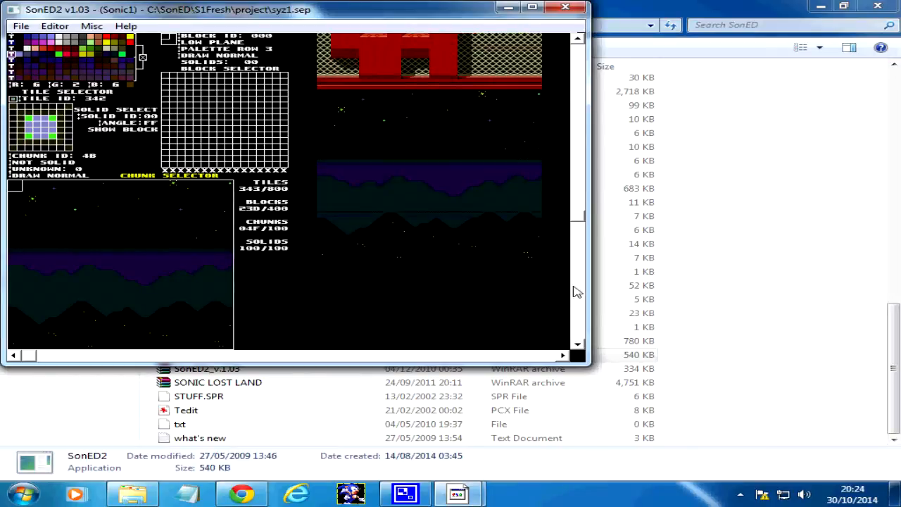
click(576, 290)
Pick chunk 3F from the start of the Plane B layout and replace its contents with the imported sky chunk
click(56, 26)
click(85, 71)
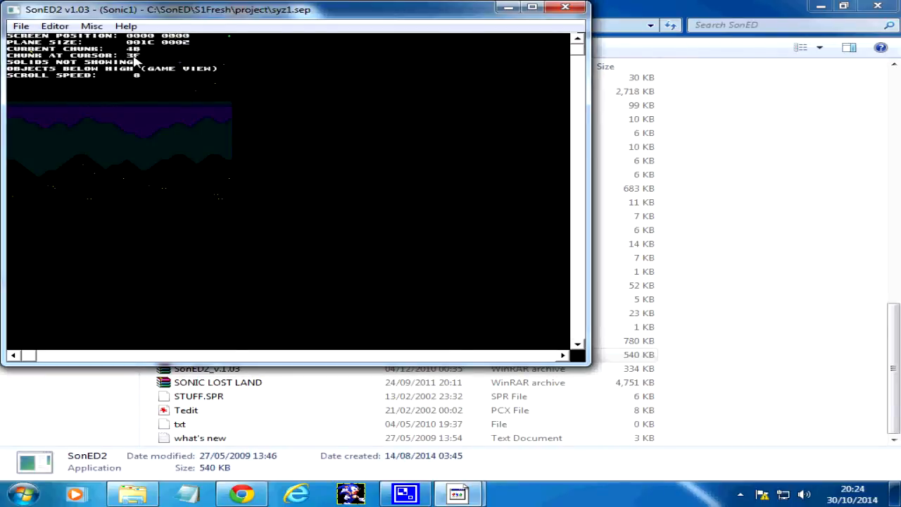
click(58, 29)
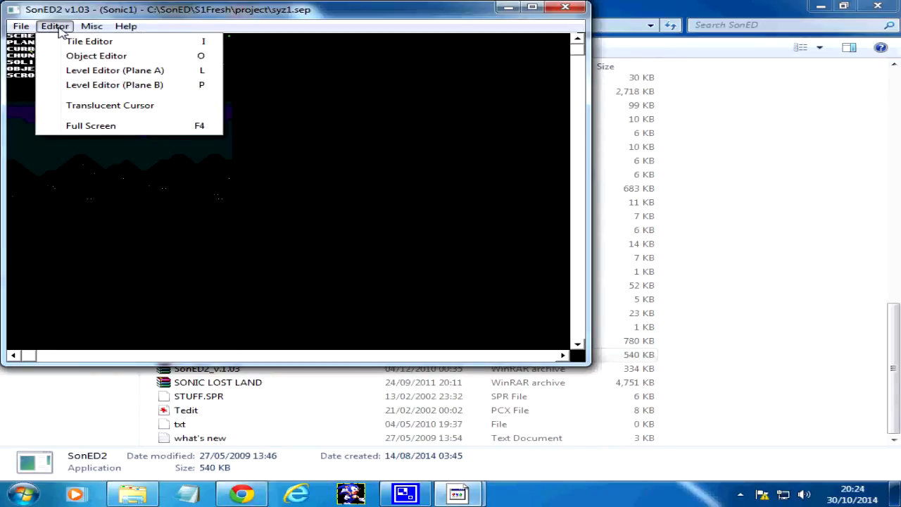
click(83, 105)
click(55, 27)
click(79, 42)
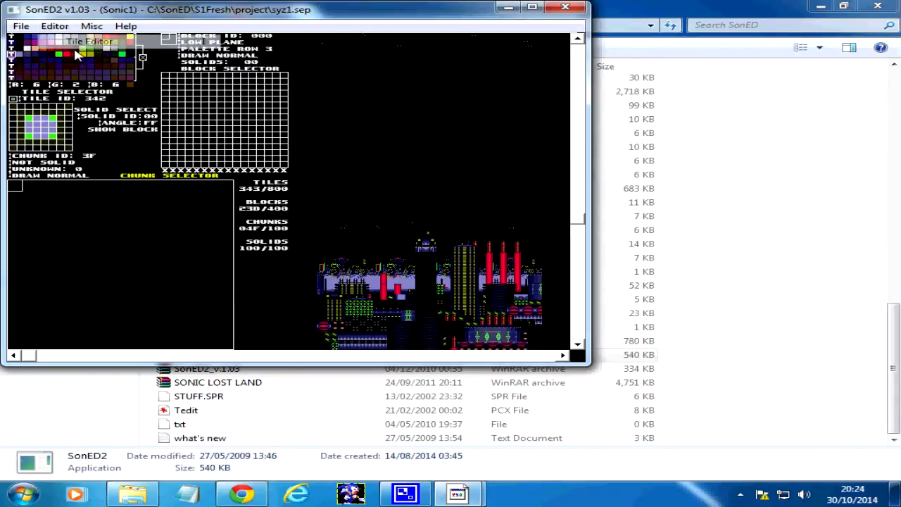
click(113, 208)
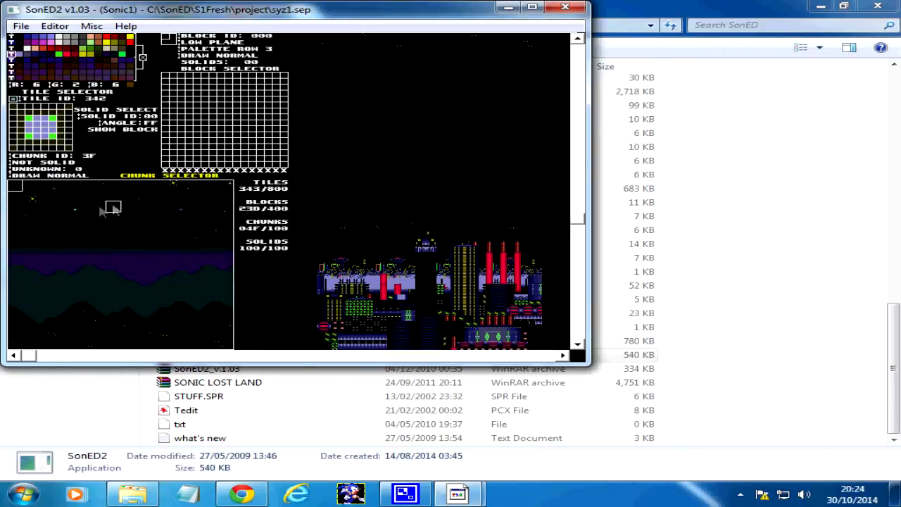
Check the chunk change in the Plane A layout, and inspect the sky and city background across Plane B
click(57, 27)
click(93, 71)
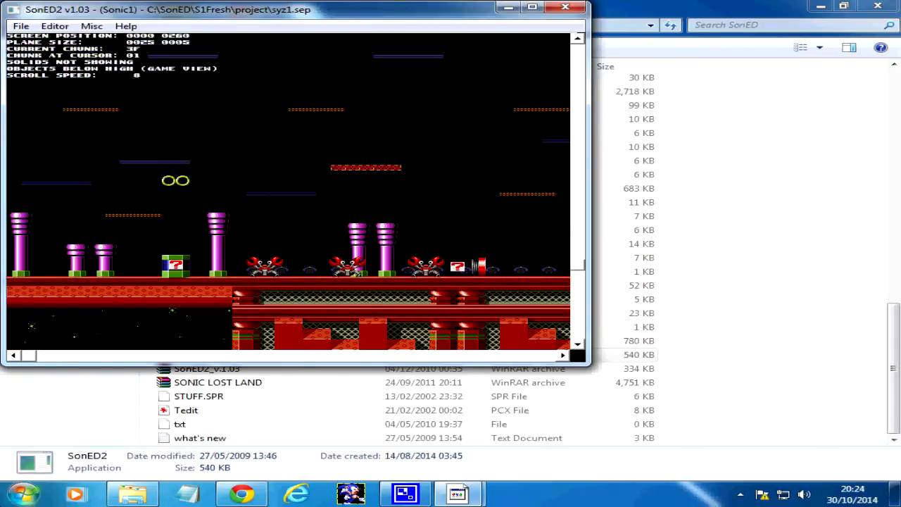
click(56, 26)
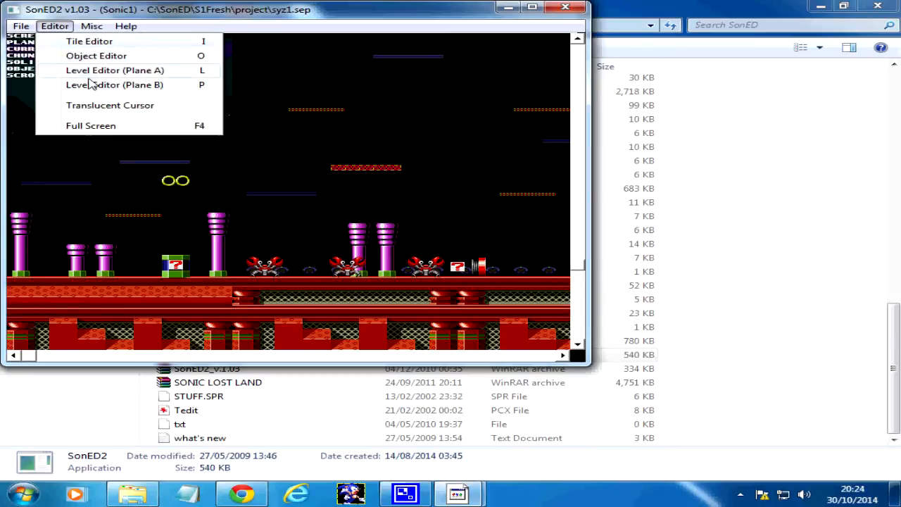
click(77, 84)
key(Left)
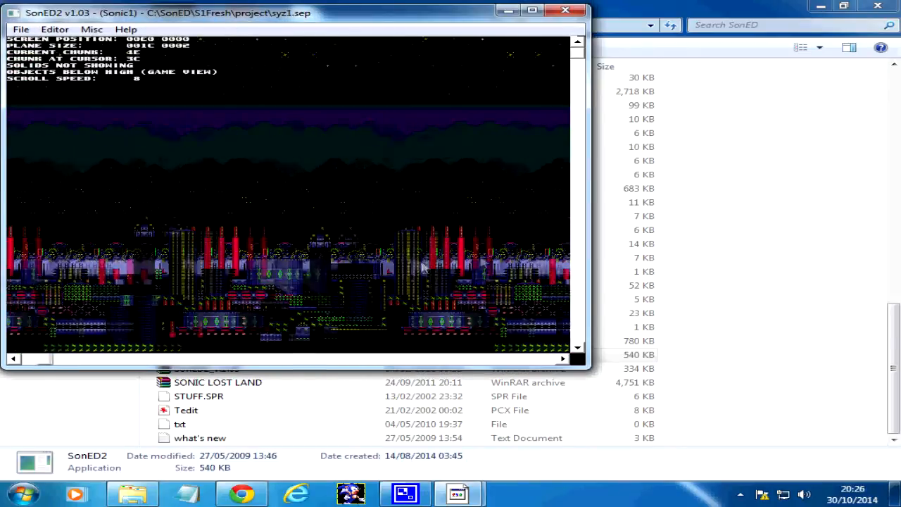
key(Right)
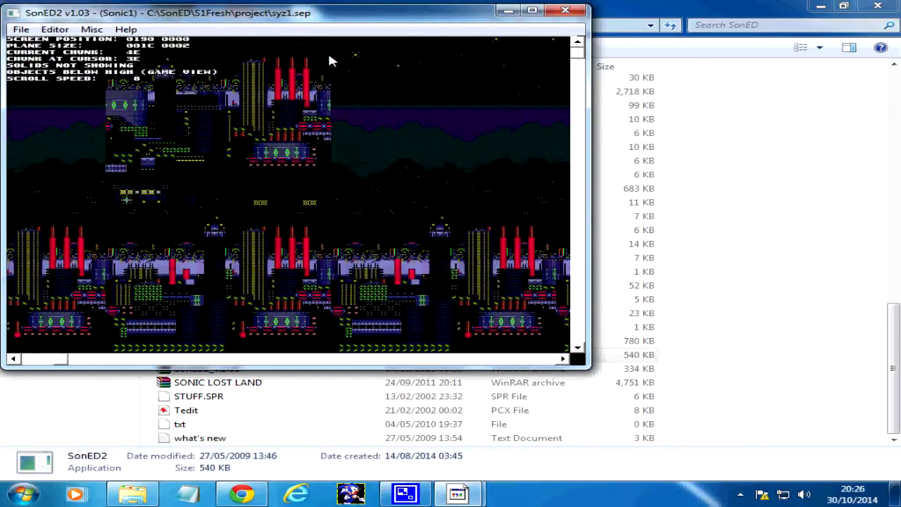
key(Left)
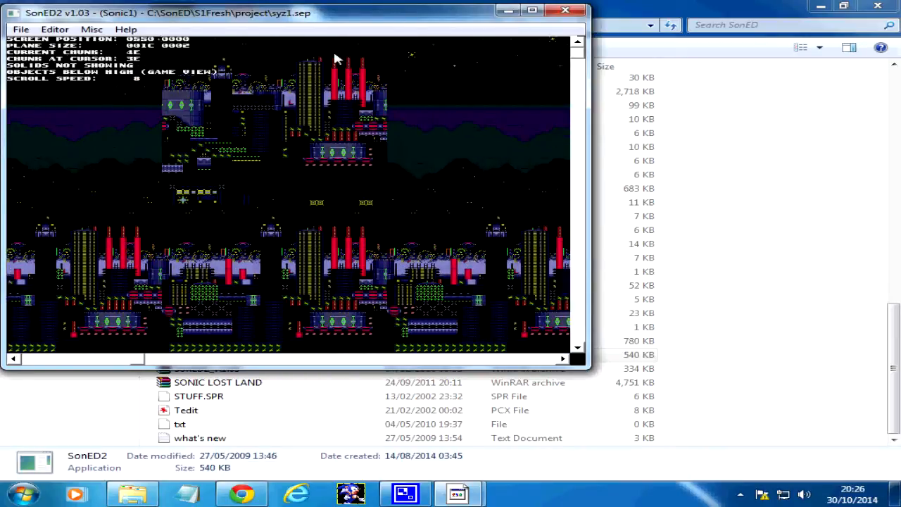
key(Right)
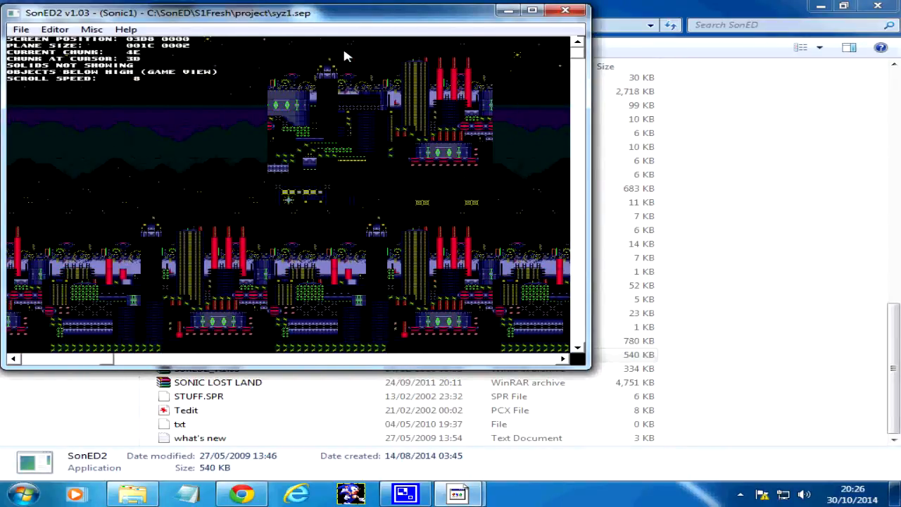
key(Left)
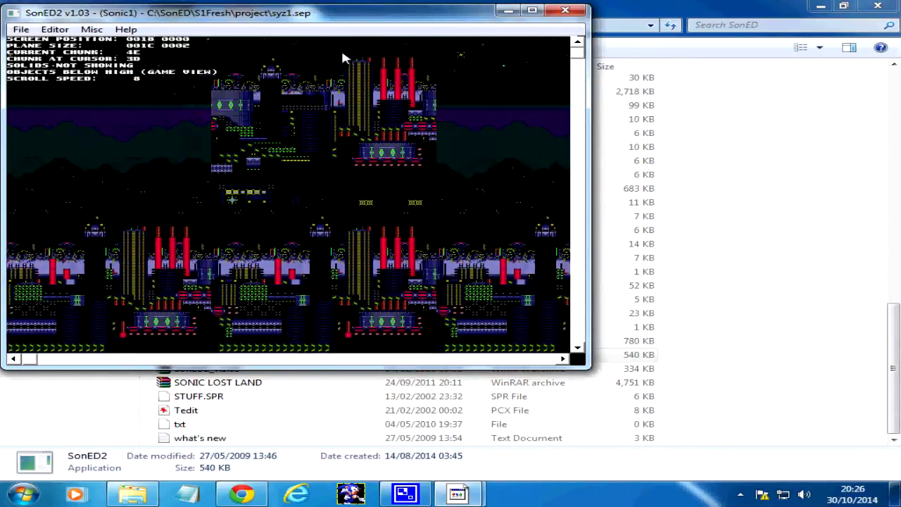
Delete the leftover imported city and sky chunks from the end of the chunk list
click(62, 29)
click(71, 43)
mouse_move(581, 221)
mouse_down()
mouse_move(567, 187)
mouse_move(574, 76)
mouse_move(579, 243)
mouse_move(581, 224)
mouse_up()
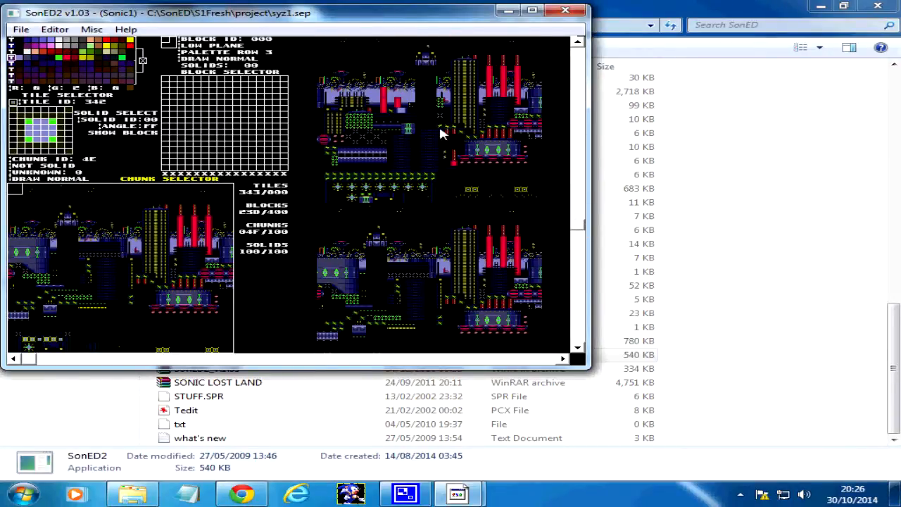
key(Delete)
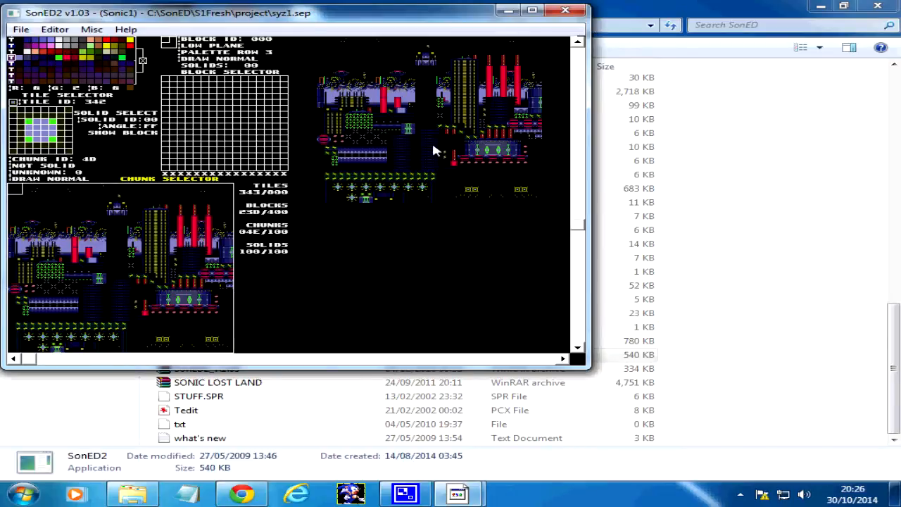
key(Delete)
click(578, 113)
click(577, 112)
key(Delete)
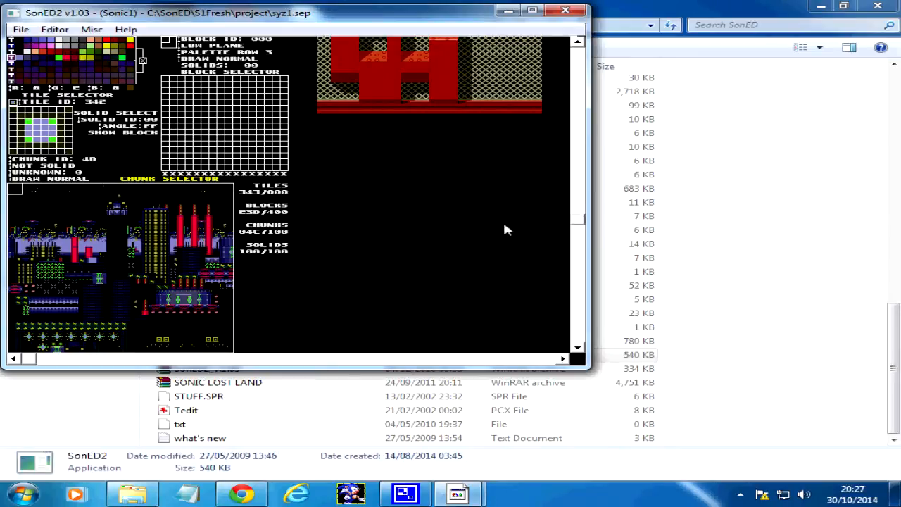
Review the Plane B layout's sky chunk 3F and the original level chunk 32 in the tile editor
drag(580, 221, 581, 169)
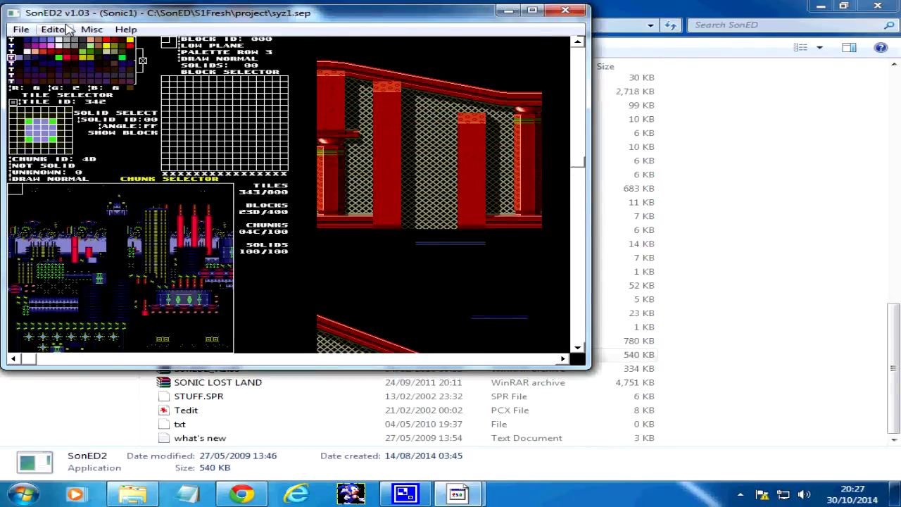
click(69, 29)
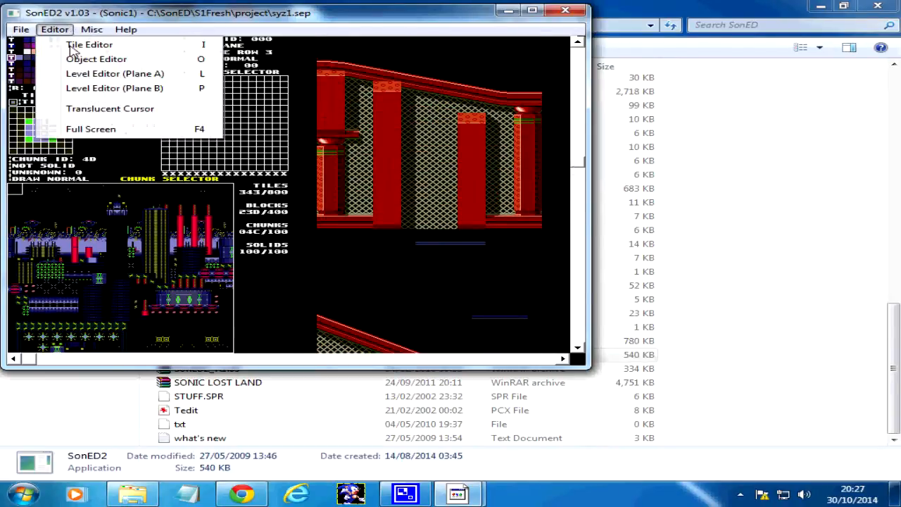
click(112, 87)
click(54, 29)
click(77, 45)
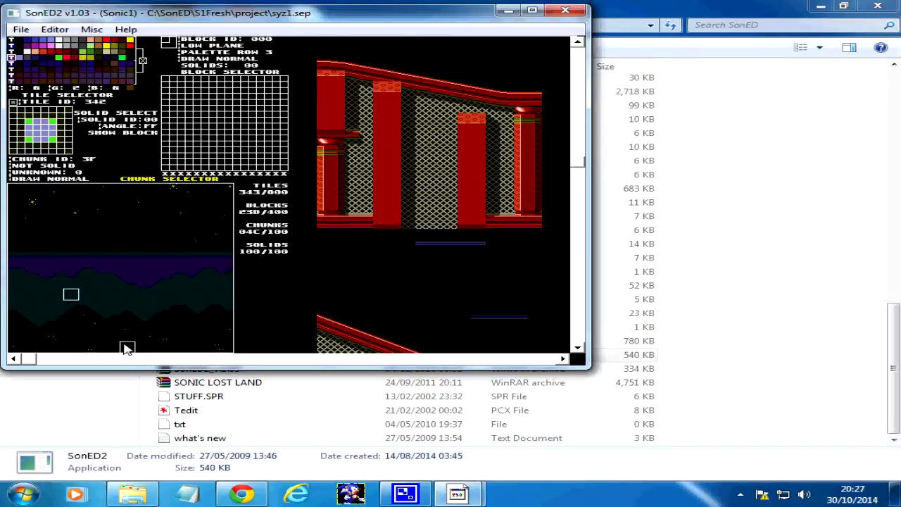
click(183, 263)
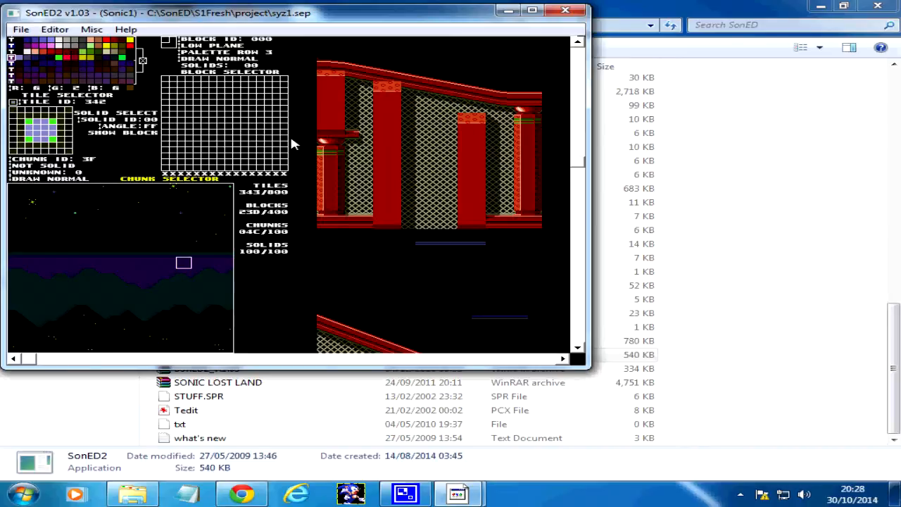
right_click(426, 244)
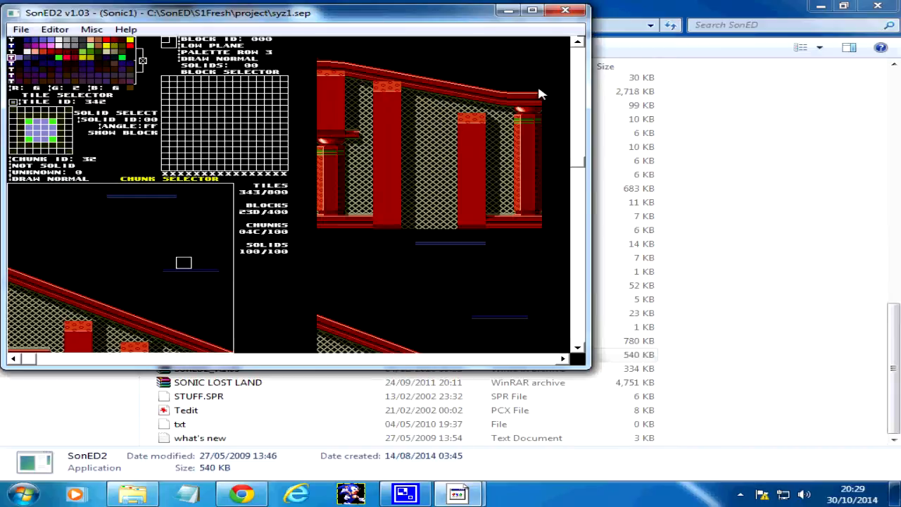
Switch to File Explorer and open the sonic1 ASM file from the S1Fresh folder in Notepad
click(667, 25)
scroll(217, 281, up, 15)
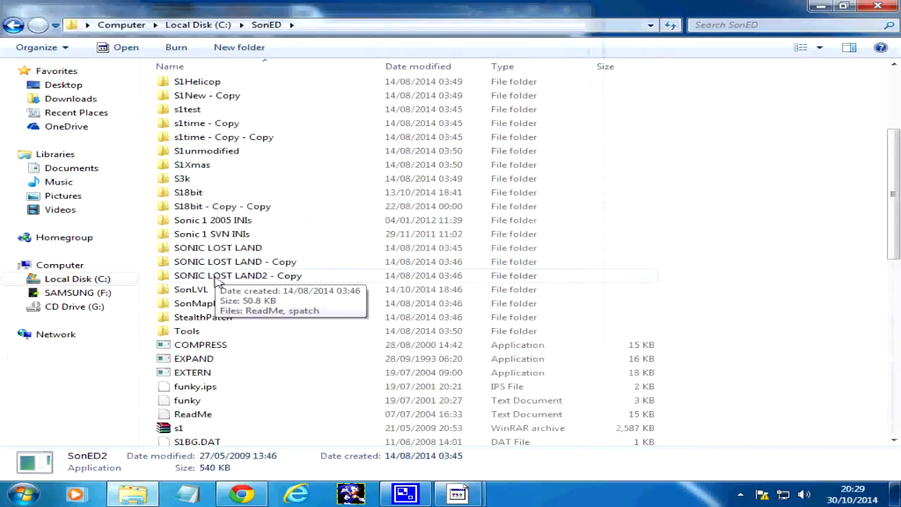
double_click(201, 209)
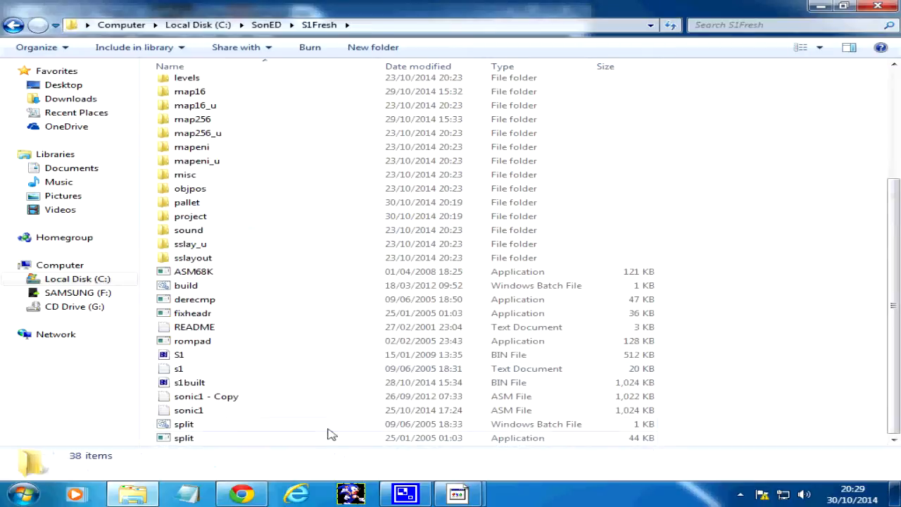
double_click(221, 411)
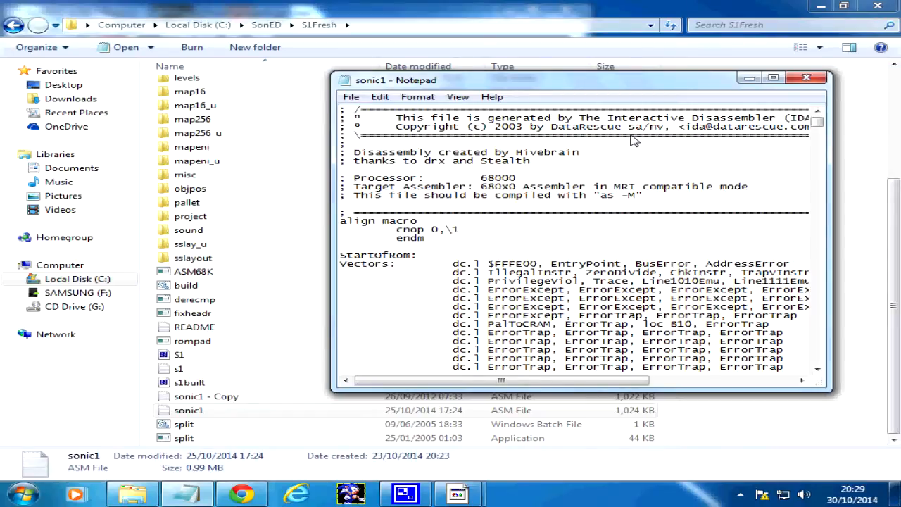
Search the sonic1 code for "palcycle" to reach the pallet cycling routines
click(380, 96)
click(398, 189)
text(palcycle)
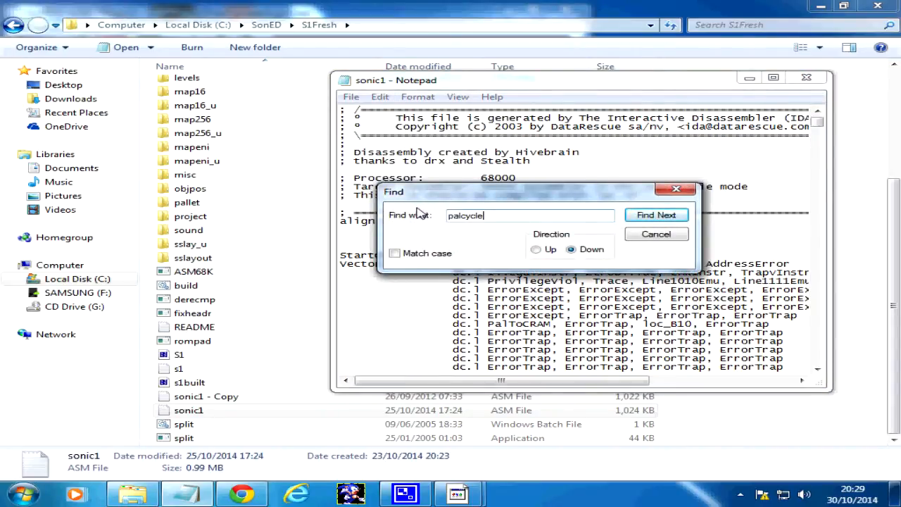
key(Return)
click(649, 214)
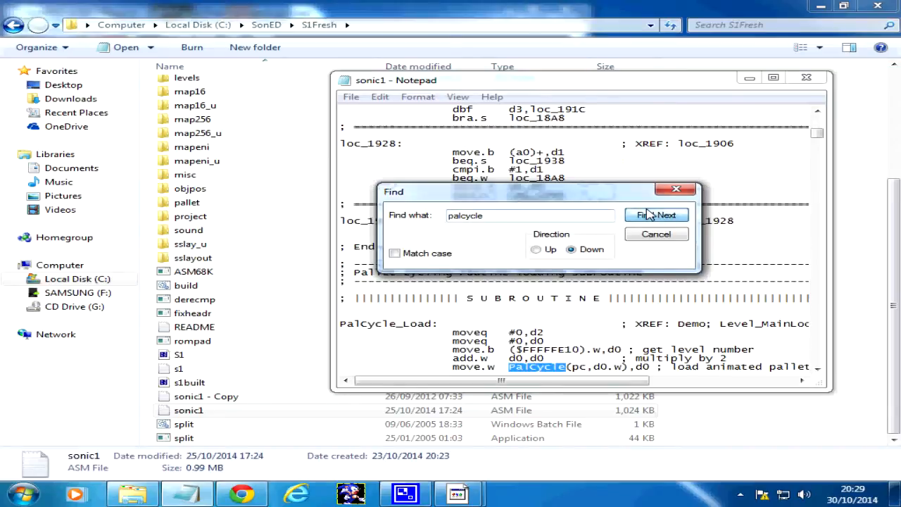
Read through the pallet cycling index and the routines for the first zones, up to PalCycle_SLZ, in the sonic1 code
click(479, 352)
scroll(492, 348, down, 5)
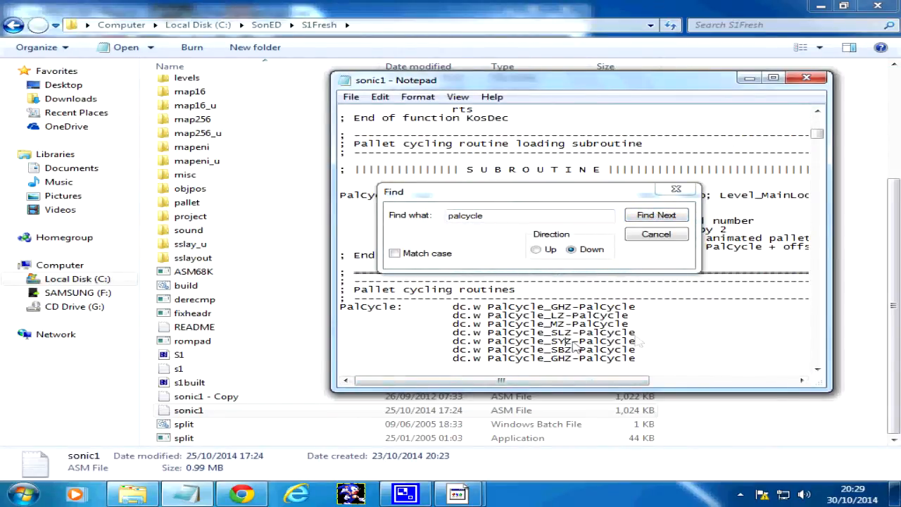
scroll(693, 350, down, 12)
scroll(693, 350, down, 12)
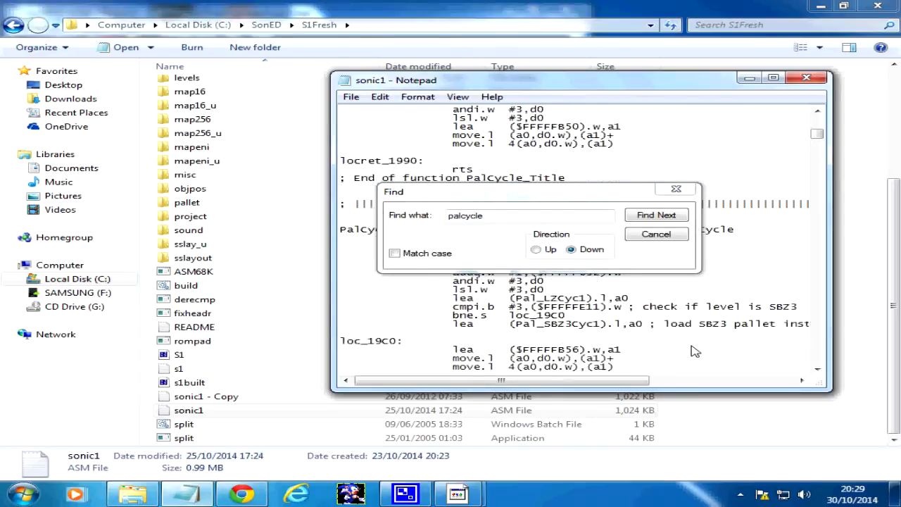
scroll(693, 350, down, 6)
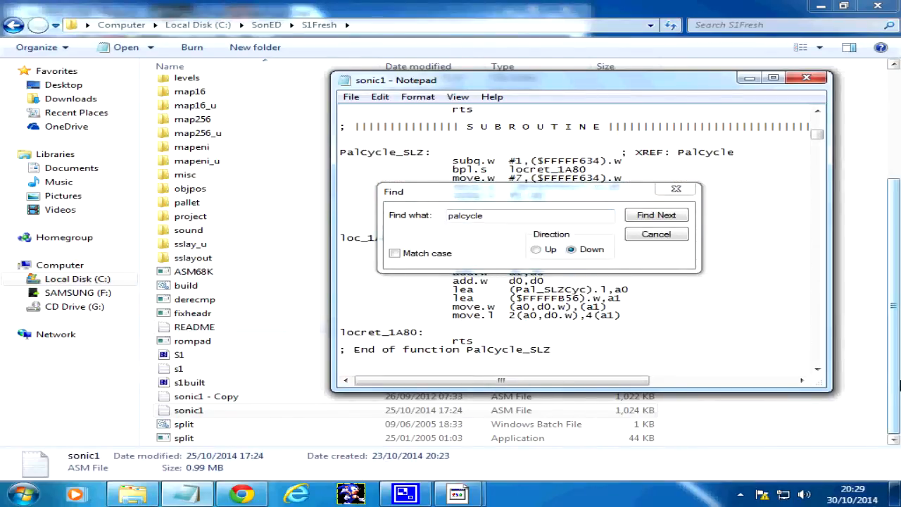
scroll(611, 247, up, 6)
scroll(611, 247, up, 2)
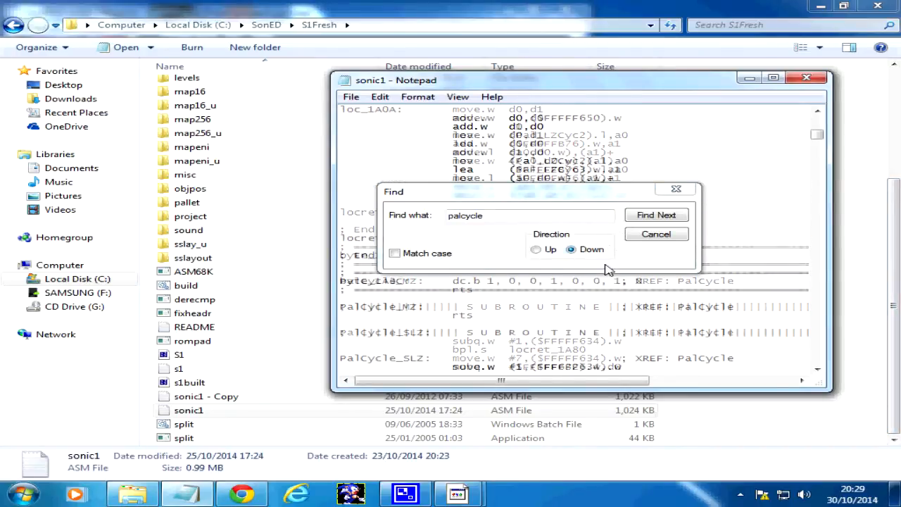
Examine the PalCycle_MZ, PalCycle_SLZ and PalCycle_SYZ routines in sonic1, and close the Find dialog and Notepad
click(472, 315)
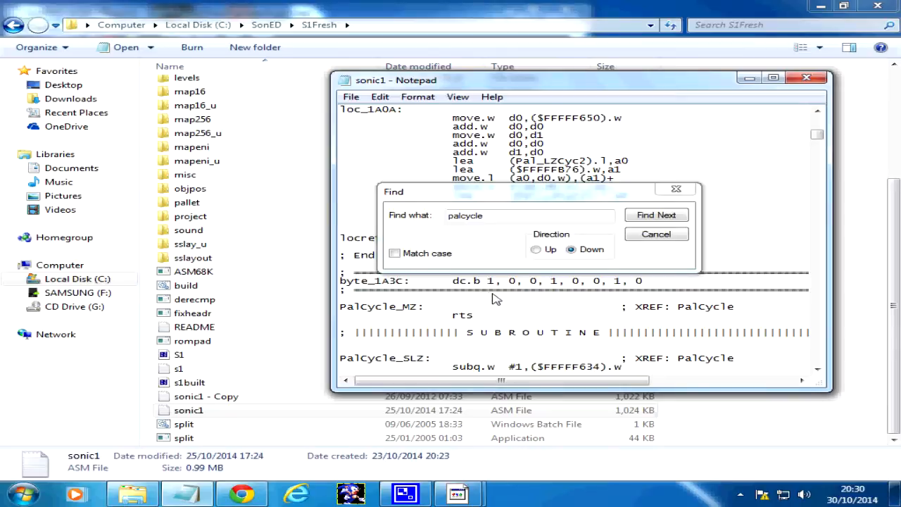
scroll(504, 314, down, 9)
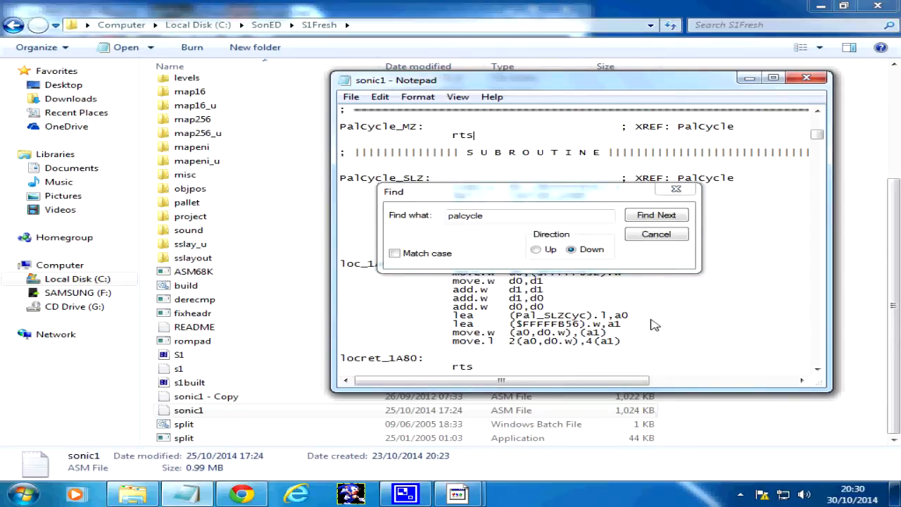
scroll(653, 322, up, 4)
scroll(653, 316, down, 9)
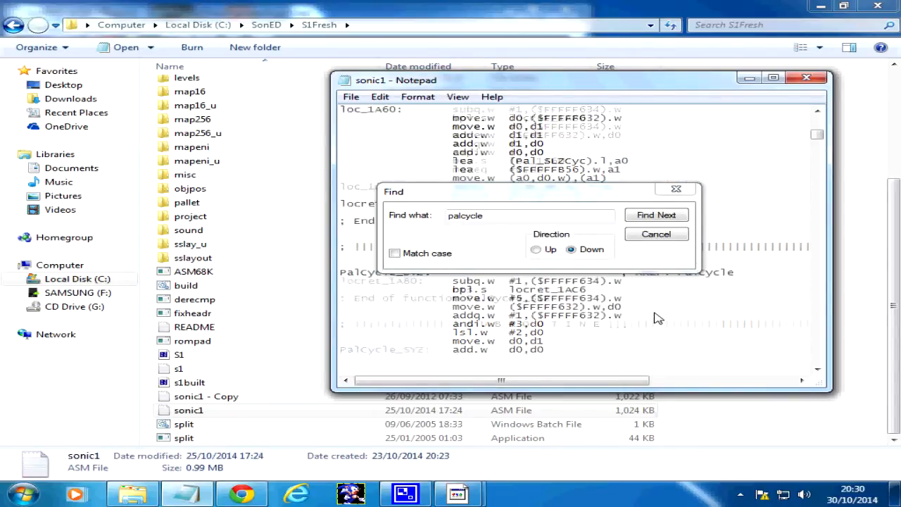
scroll(535, 318, up, 3)
scroll(514, 246, down, 3)
scroll(498, 180, up, 3)
scroll(498, 180, up, 7)
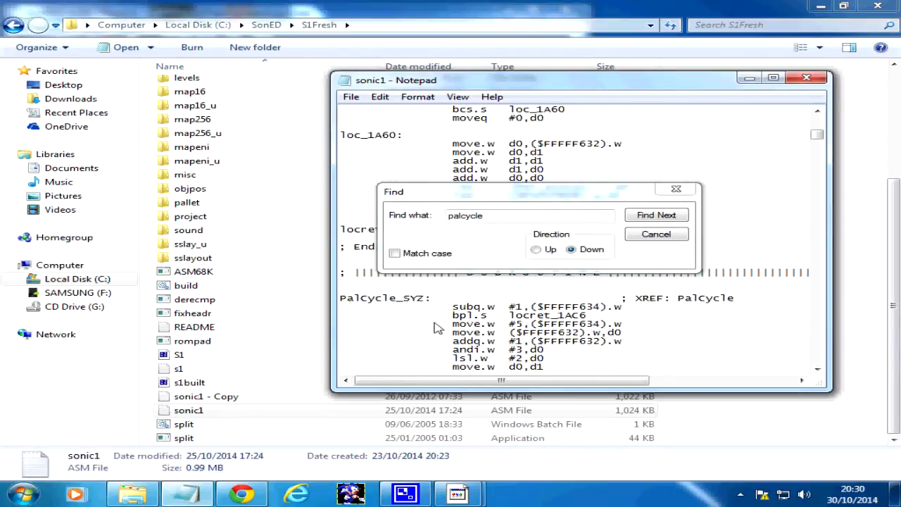
scroll(543, 327, down, 1)
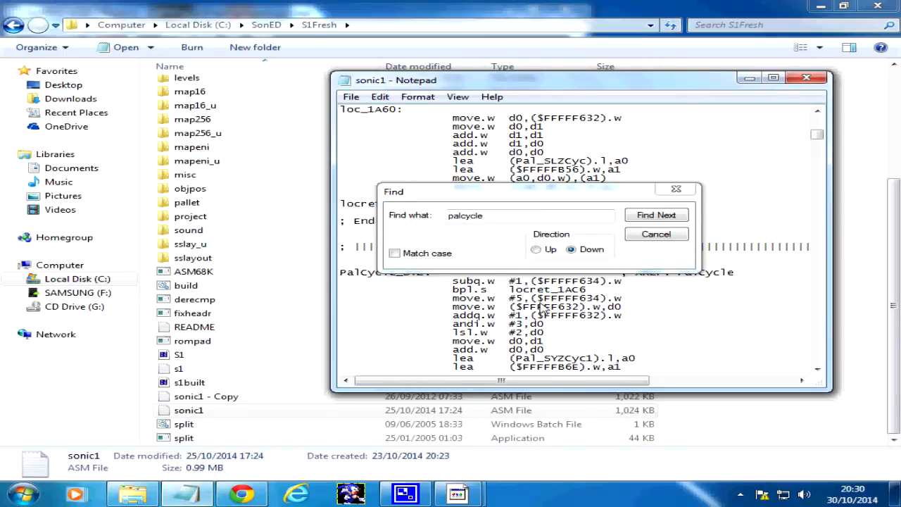
click(677, 190)
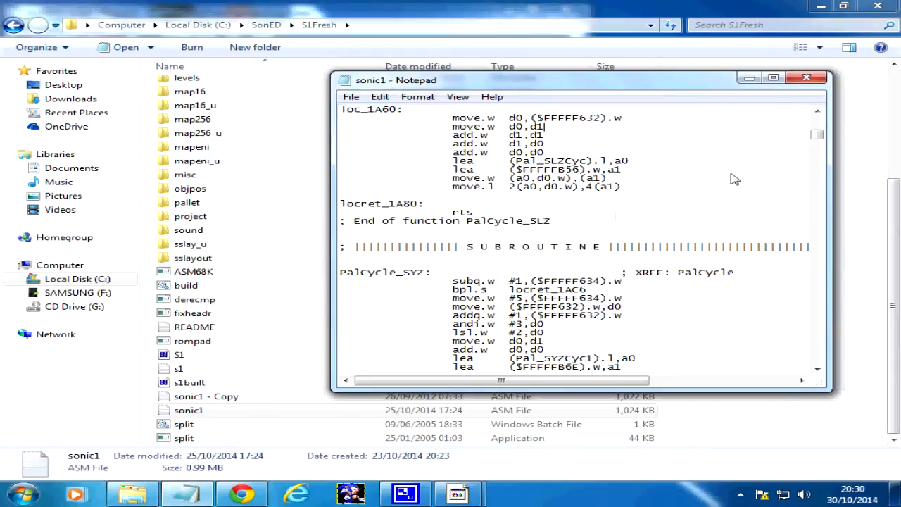
click(806, 78)
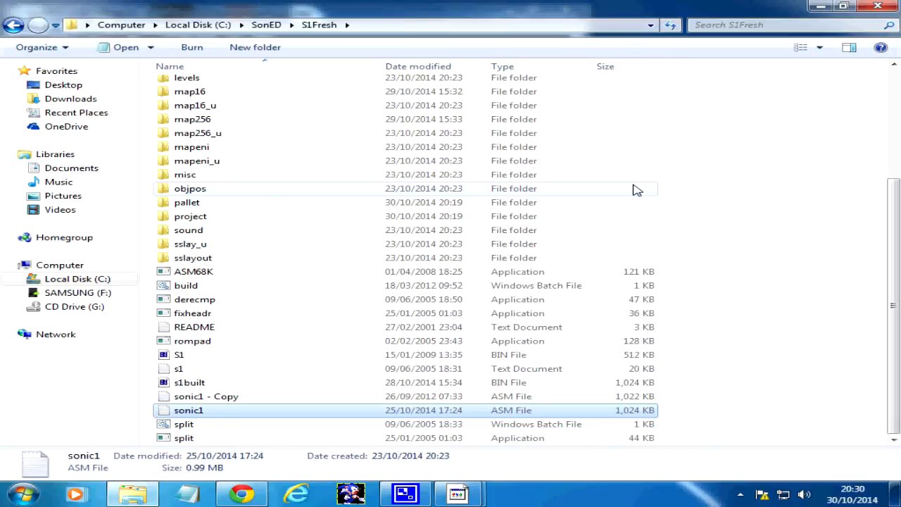
Return to SonED2, bring sky chunk 3F from the Plane B layout into the tile editor, and put the SonED Status window away
click(821, 6)
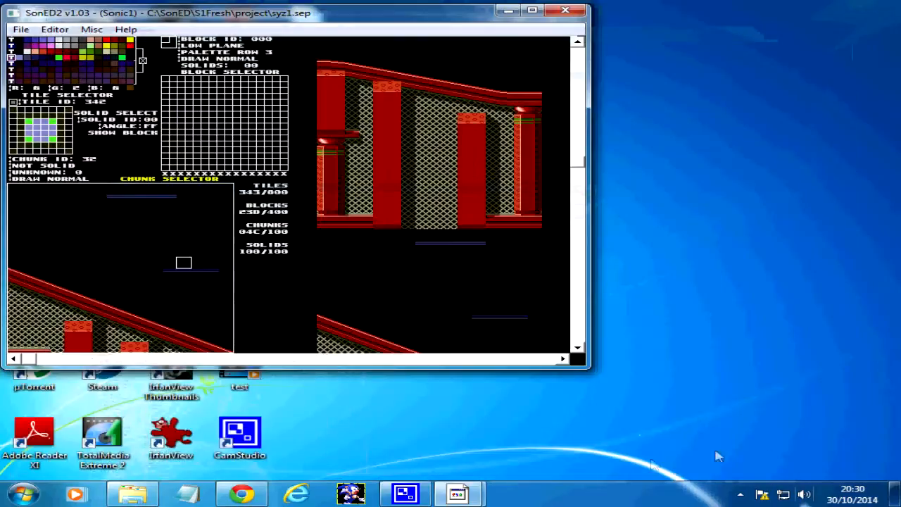
click(54, 29)
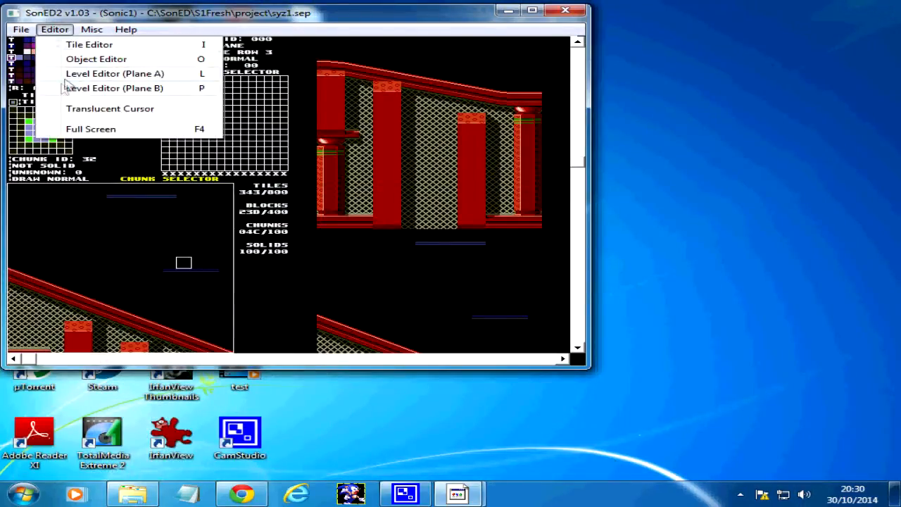
click(73, 89)
click(64, 29)
click(71, 45)
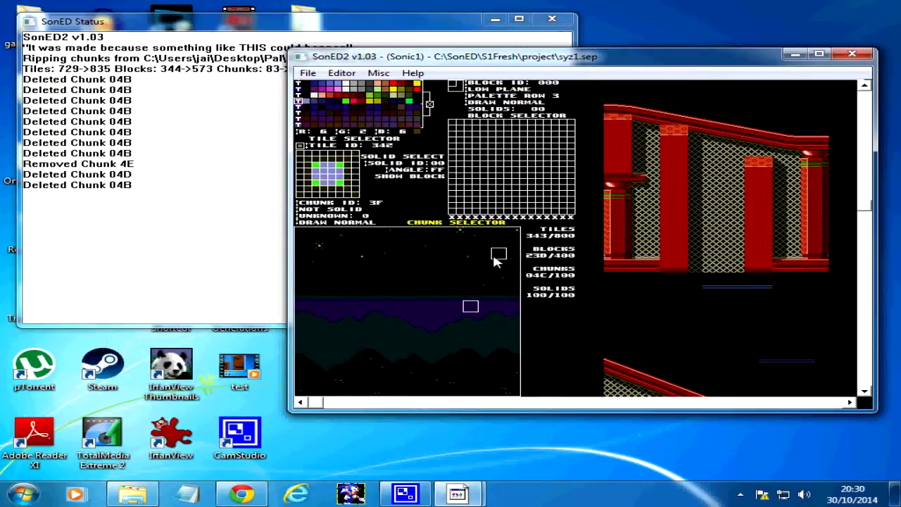
click(506, 19)
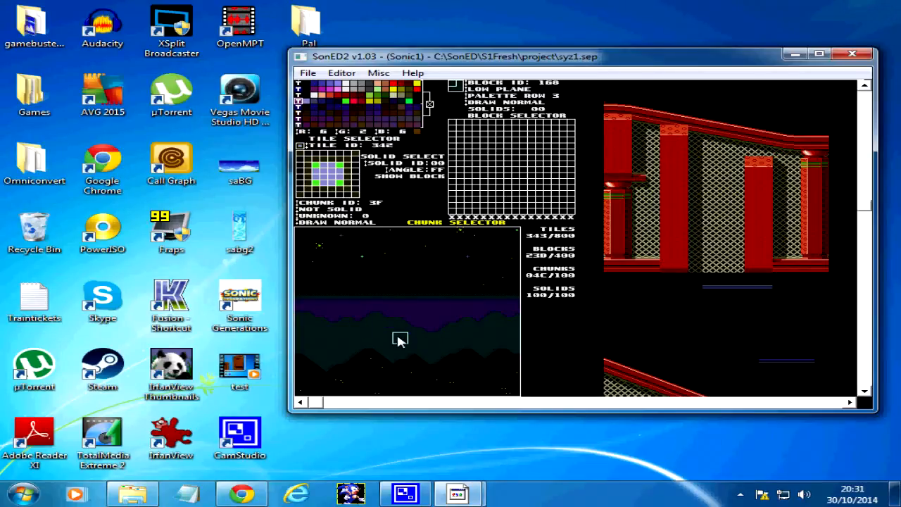
Inspect the blocks and tiles that make up the mountain sky in chunk 3F, including blocks 168 and 166
right_click(455, 88)
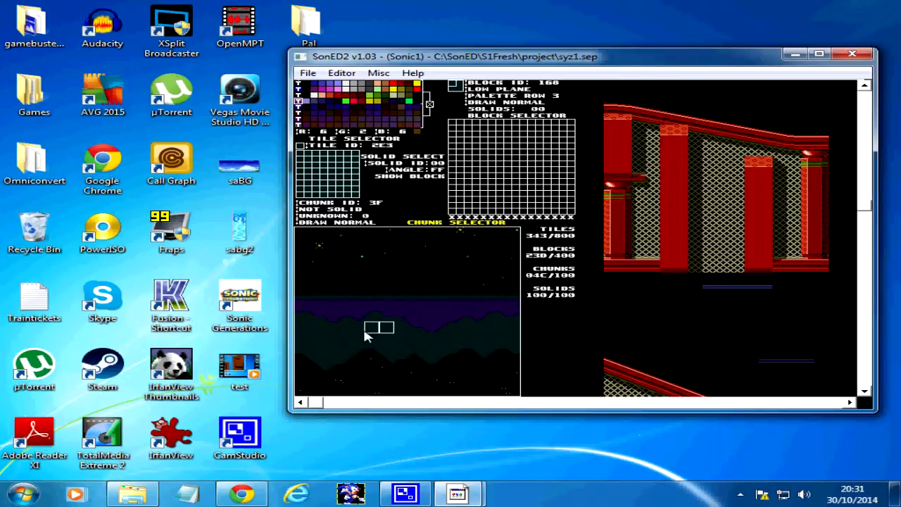
click(388, 331)
click(329, 338)
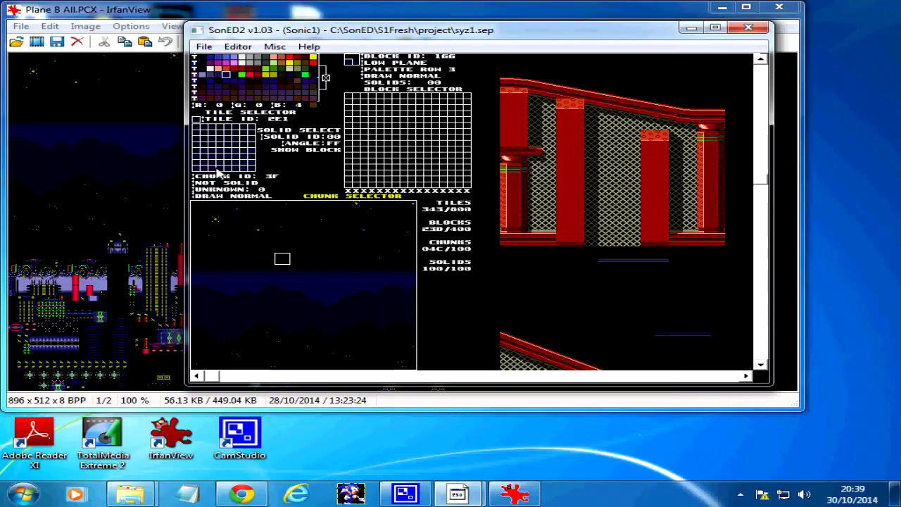
click(309, 237)
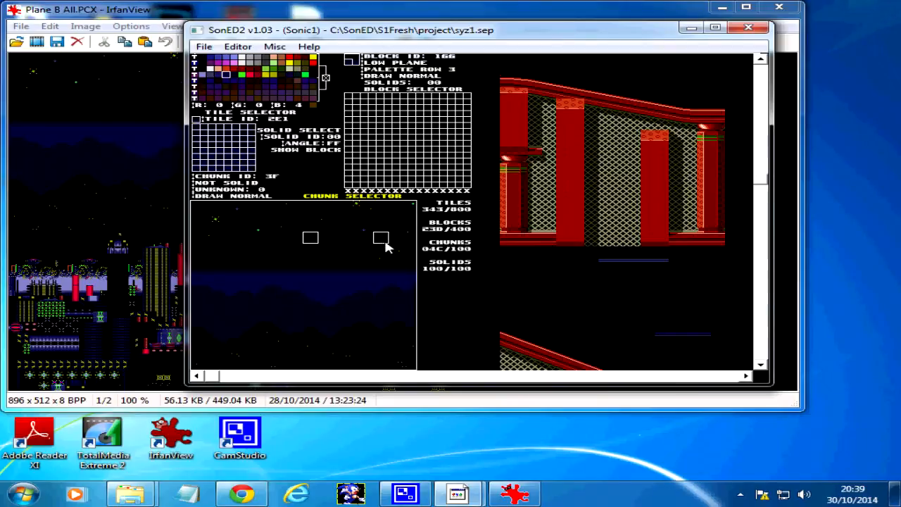
Check the Plane B layout and save the syz1 project
click(238, 47)
click(274, 106)
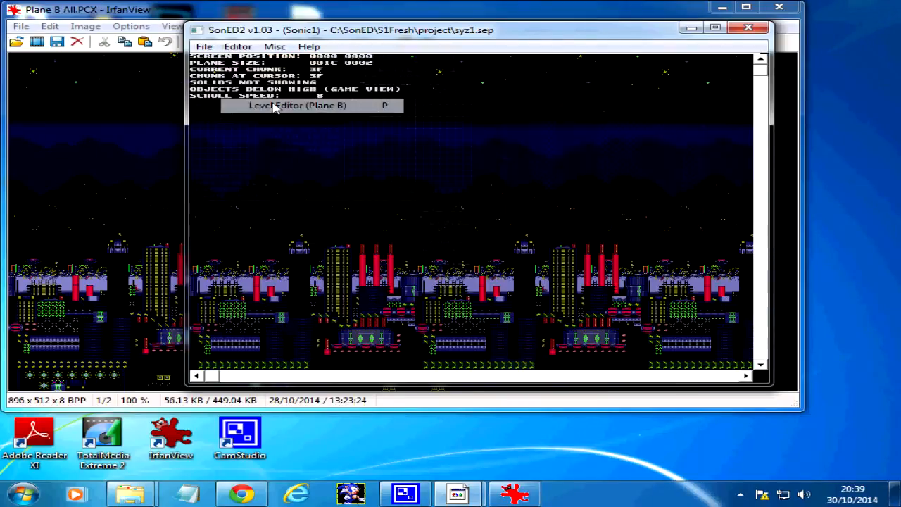
click(238, 46)
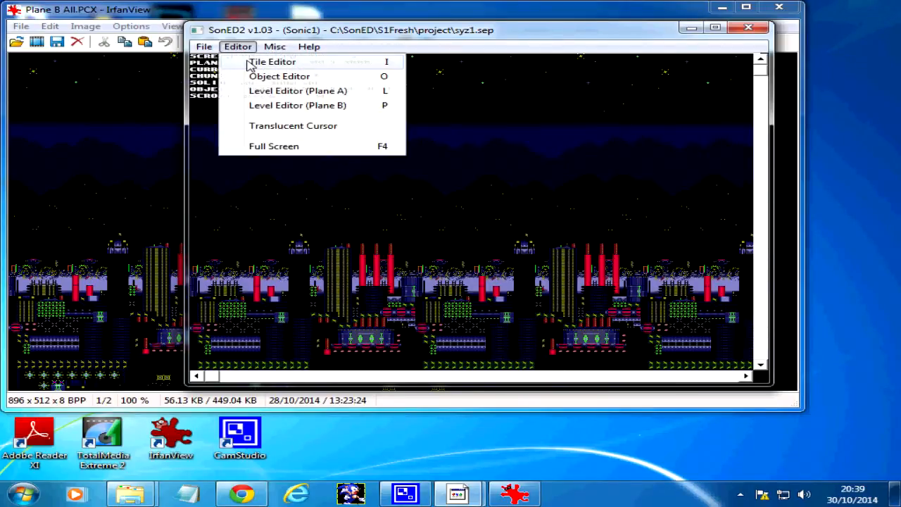
mouse_move(204, 46)
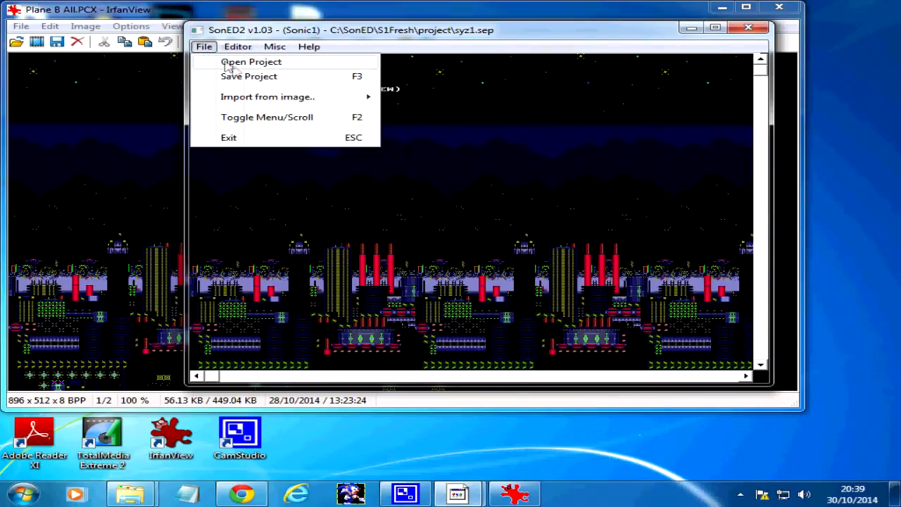
click(233, 76)
Review sky chunk 3F in the tile editor and the level layout on Plane A
click(238, 46)
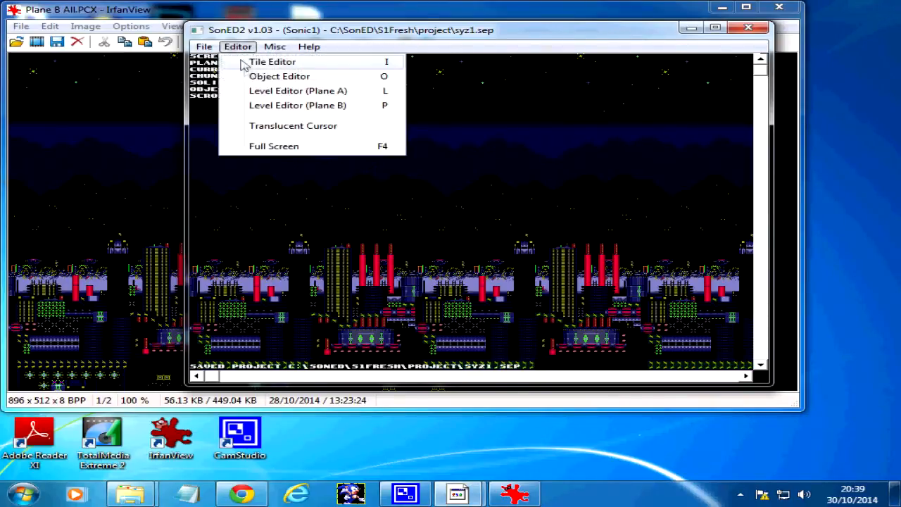
click(248, 63)
click(238, 47)
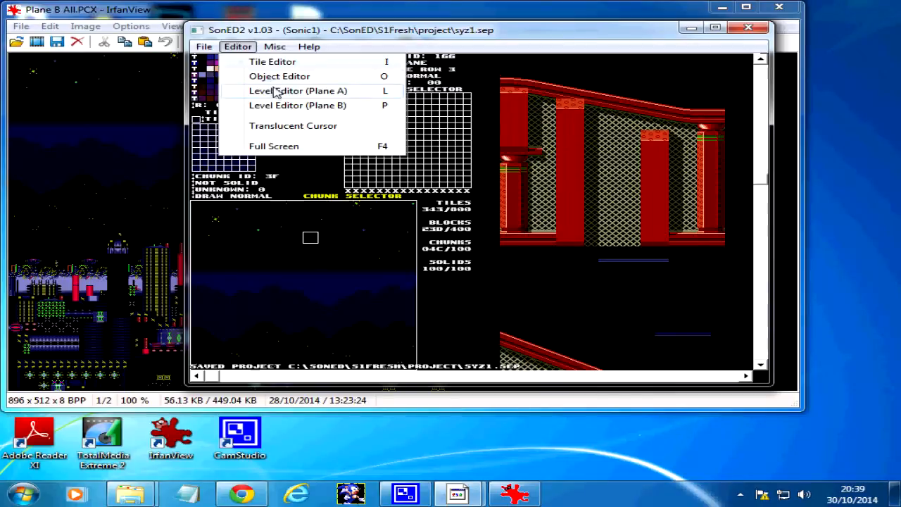
click(275, 91)
Go back to the Plane B layout and fill the gap in its lower row with city chunk 3B
click(237, 46)
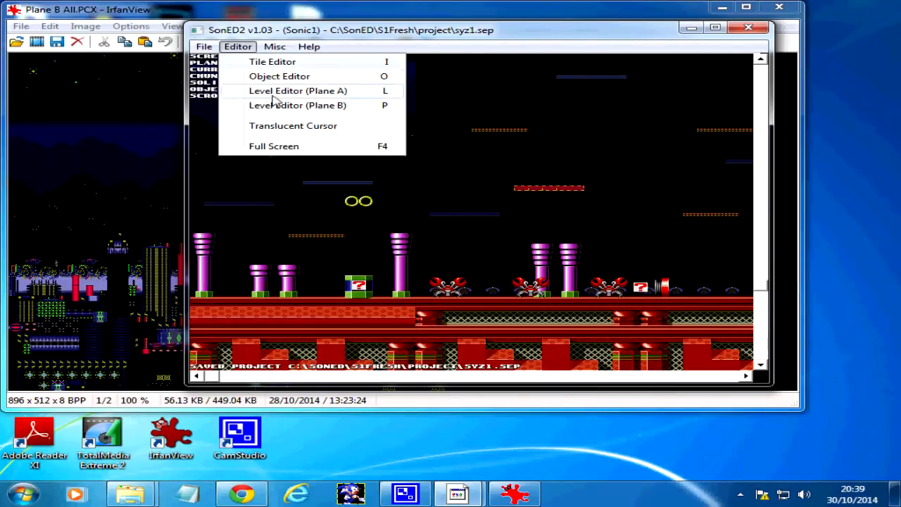
click(256, 102)
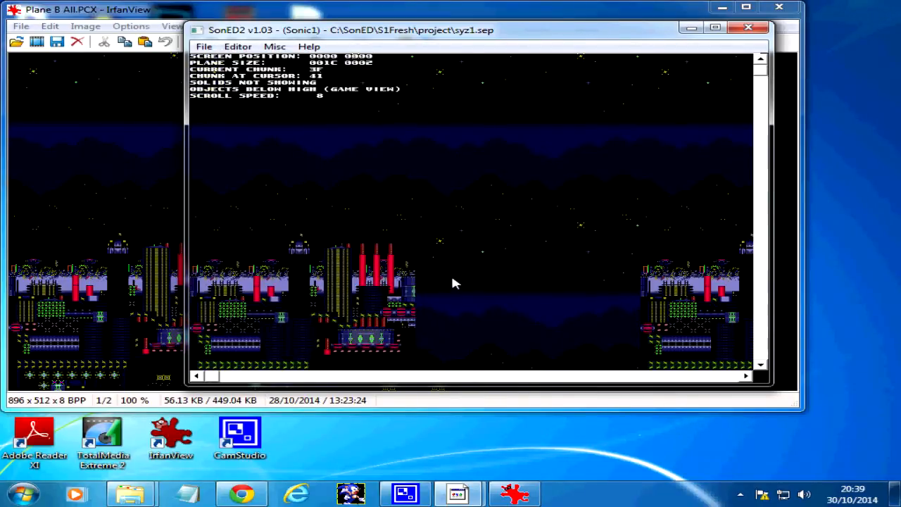
right_click(343, 289)
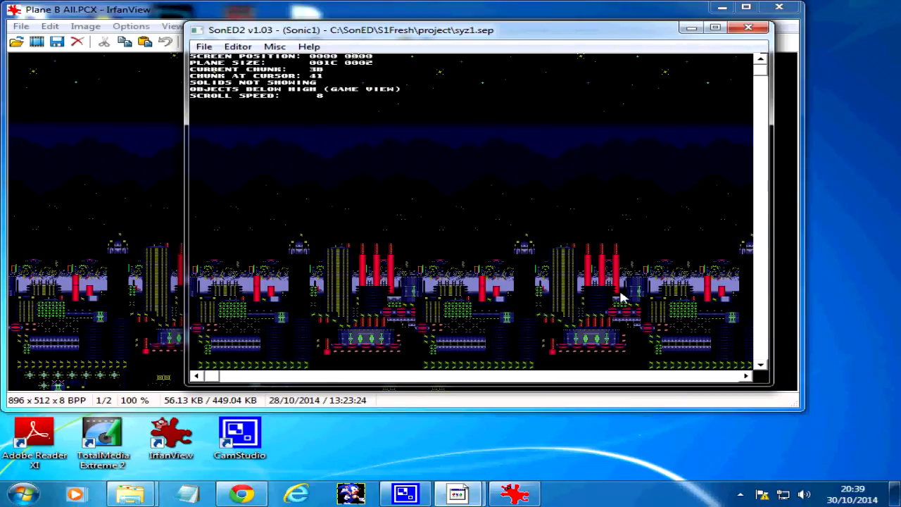
Look at the red wall chunk 31 in the tile editor and return to the start of the chunk list
click(236, 46)
click(247, 61)
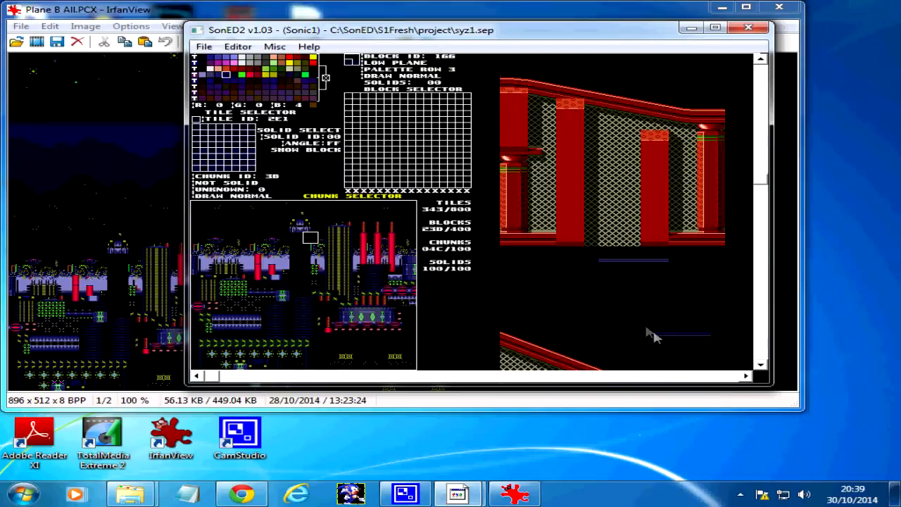
click(669, 221)
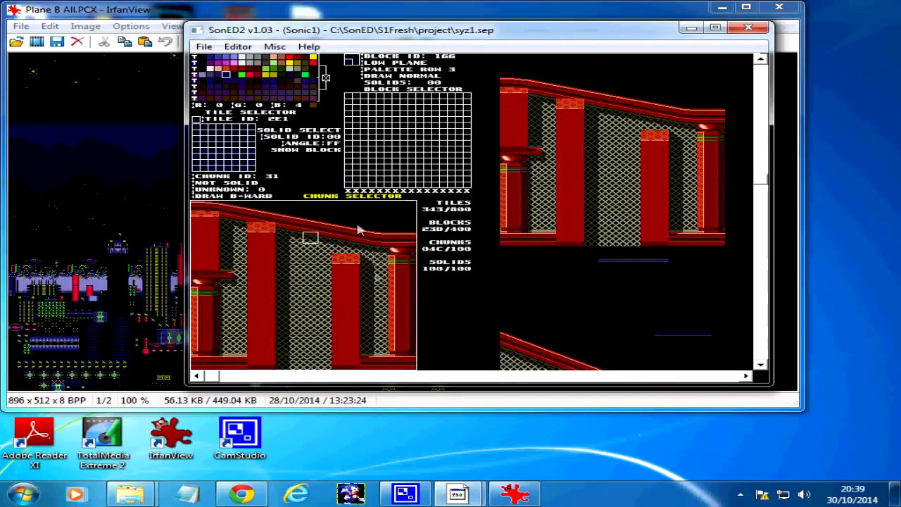
drag(763, 182, 760, 74)
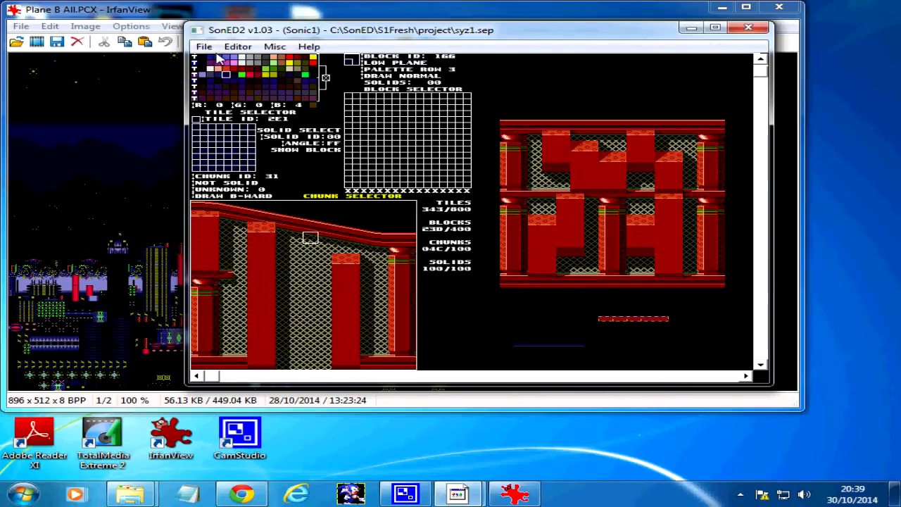
Save the syz1 project and close both SonED2 and the Plane B All image in IrfanView
click(211, 49)
click(216, 76)
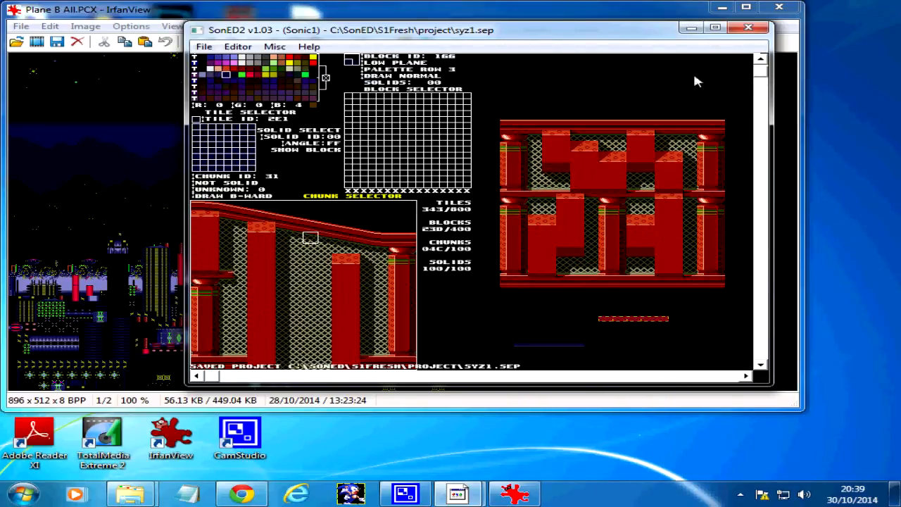
click(748, 28)
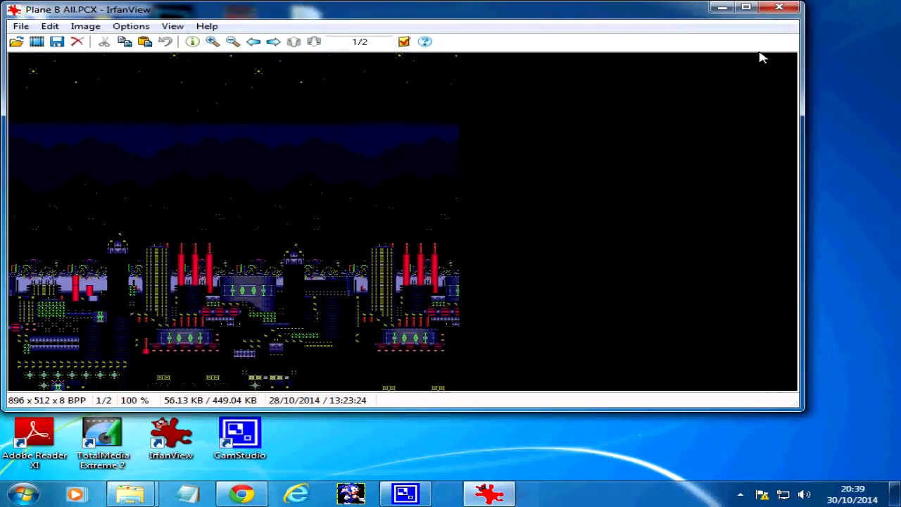
click(778, 9)
Launch the Fusion emulator from the desktop and switch it from full screen to a window
mouse_move(130, 492)
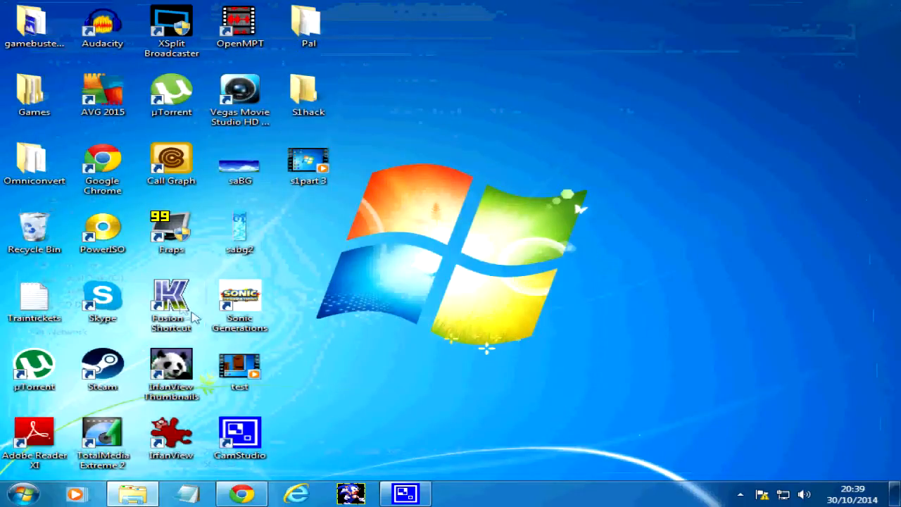
double_click(191, 312)
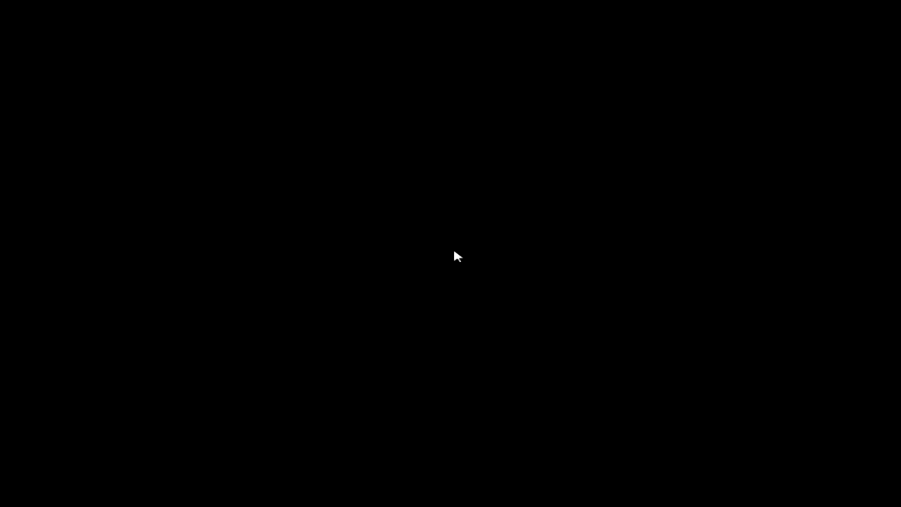
key(Escape)
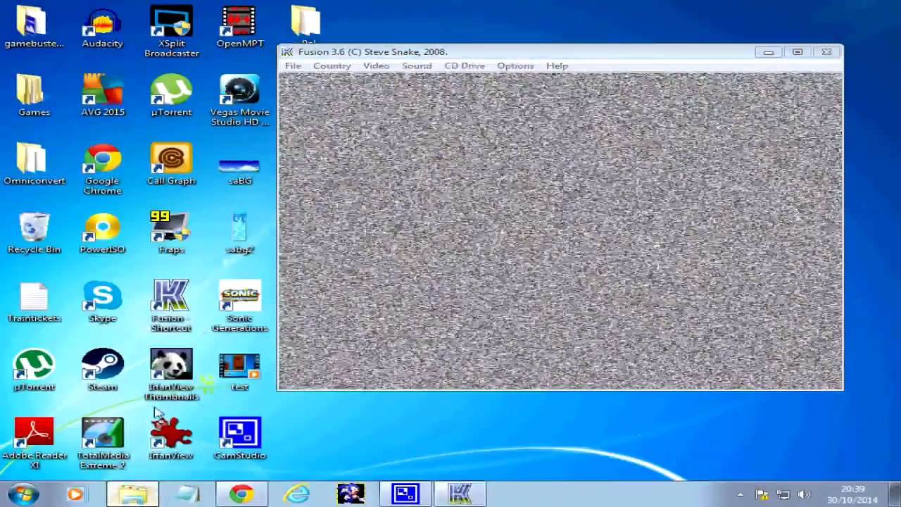
Run the build batch file in the S1Fresh folder, dismiss its console and select the rebuilt s1built ROM
click(132, 493)
scroll(253, 211, down, 4)
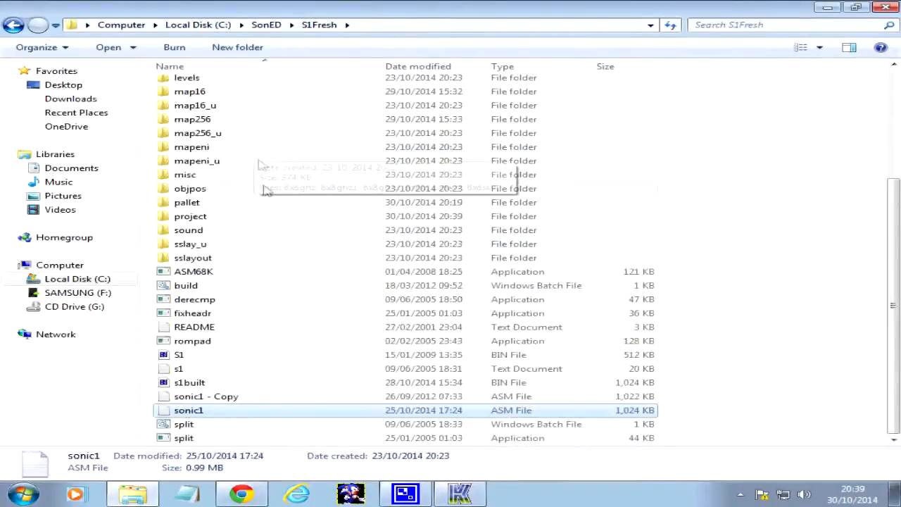
double_click(177, 286)
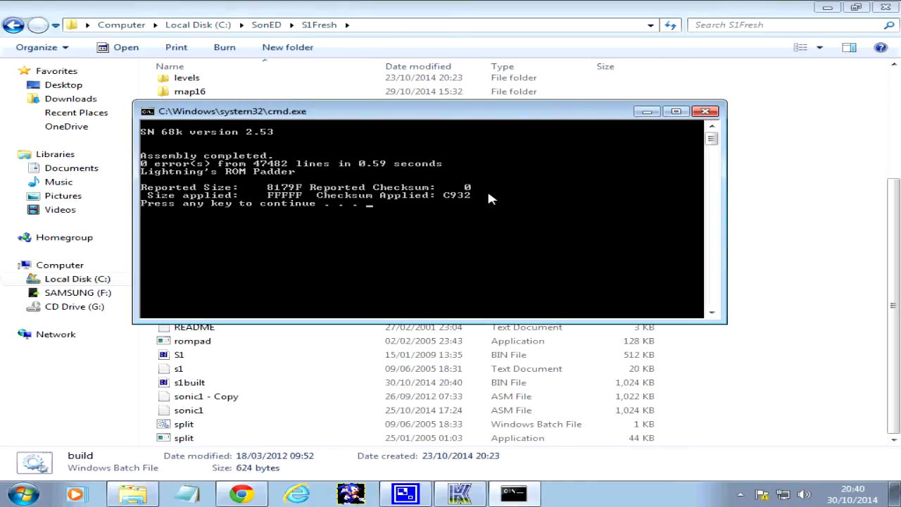
key(Return)
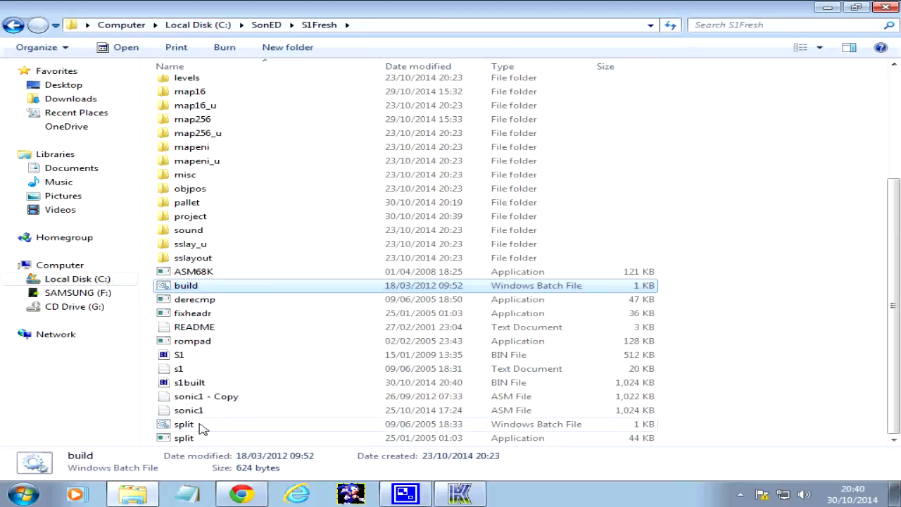
click(188, 387)
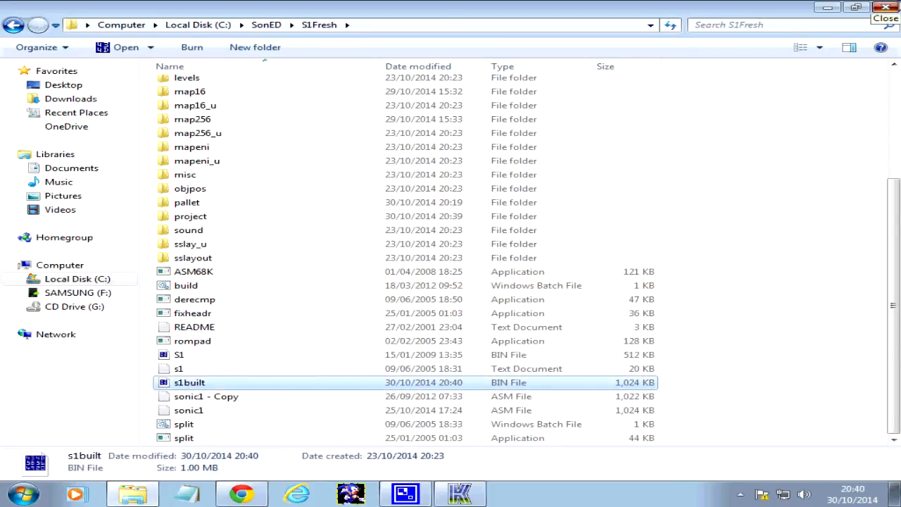
Close the S1Fresh folder window and eject the Samsung S2 Portable drive
click(884, 7)
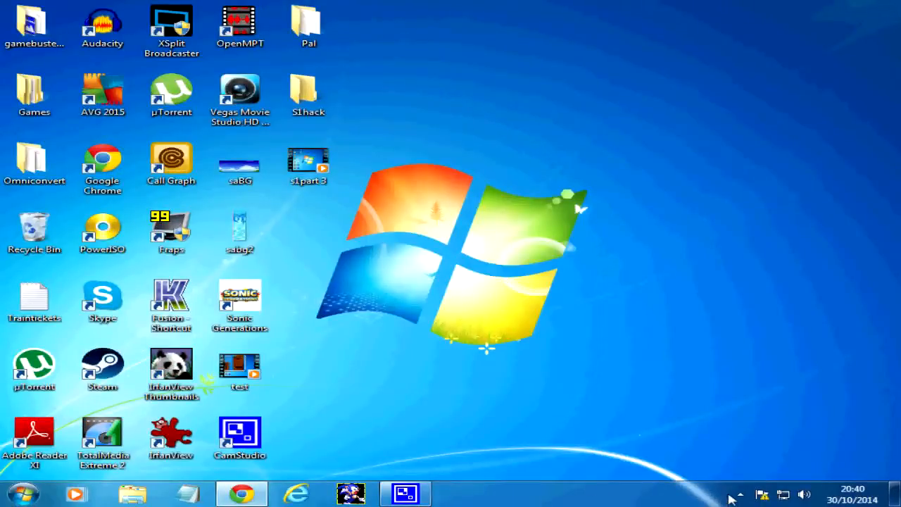
click(739, 495)
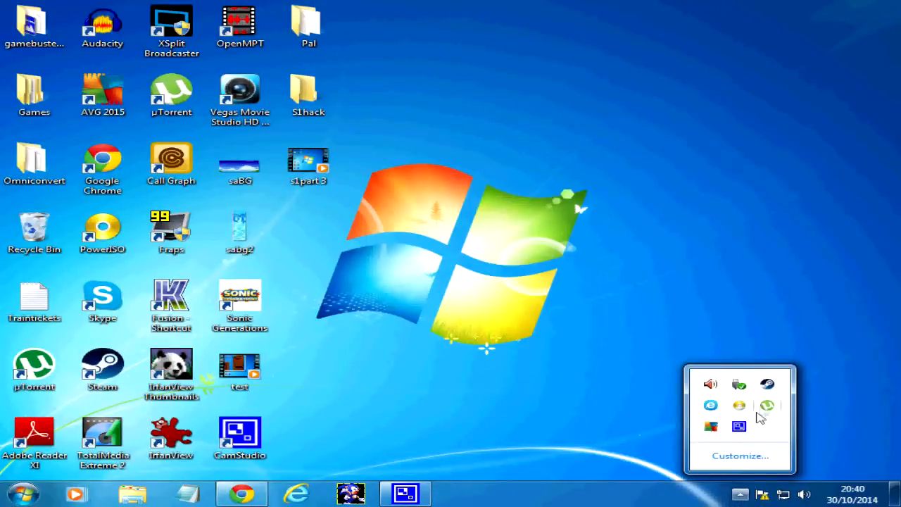
click(739, 386)
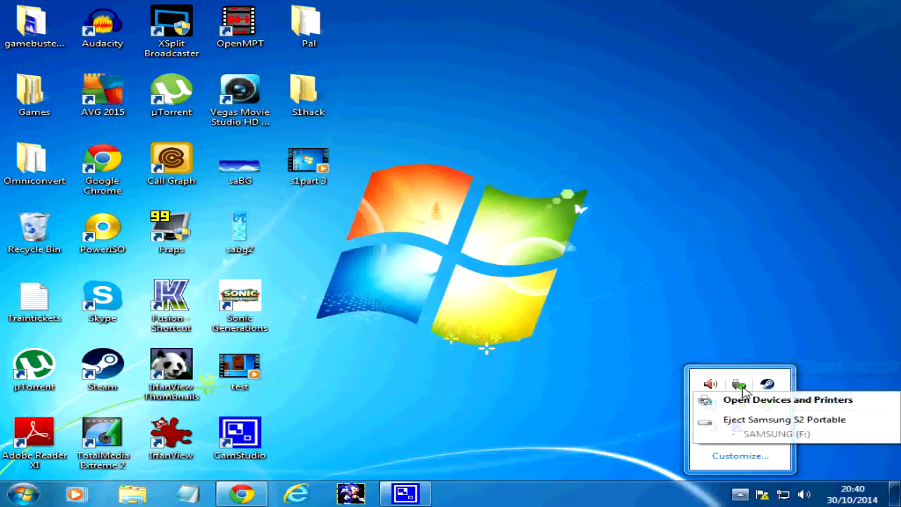
click(754, 420)
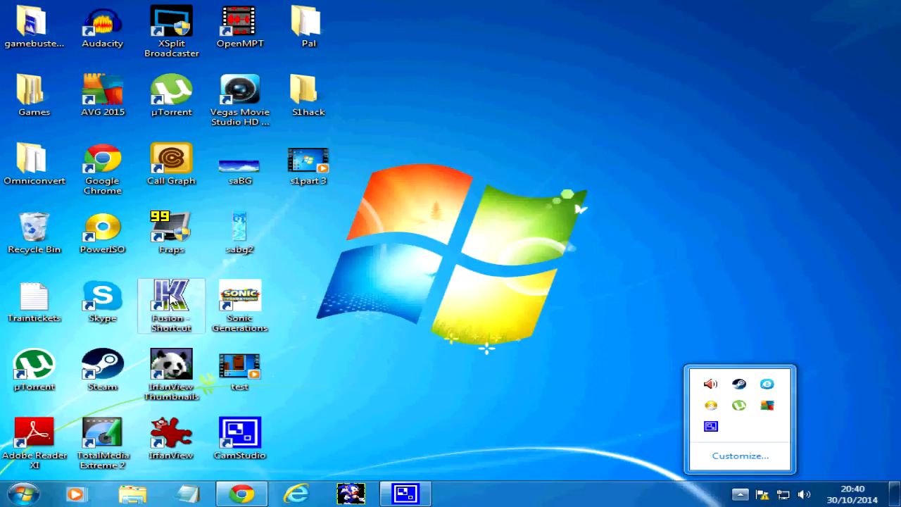
Relaunch the Fusion emulator from the desktop and open its dialog for loading a Genesis/32X ROM
double_click(171, 299)
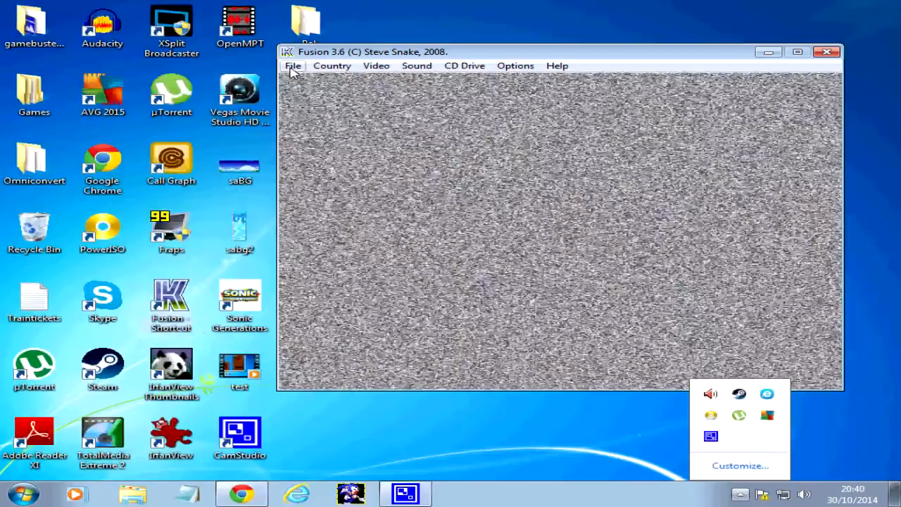
click(292, 66)
click(714, 415)
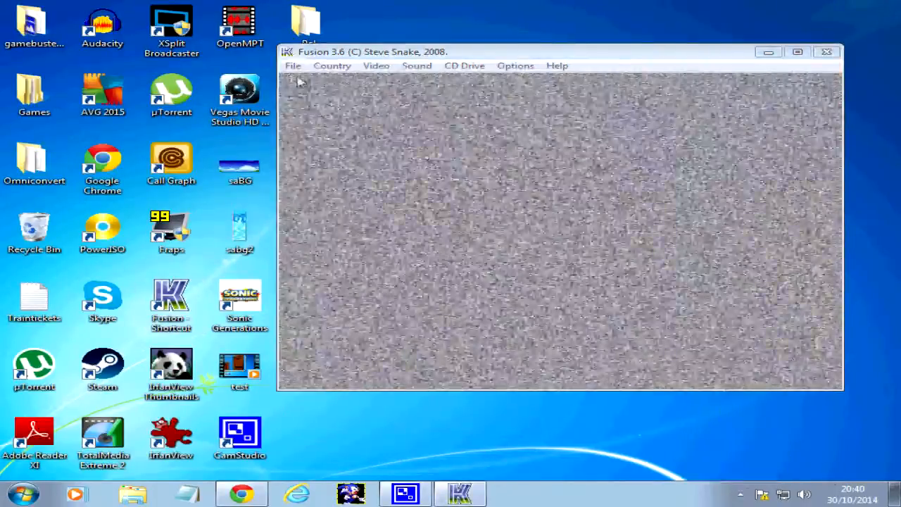
click(287, 53)
click(292, 65)
click(293, 65)
click(341, 110)
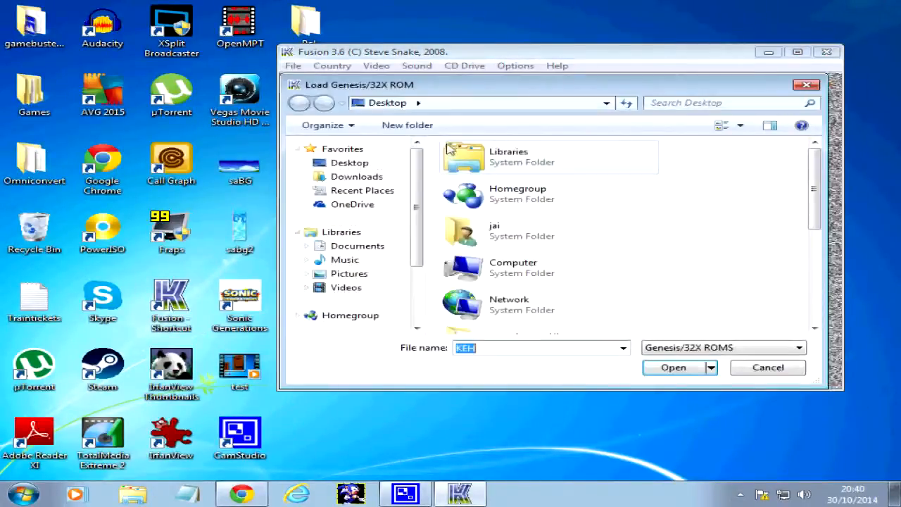
Load the s1built ROM from the SonED\S1Fresh folder on Local Disk (C:)
double_click(541, 281)
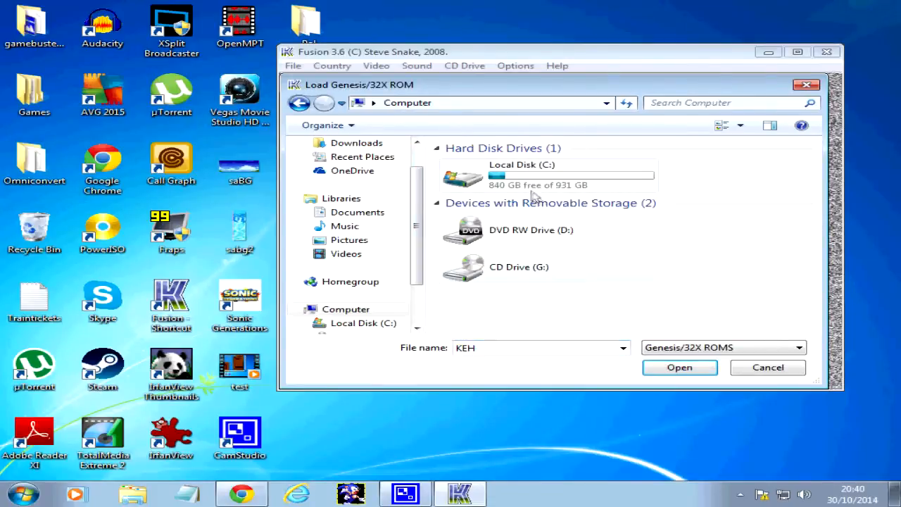
double_click(529, 184)
double_click(513, 205)
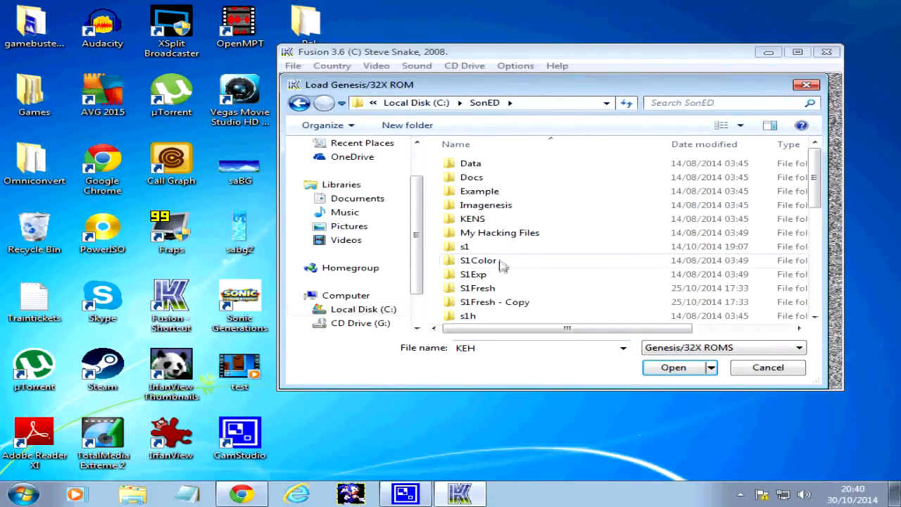
scroll(501, 263, down, 2)
double_click(492, 222)
scroll(528, 283, down, 5)
double_click(484, 315)
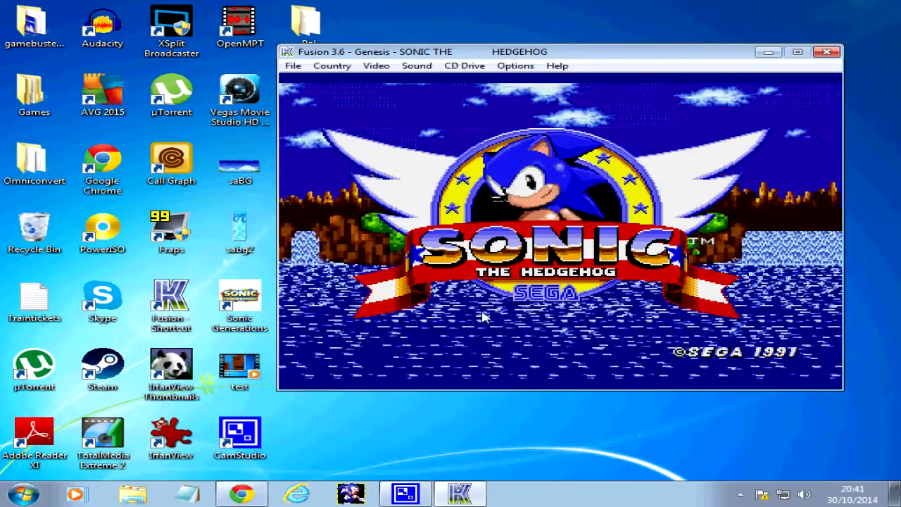
Start Spring Yard Zone from the level select and take Sonic past the purple pillars to the red curved wall
key(a+Return)
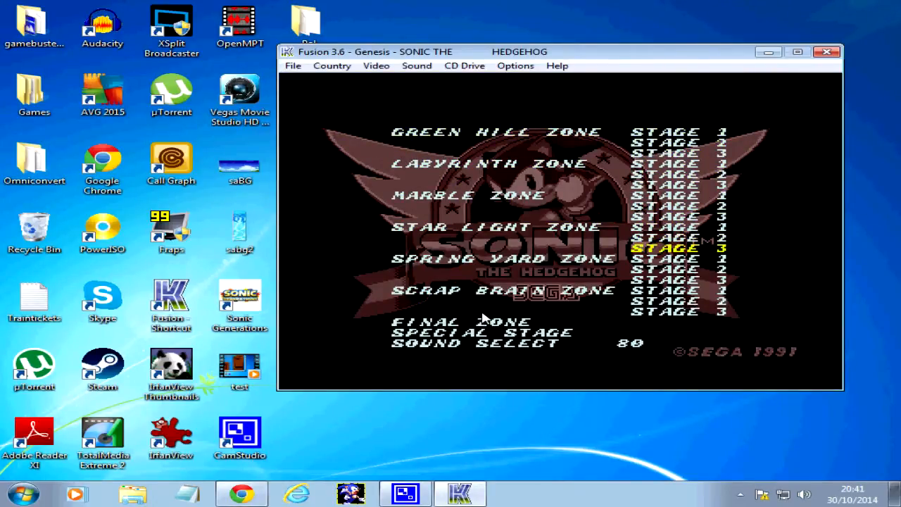
key(Return)
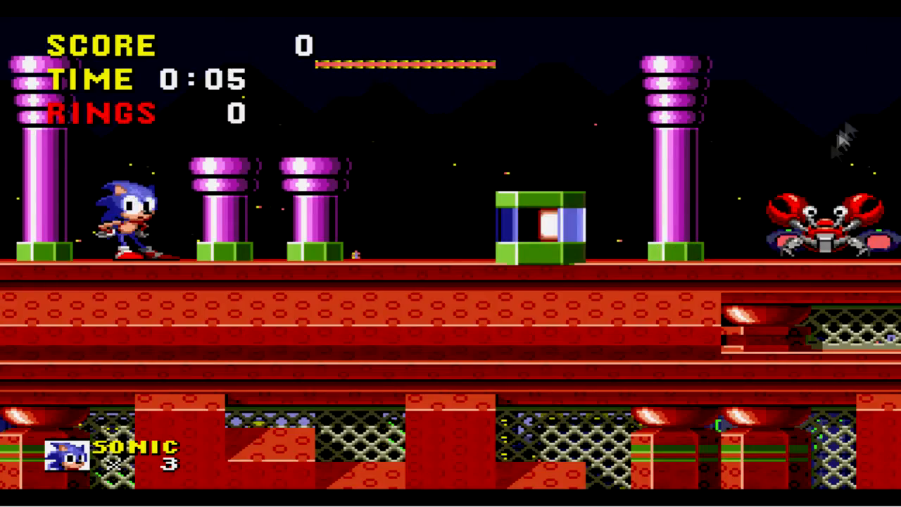
key(Right)
key(a)
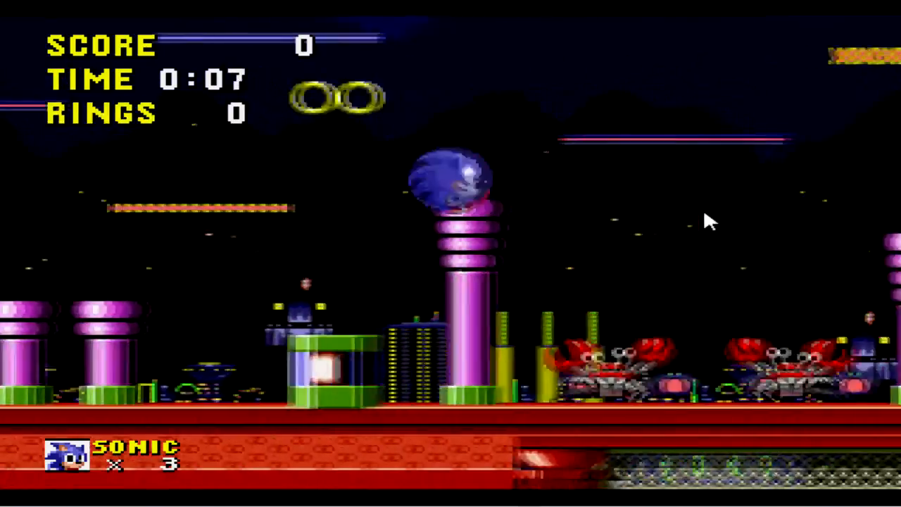
key(Right)
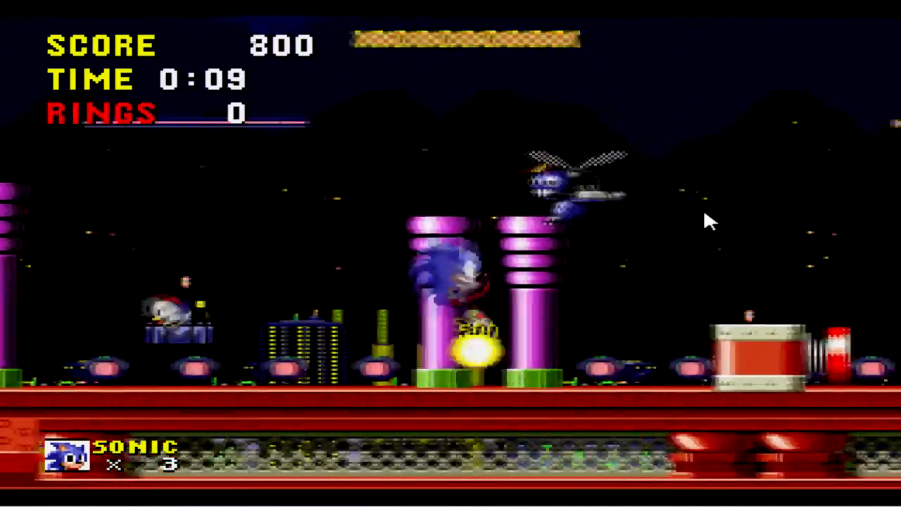
key(Right)
key(a)
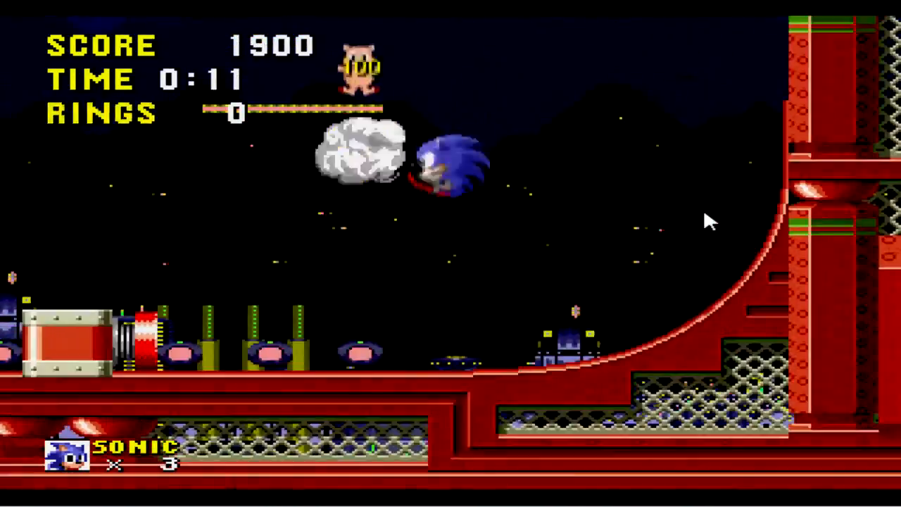
Move and jump around the sideways spring block to examine the city skyline background at different heights
key(Left)
key(a)
key(a)
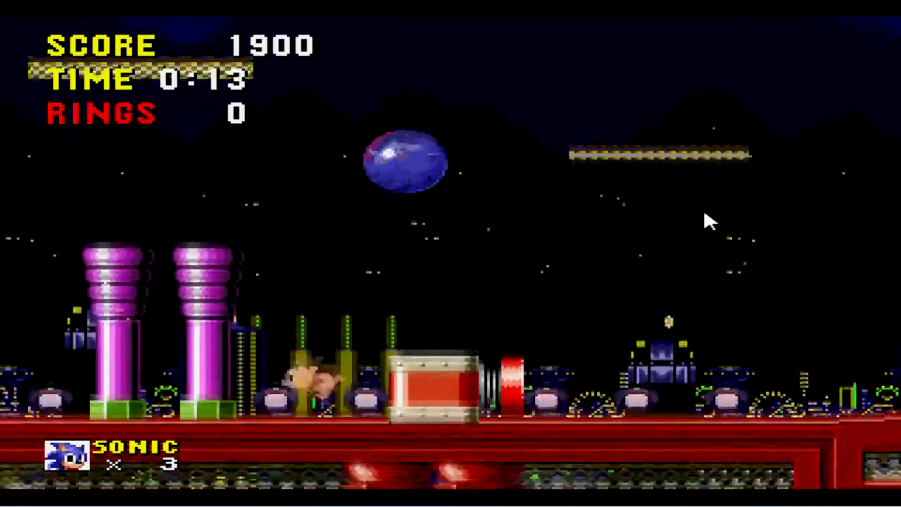
key(a)
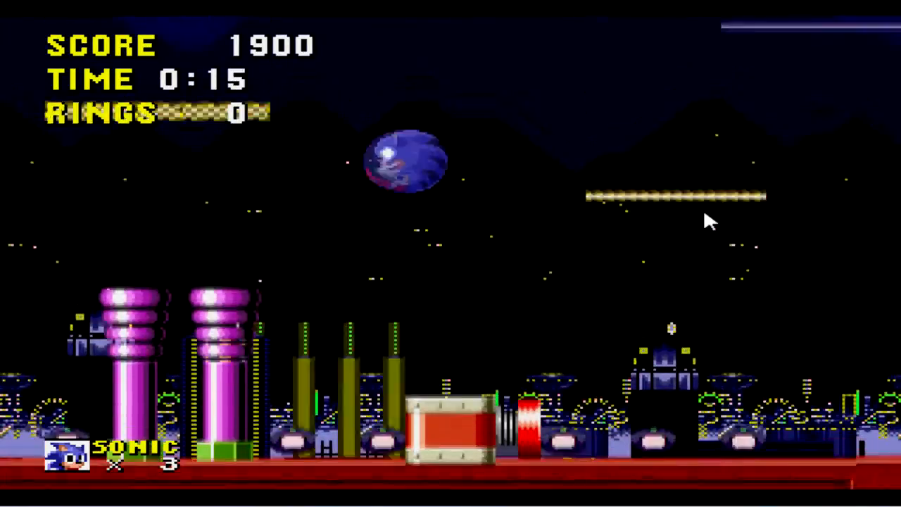
key(Right)
key(a)
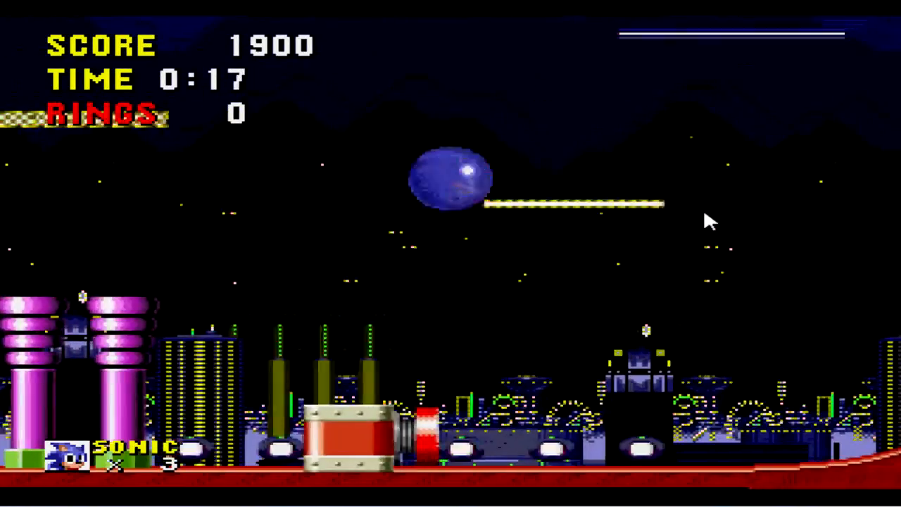
key(Left)
key(Down)
key(Left)
key(Right)
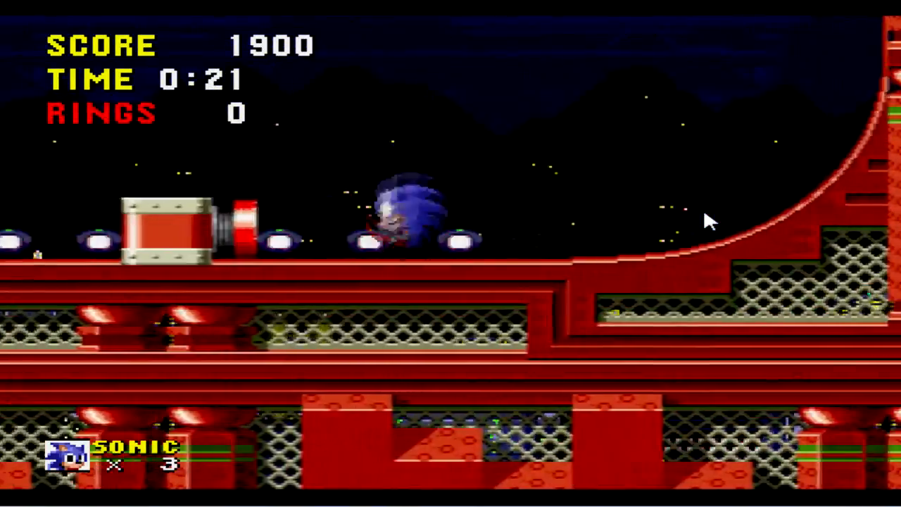
key(a)
key(Left)
key(a)
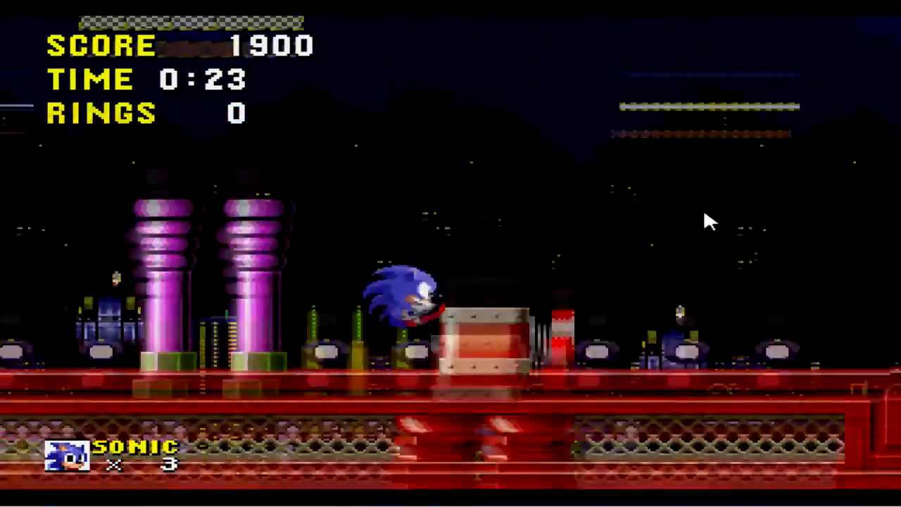
key(a)
key(Left)
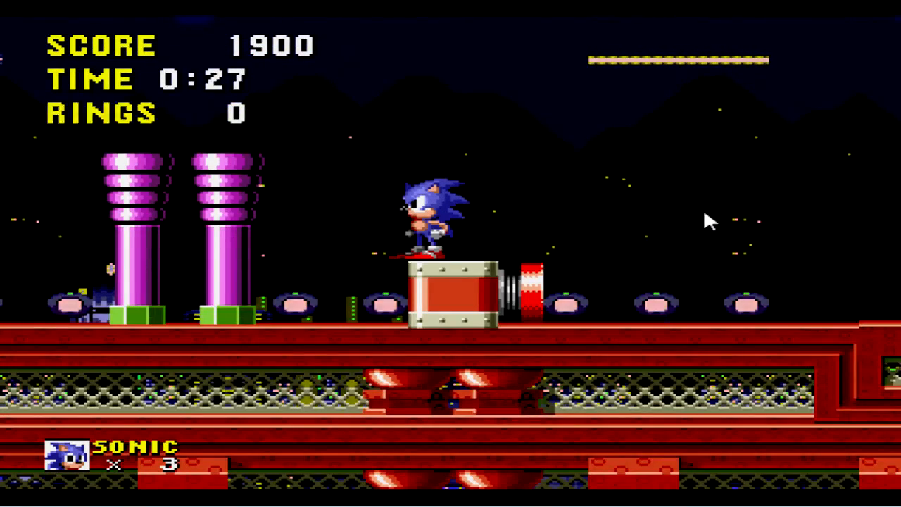
Take Sonic up to the higher route and through the red tunnel to the star bumpers, examining the background on the way
key(a)
key(Right)
key(a)
key(Left)
key(Down)
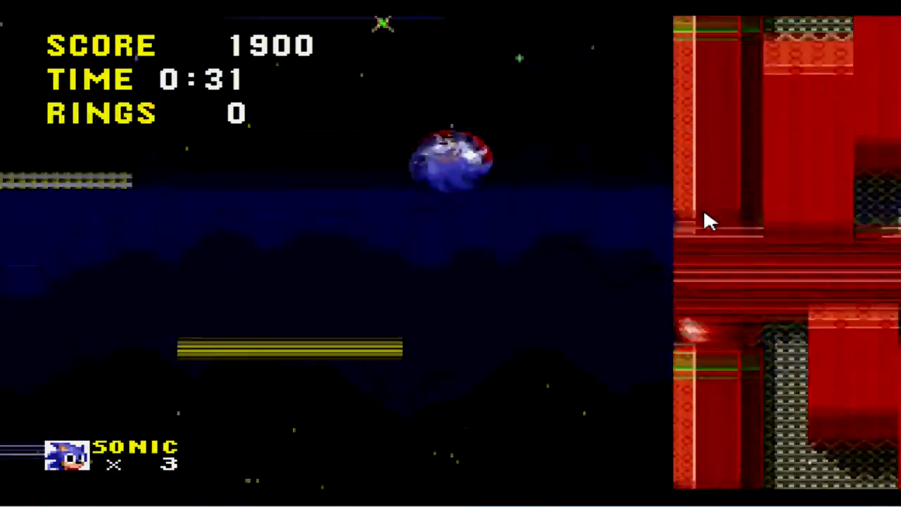
key(Right)
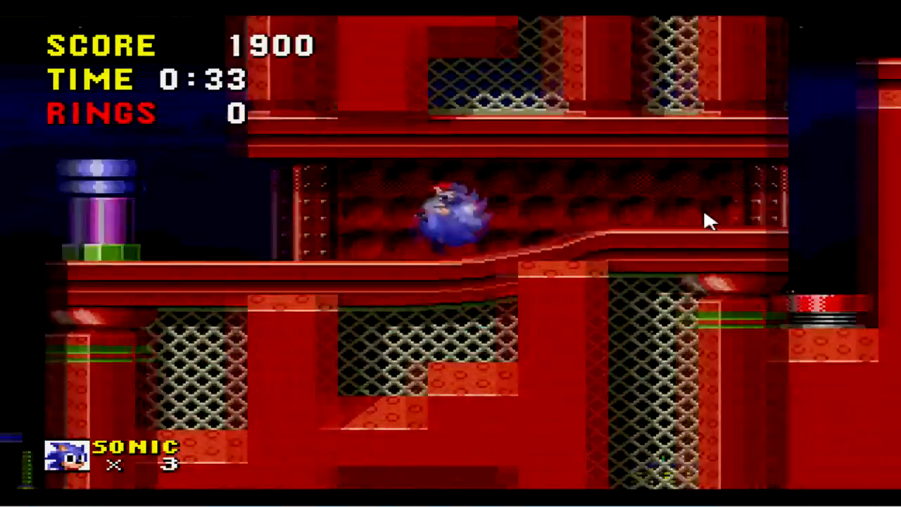
key(Right)
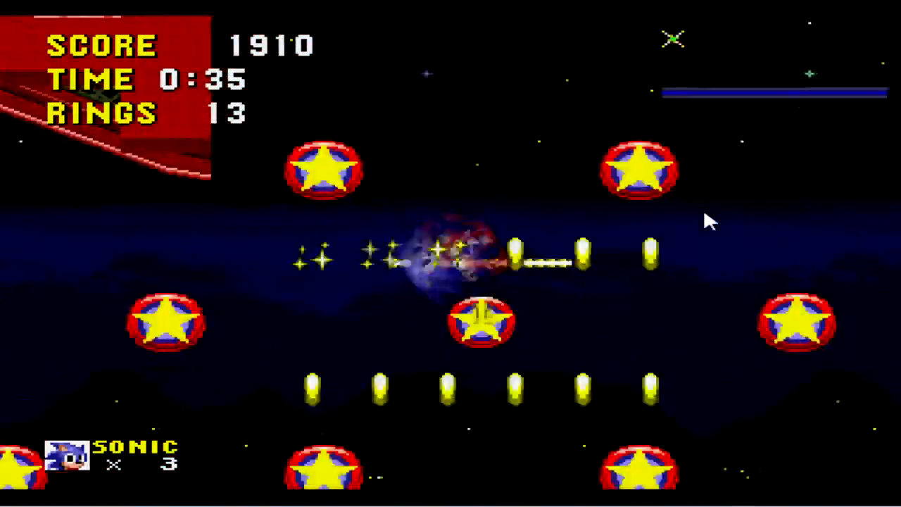
key(Left)
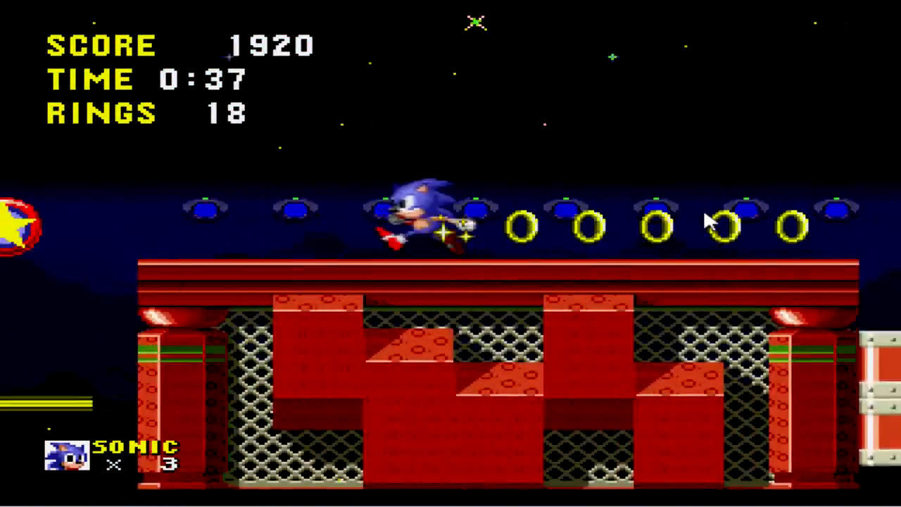
Jump repeatedly between the red platform and the star bumpers to examine the upper night sky and mountain background
key(a)
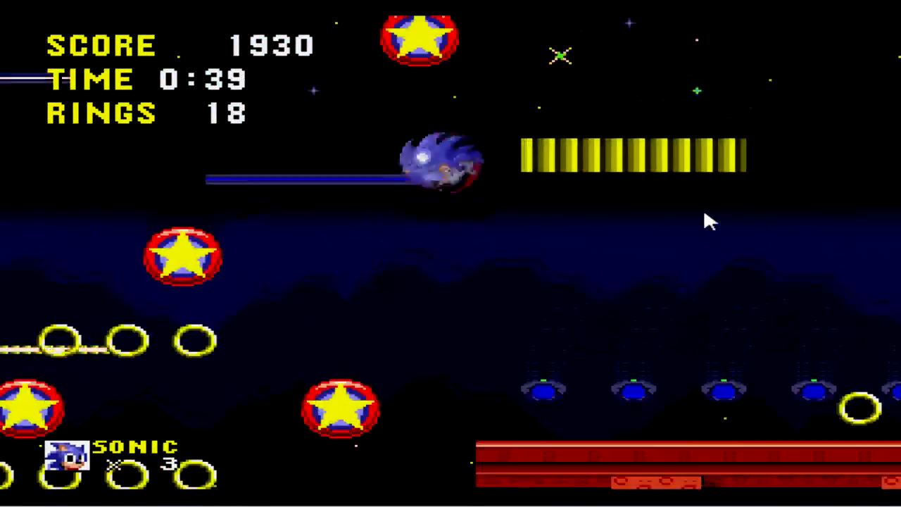
key(Left)
key(a)
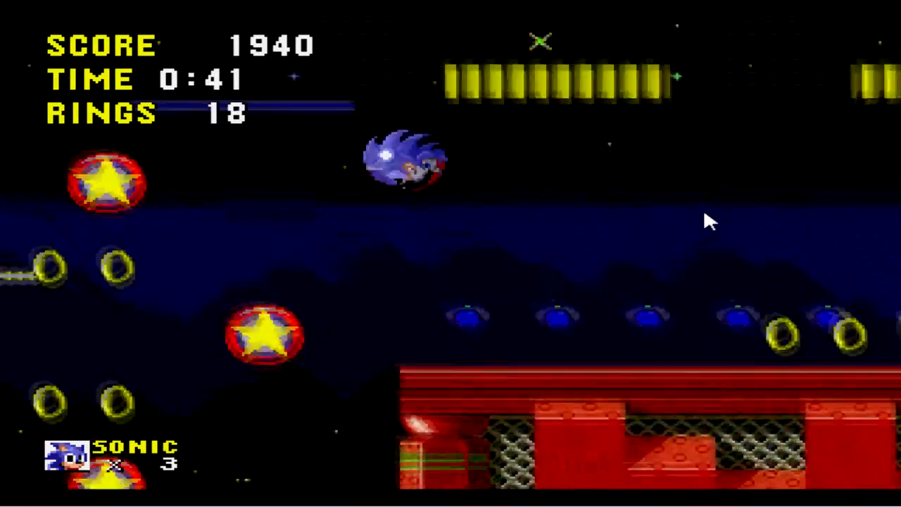
key(Right)
key(Left)
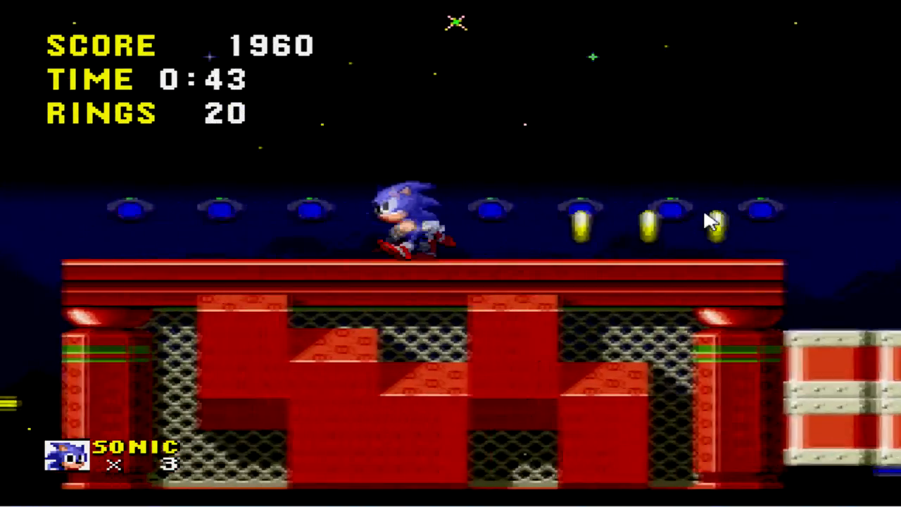
key(a)
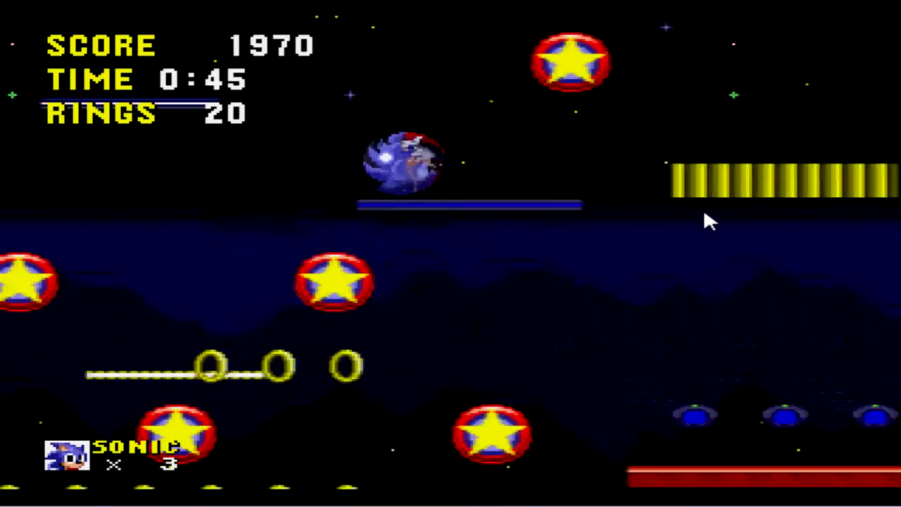
key(Right)
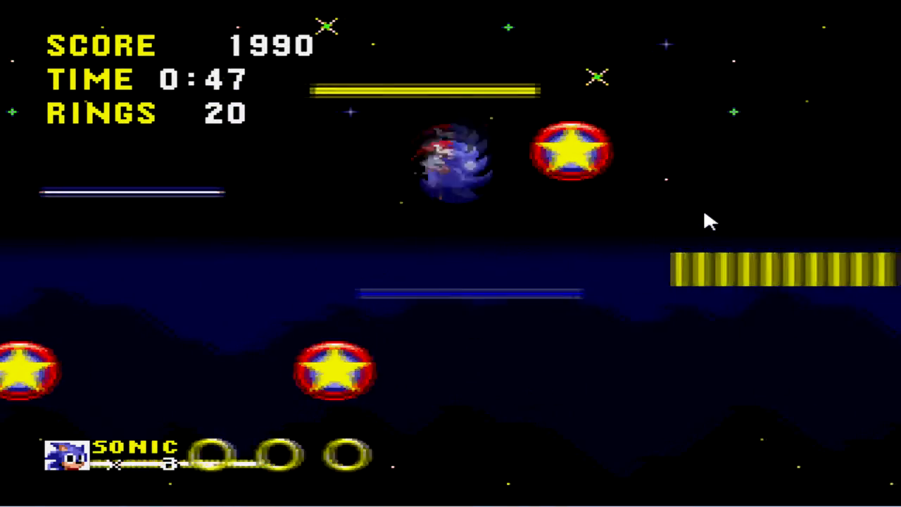
key(Left)
key(a)
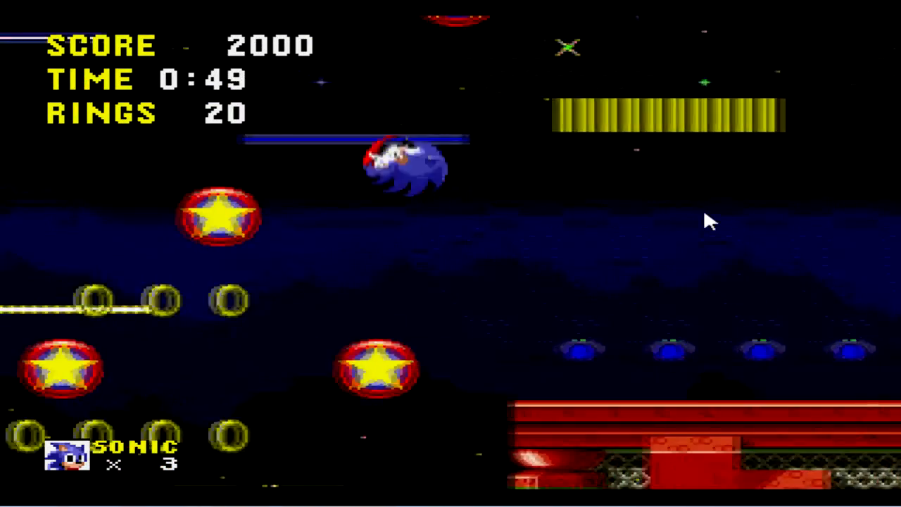
Bounce Sonic around the star bumpers and cross the red platform to the floating blocks, examining the night sky background
key(Left)
key(a)
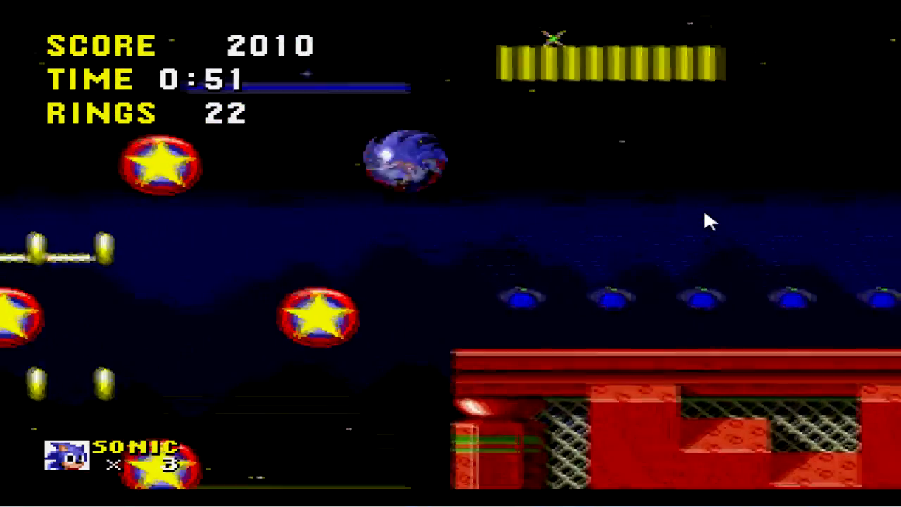
key(Left)
key(a)
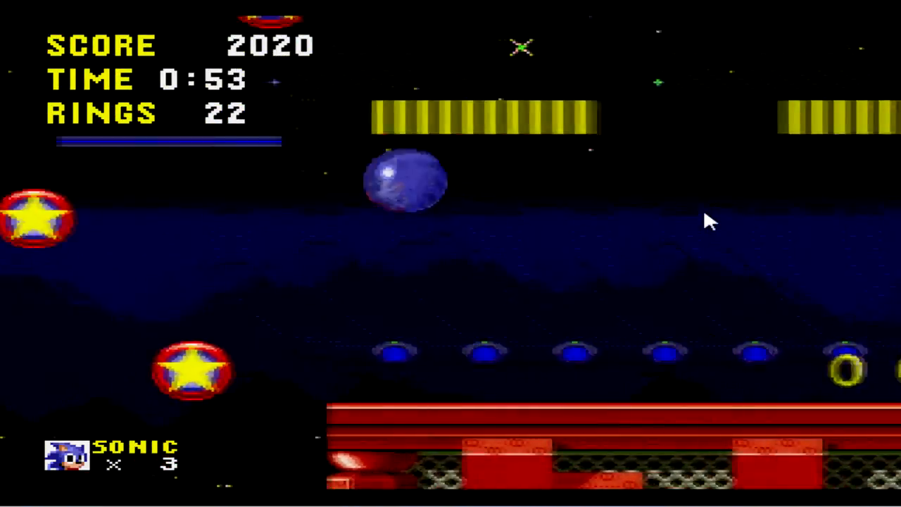
key(Right)
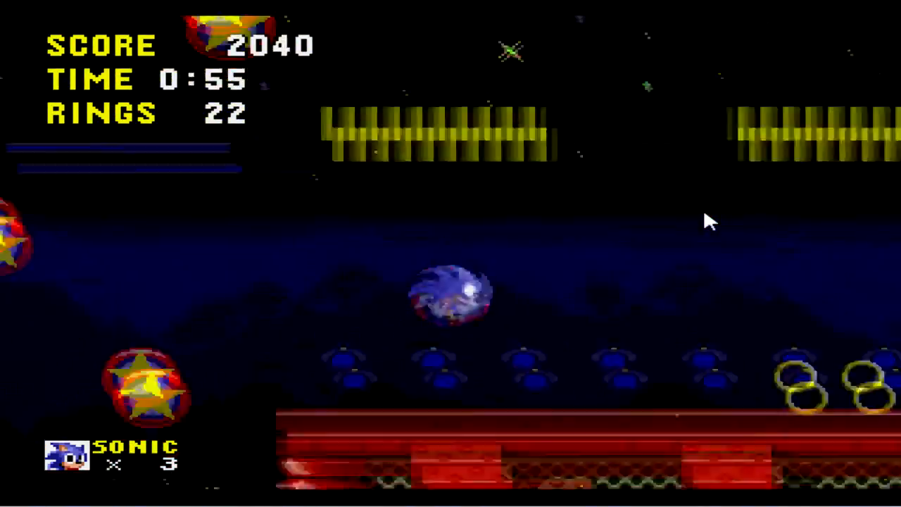
key(Right)
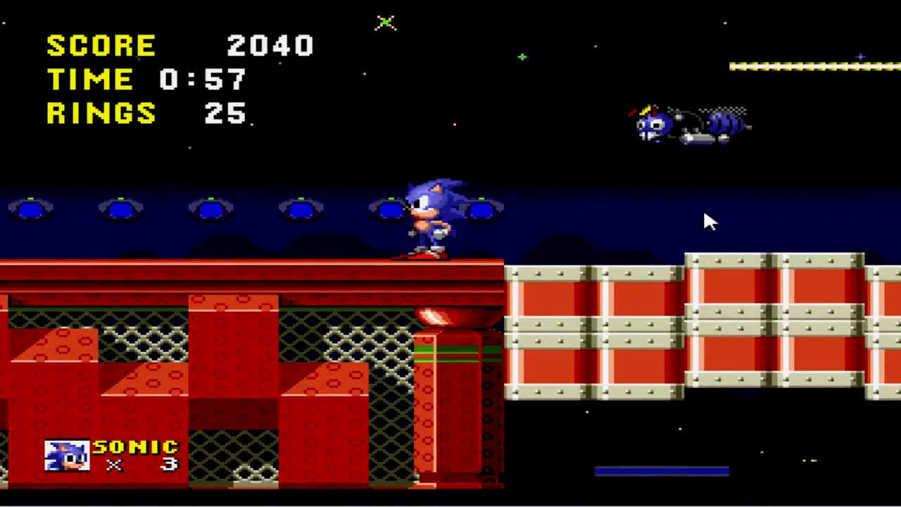
Attack the flying enemy beyond the platform and jump around the moving red blocks, checking the background behind them
key(a)
key(Right)
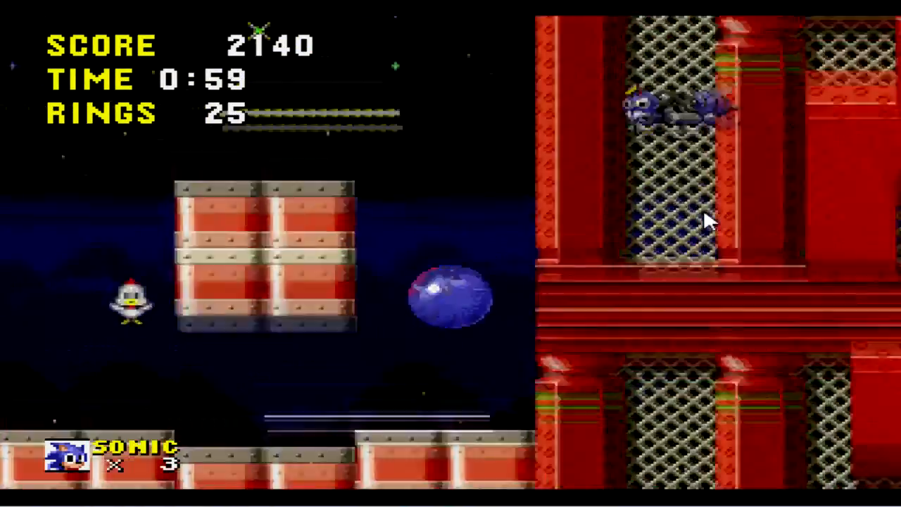
key(Left)
key(a)
key(Right)
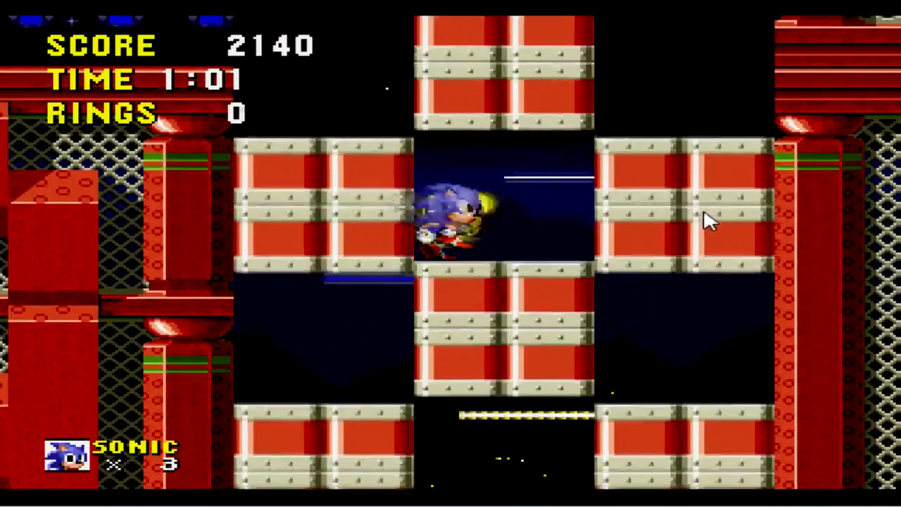
Take Sonic down through the moving red blocks onto the red slope, examining the mountain background in the gaps
key(Left)
key(Right)
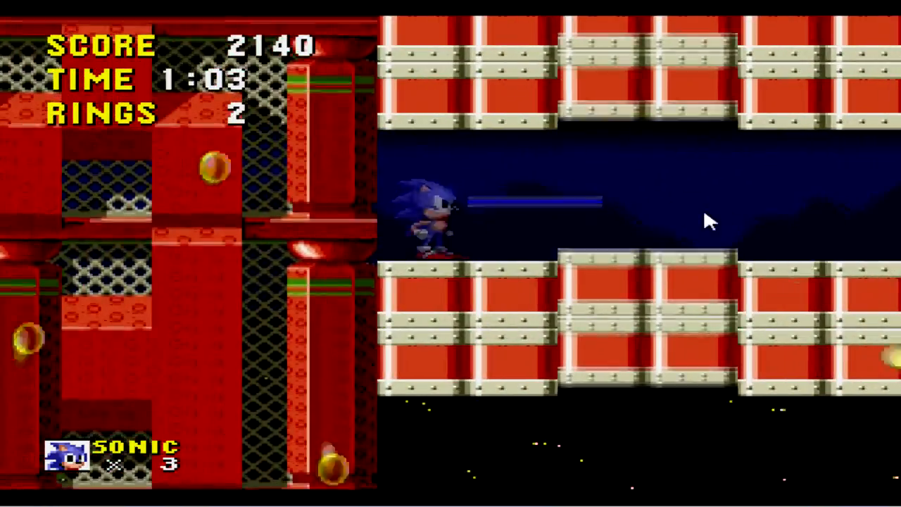
key(Right)
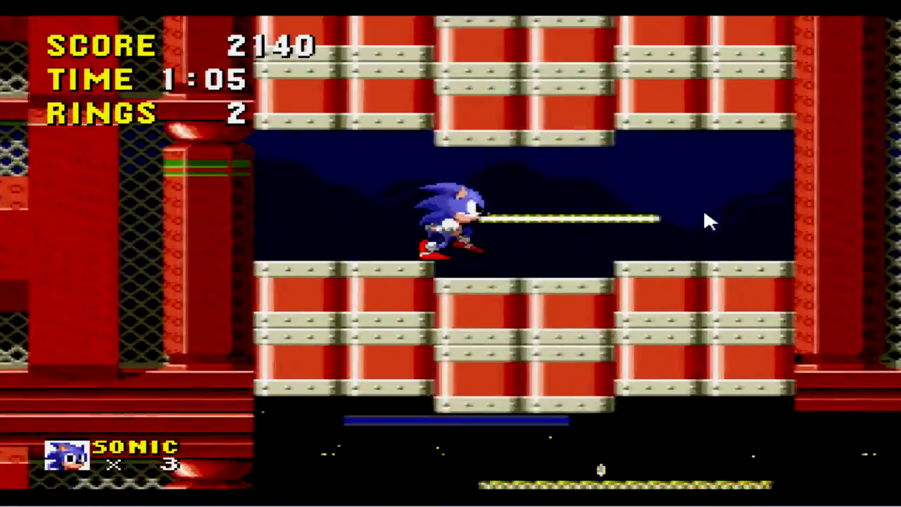
key(Right)
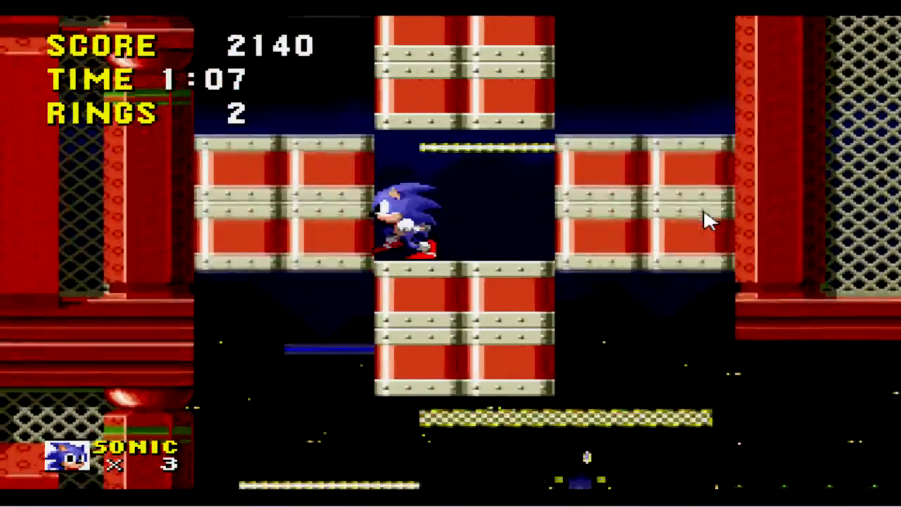
key(Left)
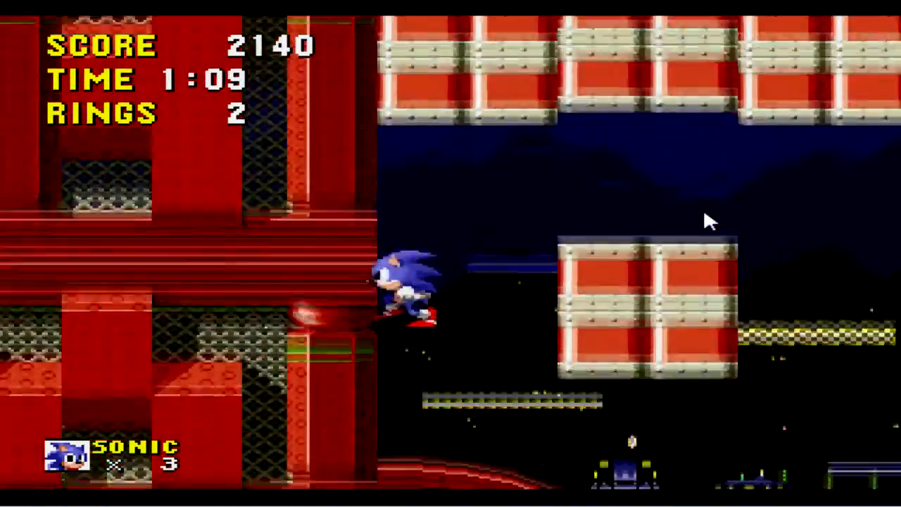
key(Right)
key(Right)
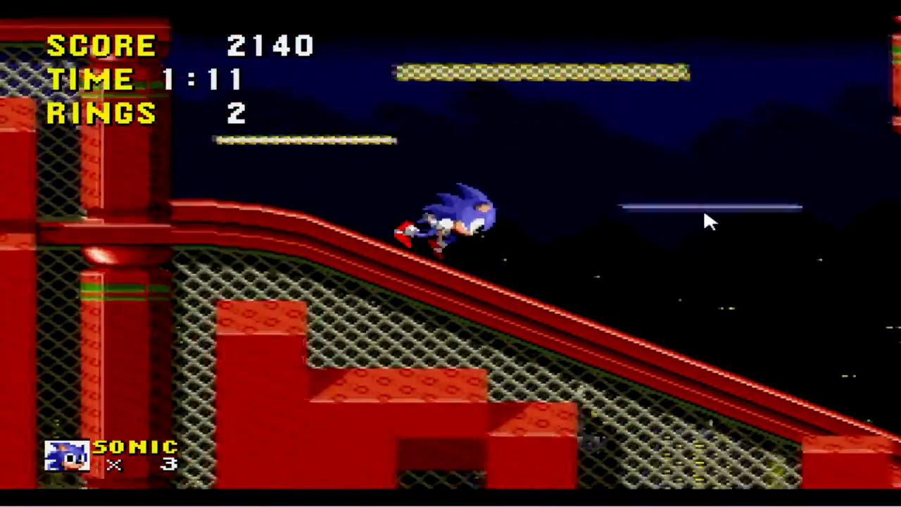
Move back and forth on the red slope to examine the background, and jump into the red tunnel entrance
key(Left)
key(Right)
key(Left)
key(space)
key(Right)
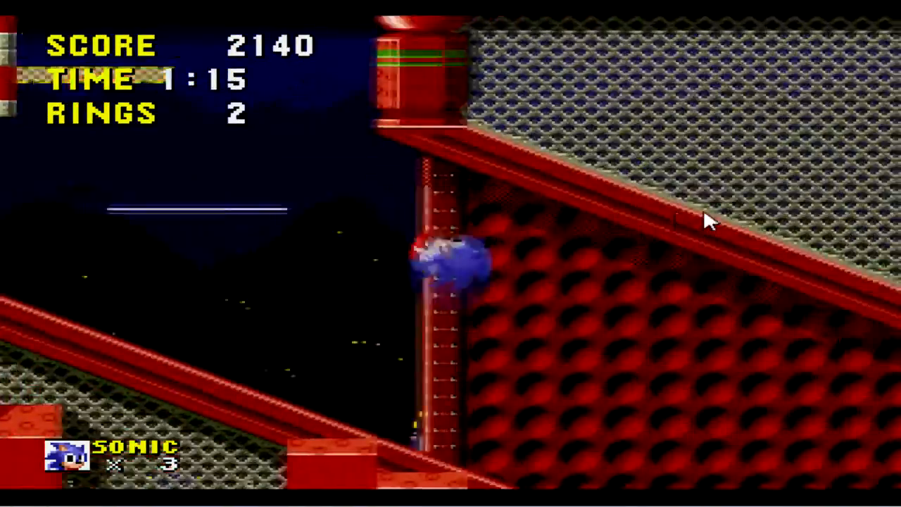
Jump Sonic through the red tunnels, past the blue pillars and spiked balls, to check the background along the lower route
key(space)
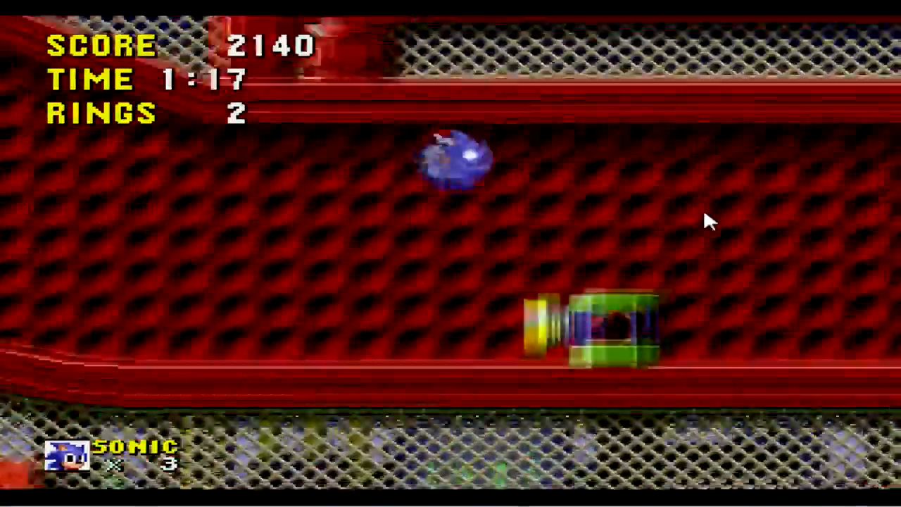
key(space)
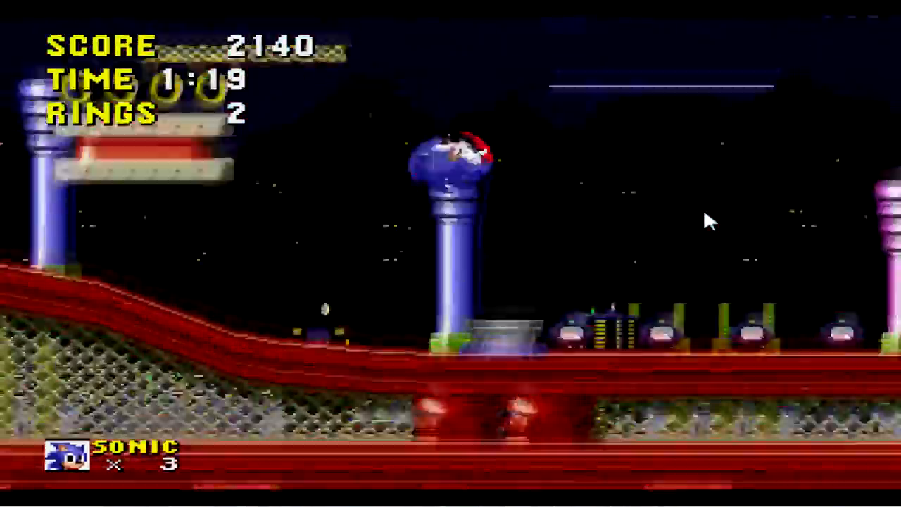
key(space)
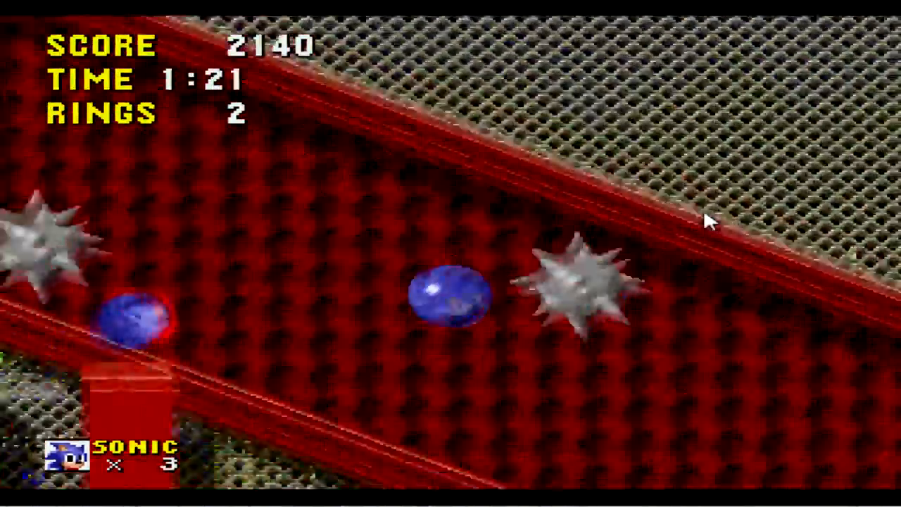
key(space)
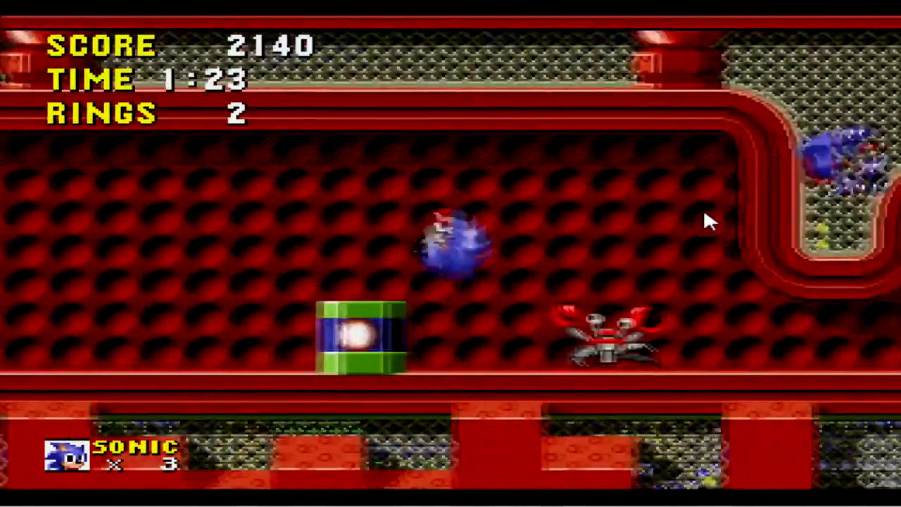